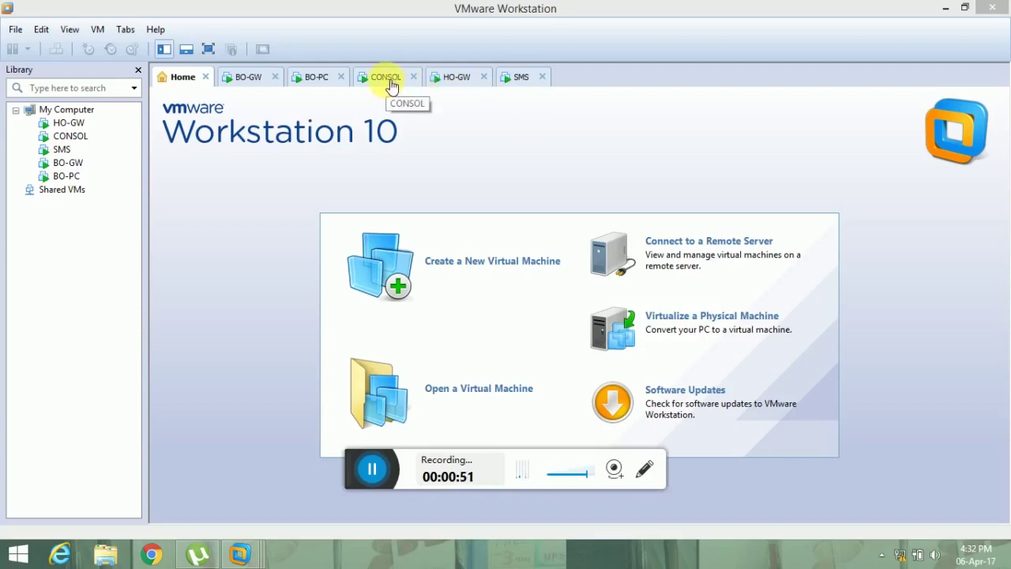
Show the CONSOL virtual machine in full screen with the HO-GW Gaia Portal overview.
{"action": "left_click", "coordinate": [391, 84]}
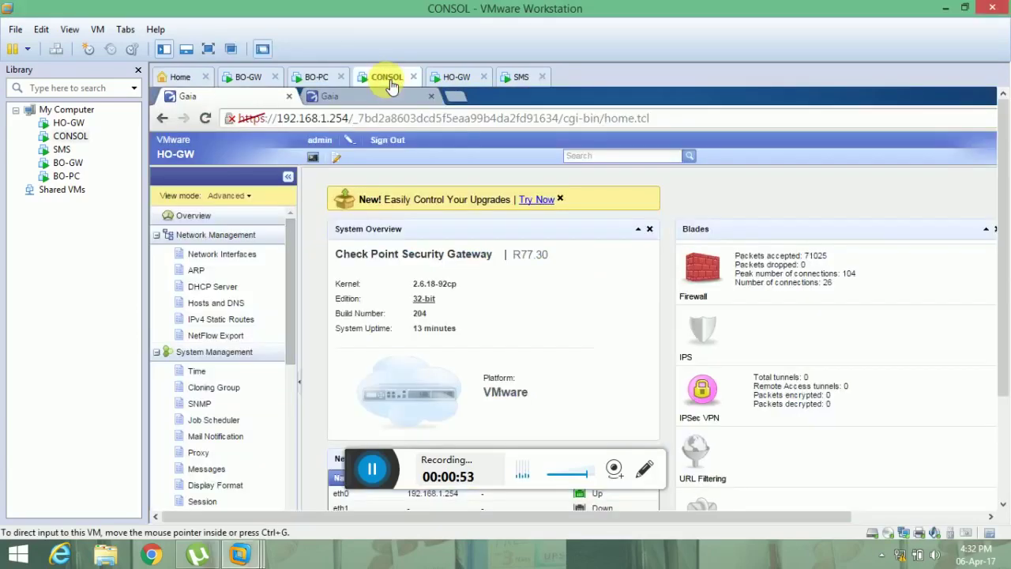
{"action": "left_click", "coordinate": [204, 52]}
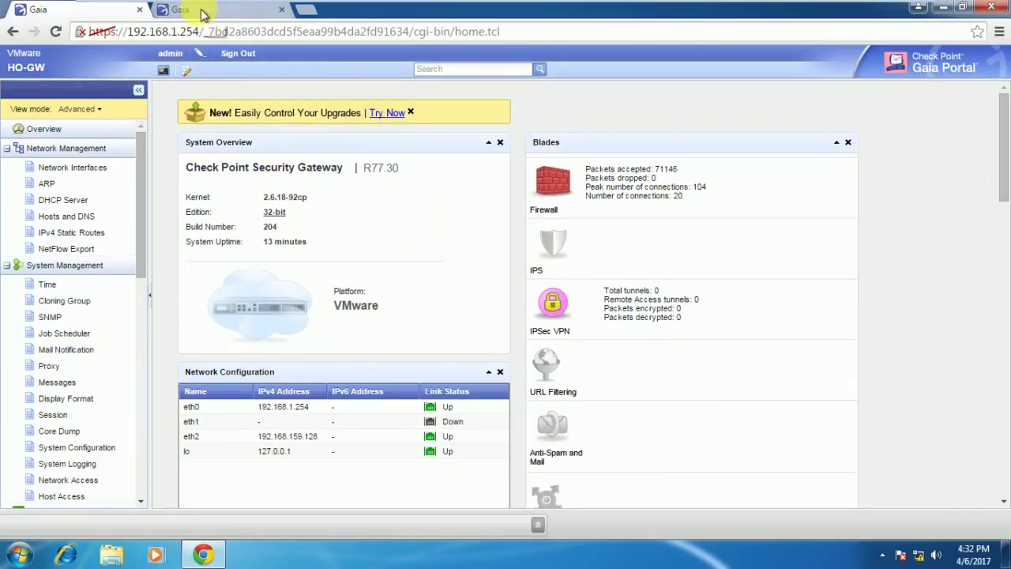
{"action": "left_click", "coordinate": [202, 11]}
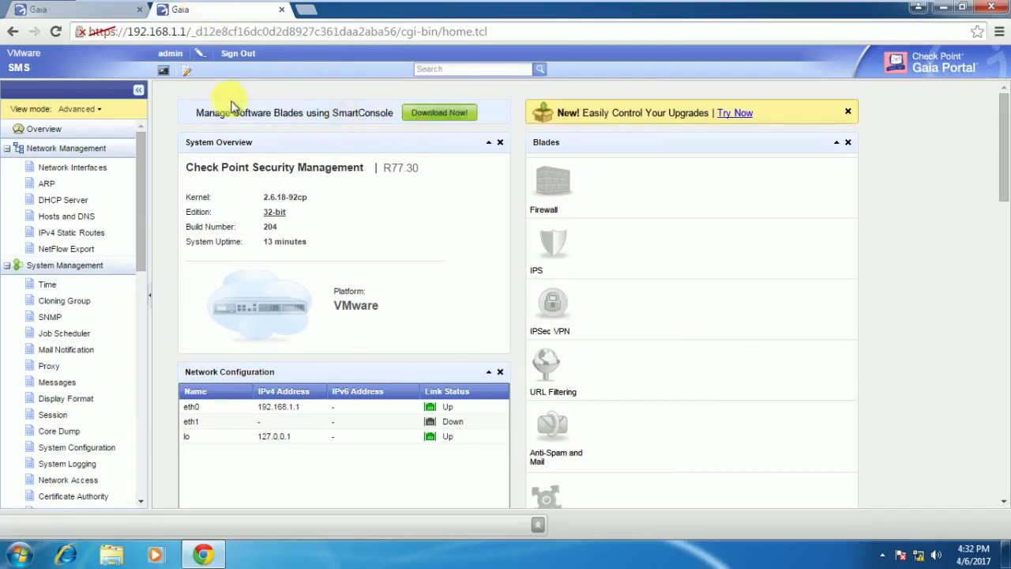
{"action": "left_click", "coordinate": [91, 11]}
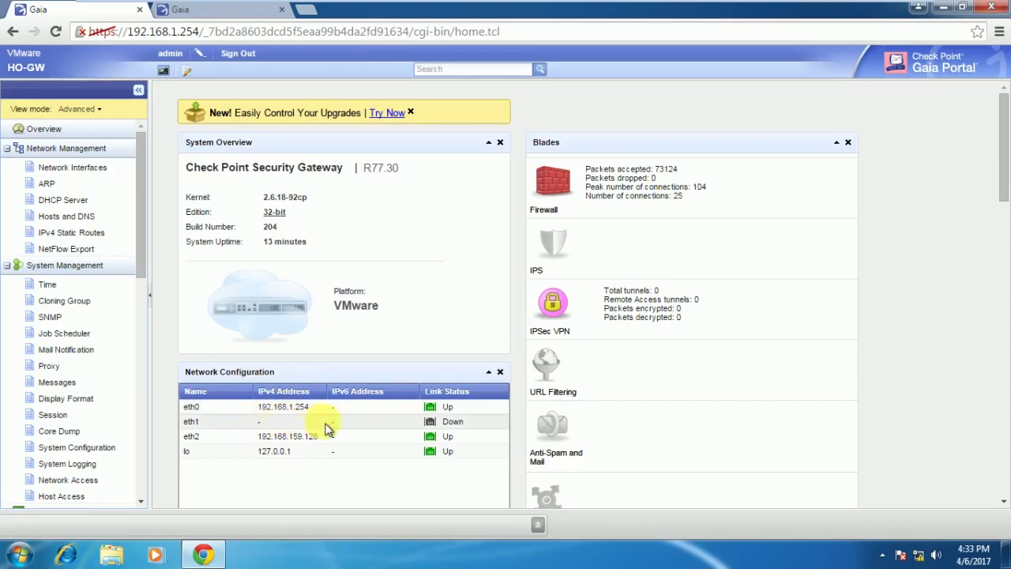
Inspect HO-GW's interface list and eth2 settings without changes, then switch to the SMS portal page.
{"action": "left_click", "coordinate": [278, 444]}
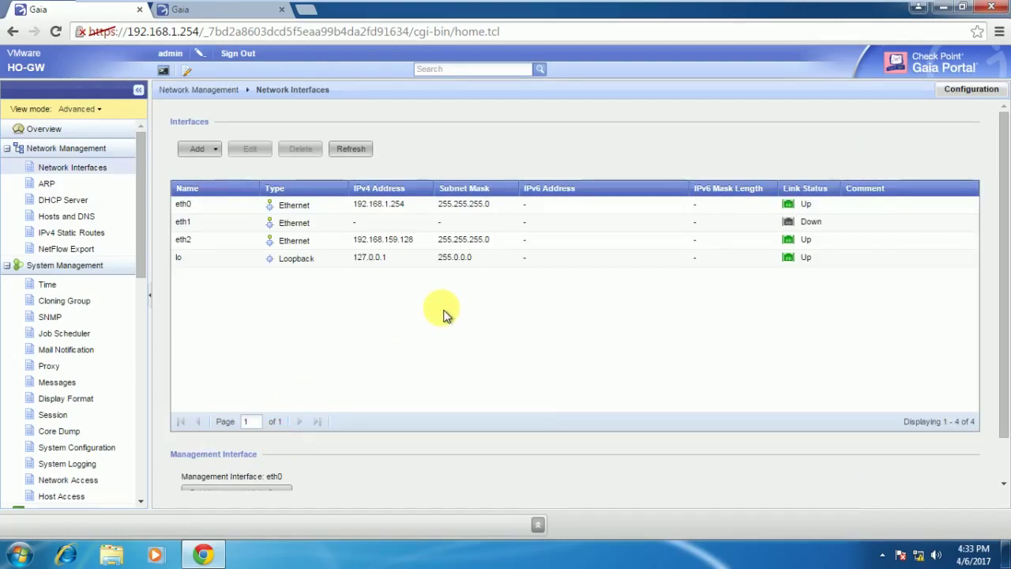
{"action": "left_click", "coordinate": [371, 243]}
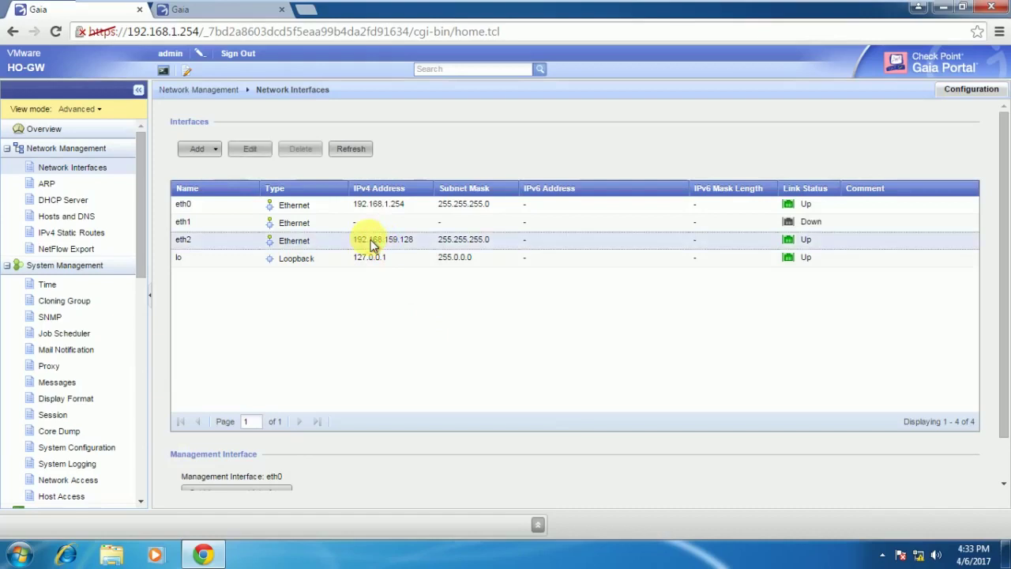
{"action": "double_click", "coordinate": [371, 242]}
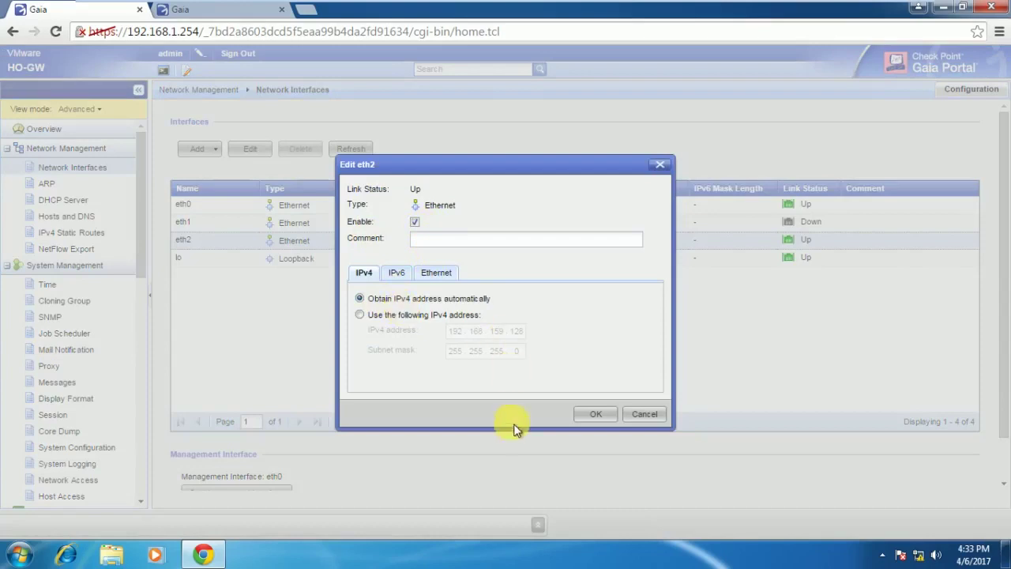
{"action": "left_click", "coordinate": [651, 416]}
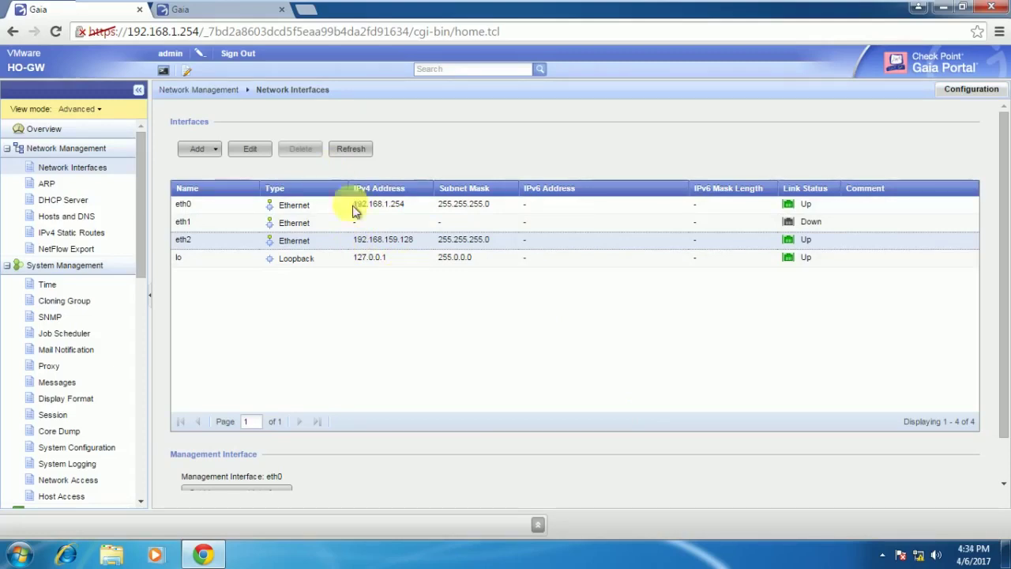
{"action": "left_click", "coordinate": [221, 11]}
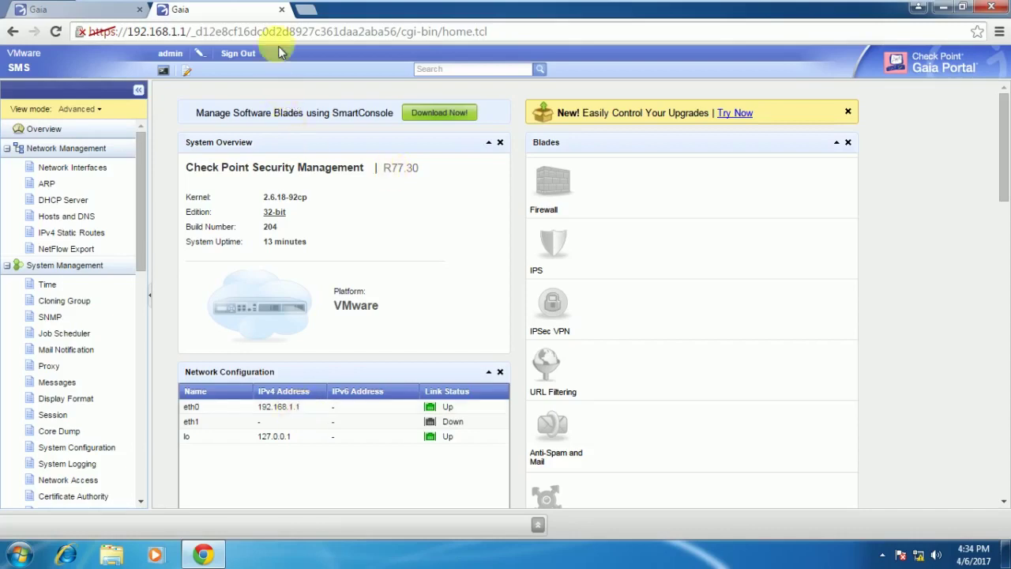
Close the SMS page and Chrome on CONSOL, then switch to the BO-PC virtual machine.
{"action": "left_click", "coordinate": [282, 10]}
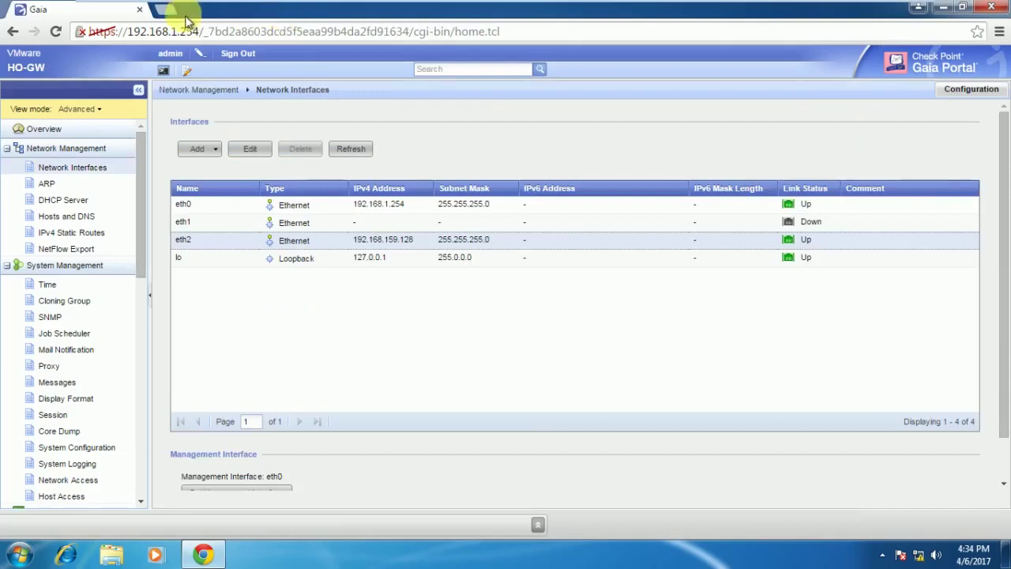
{"action": "left_click", "coordinate": [140, 11]}
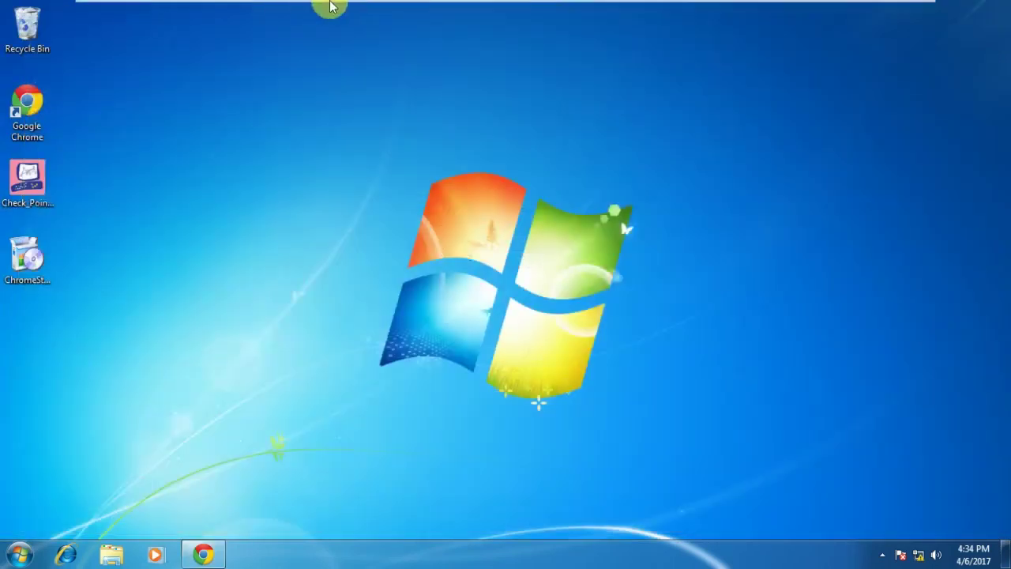
{"action": "mouse_move", "coordinate": [323, 6]}
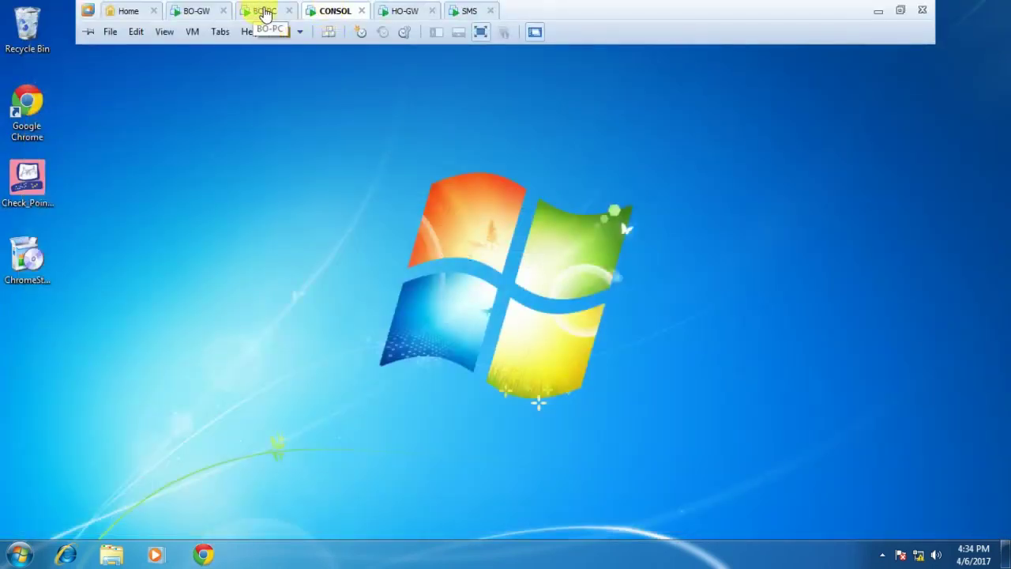
{"action": "left_click", "coordinate": [265, 11]}
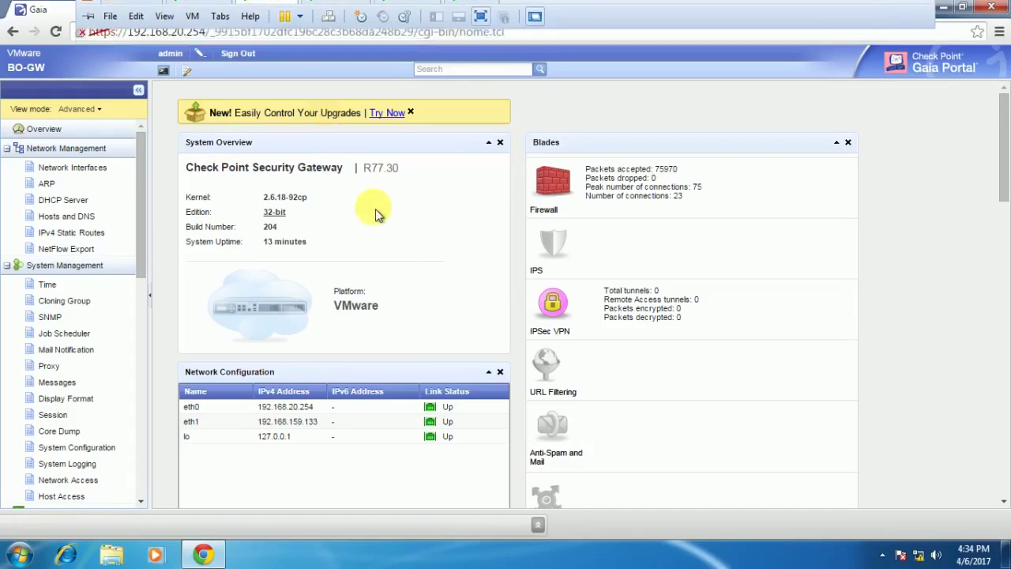
{"action": "mouse_move", "coordinate": [203, 8]}
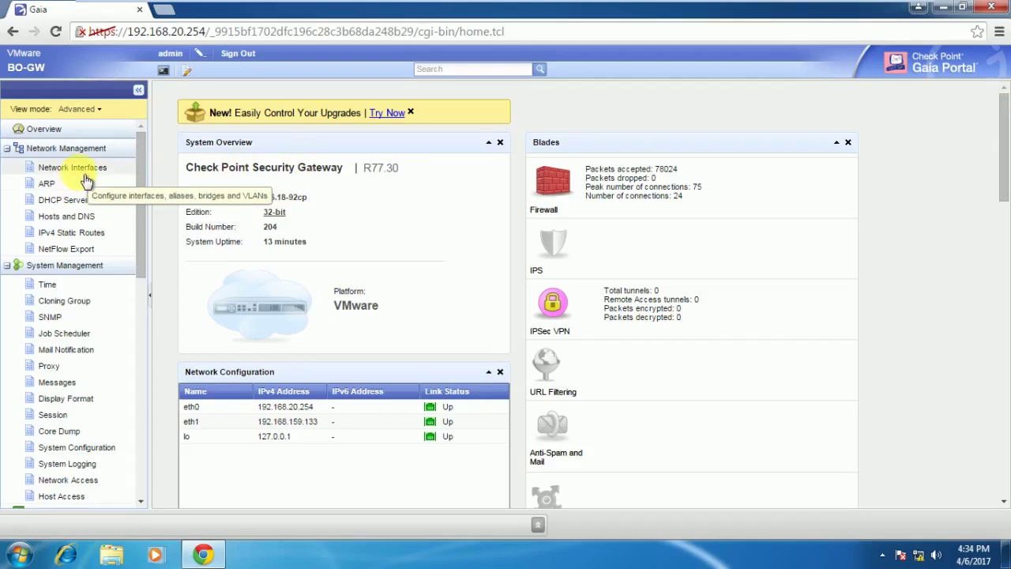
Inspect BO-GW's interfaces and eth1 settings unchanged, then view IPv4 static routes with default gateway 192.168.159.128.
{"action": "left_click", "coordinate": [83, 169]}
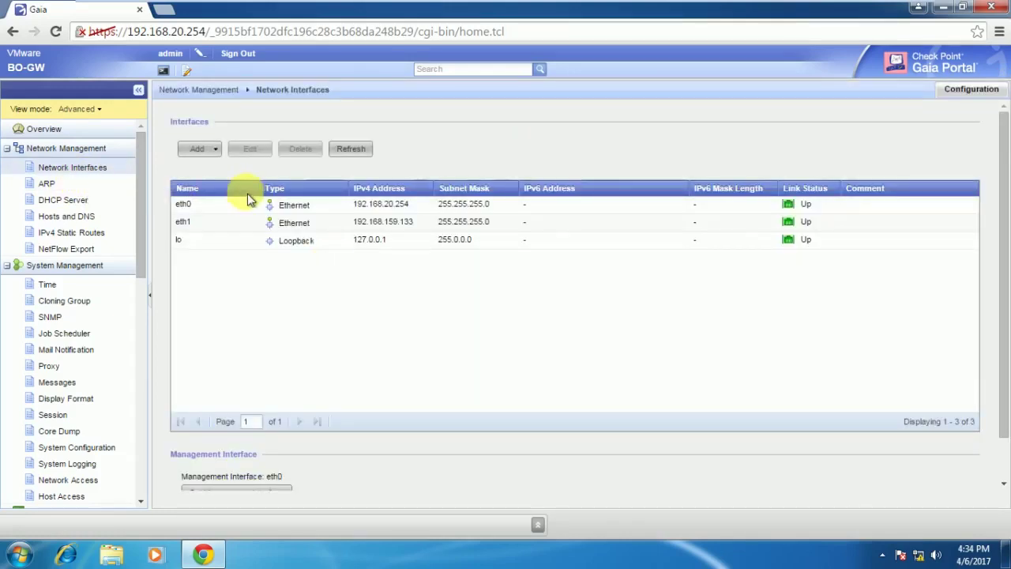
{"action": "left_click", "coordinate": [218, 207]}
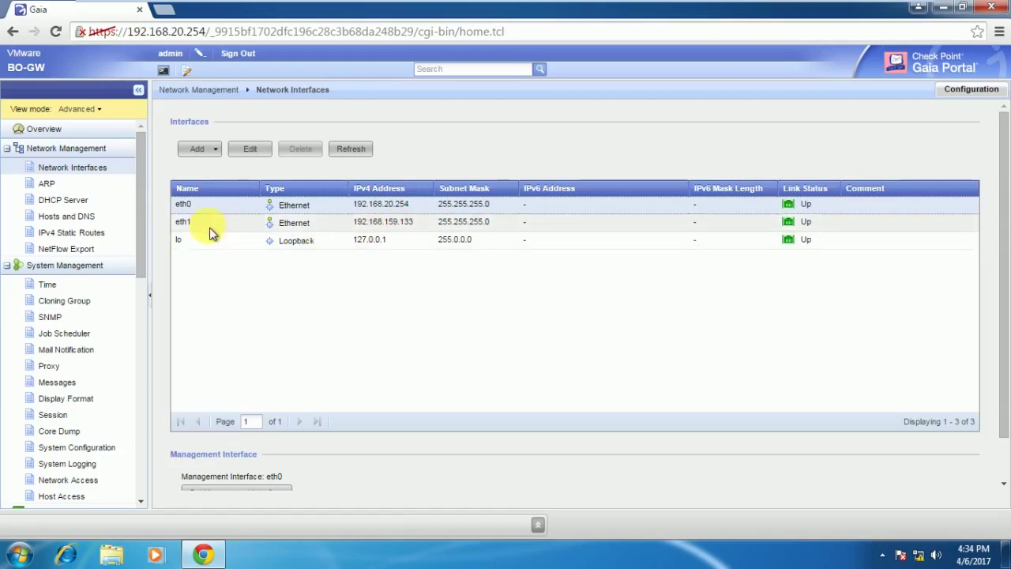
{"action": "left_click", "coordinate": [386, 228]}
{"action": "double_click", "coordinate": [386, 230]}
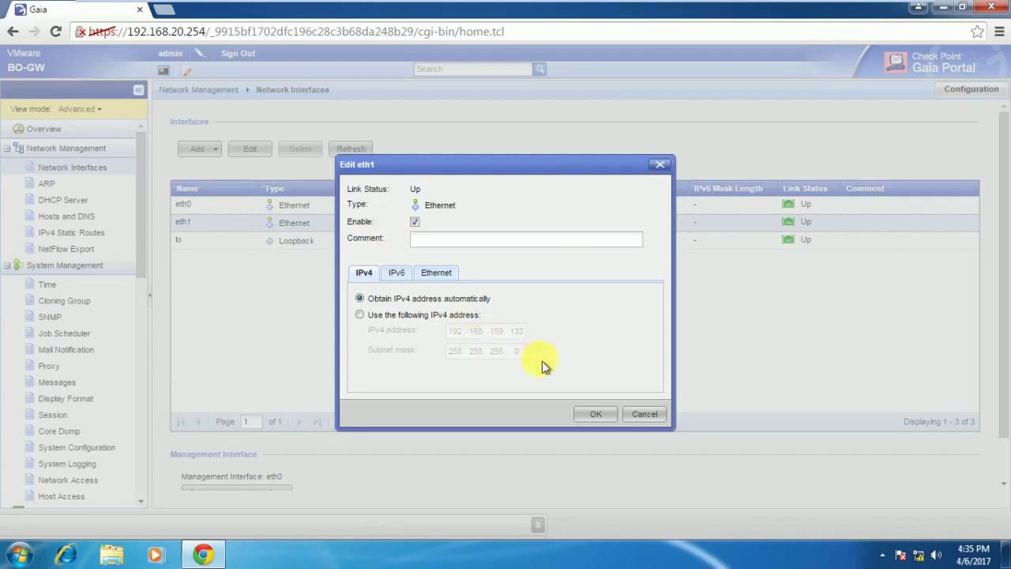
{"action": "left_click", "coordinate": [646, 415]}
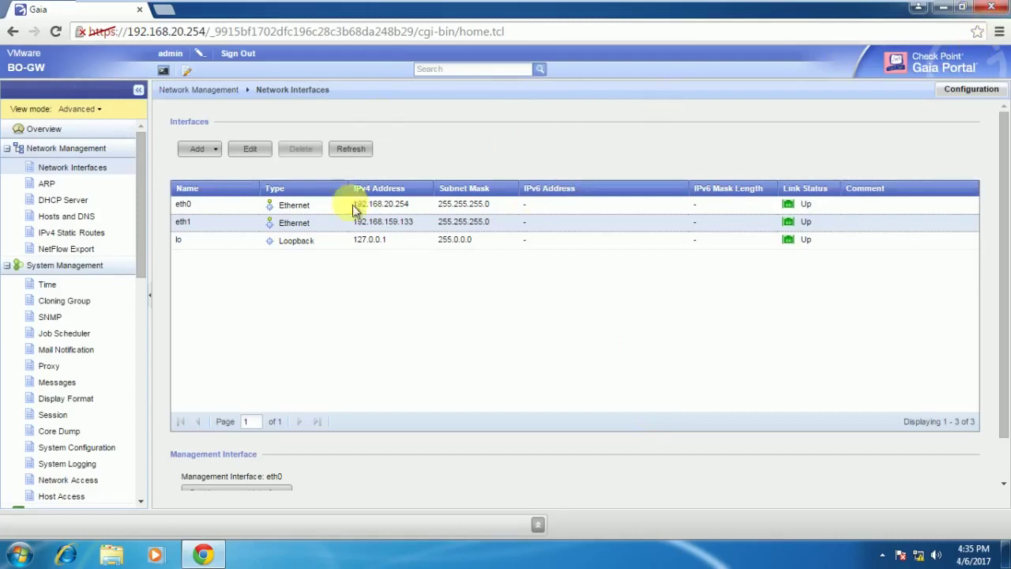
{"action": "left_click", "coordinate": [67, 235]}
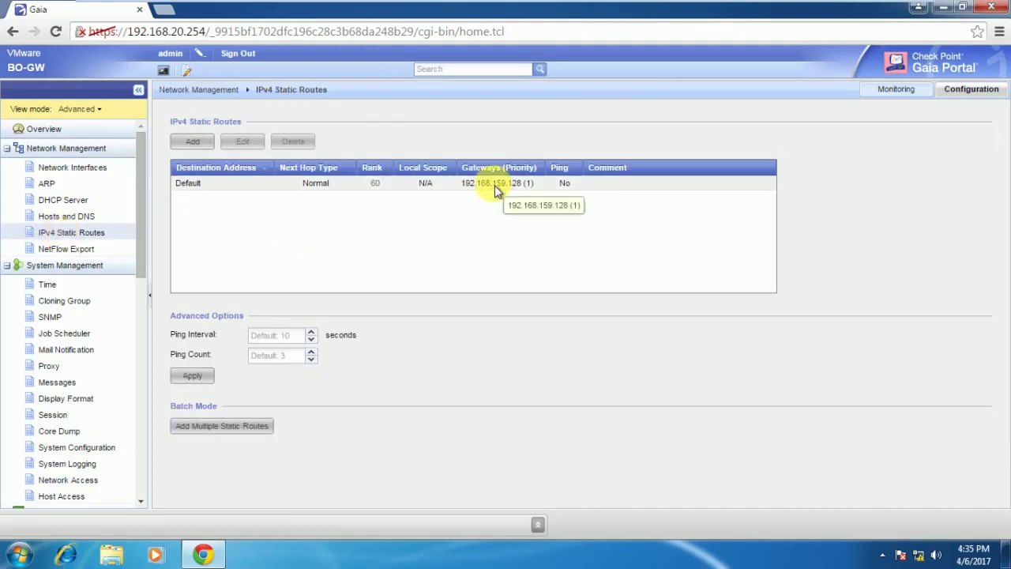
{"action": "left_click", "coordinate": [494, 185]}
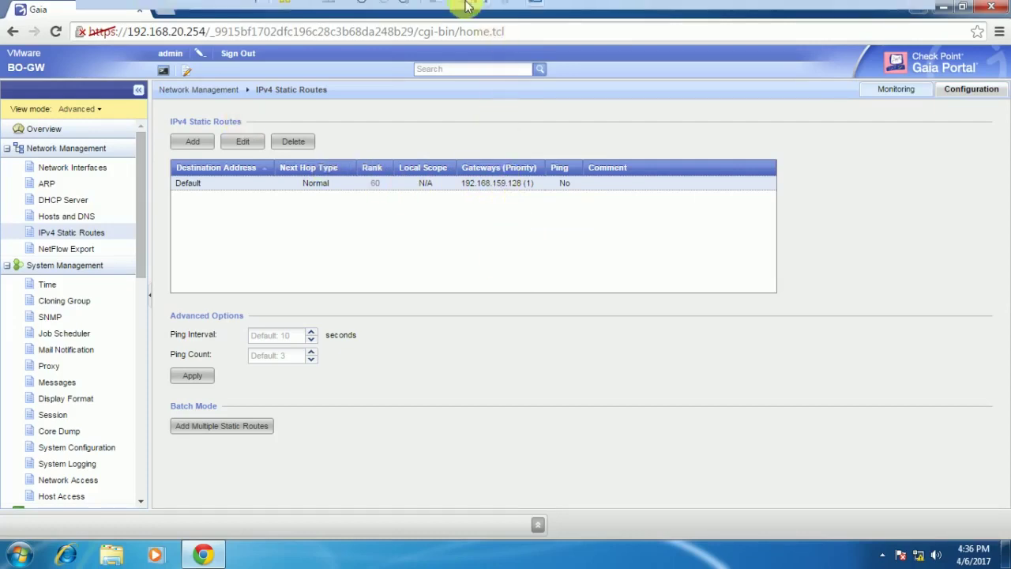
Look at the BO-GW and HO-GW consoles, then return to the BO-PC machine.
{"action": "mouse_move", "coordinate": [470, 6]}
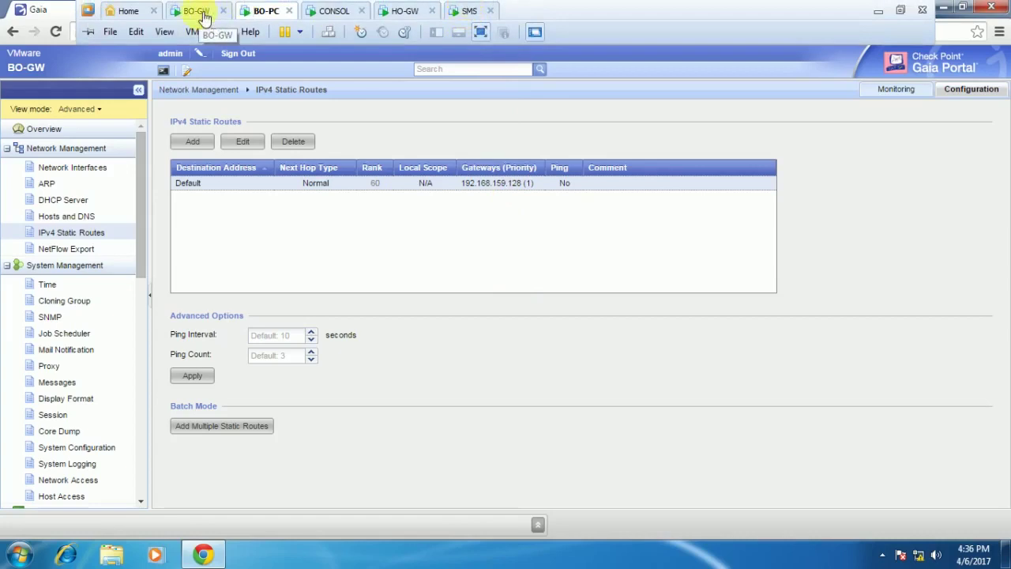
{"action": "left_click", "coordinate": [414, 19]}
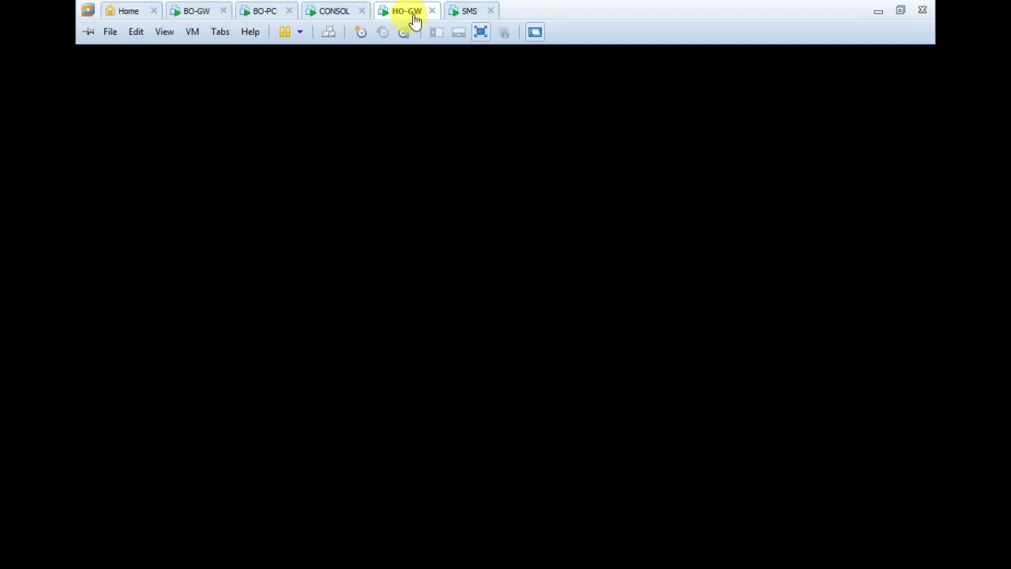
{"action": "left_click", "coordinate": [413, 16]}
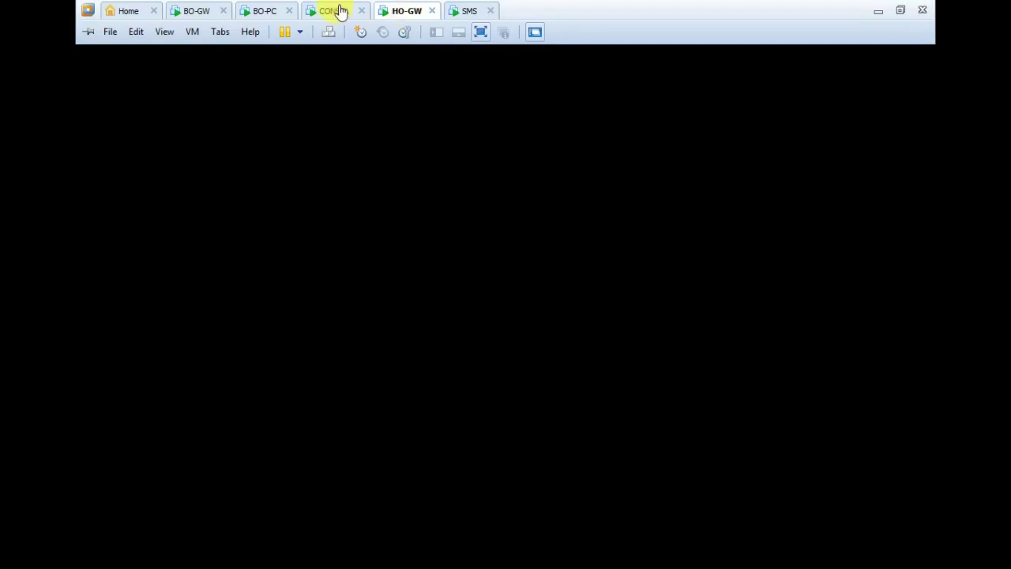
{"action": "left_click", "coordinate": [268, 12]}
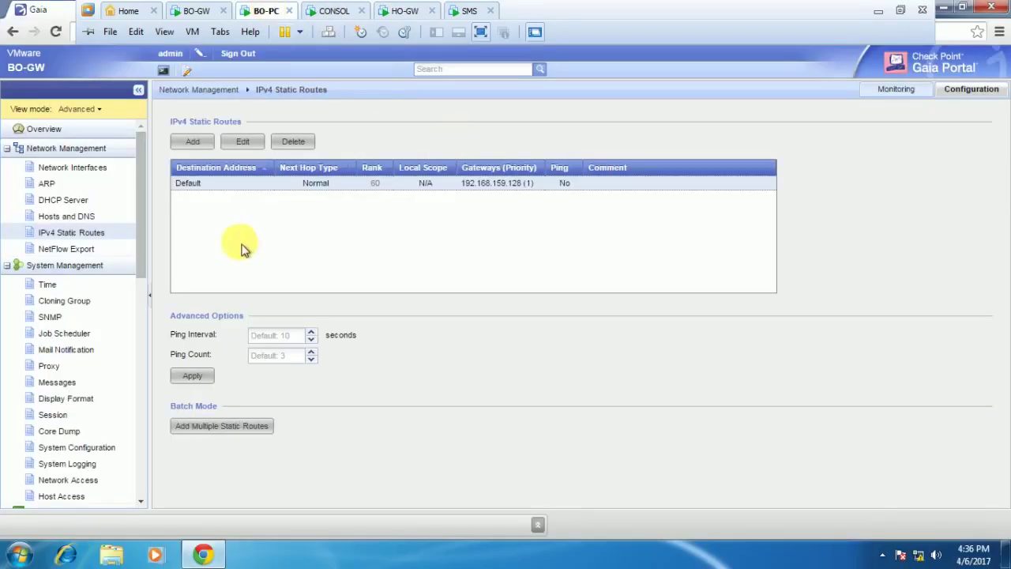
Close the BO-GW Gaia browser on BO-PC and switch to the CONSOL virtual machine.
{"action": "left_click", "coordinate": [51, 169]}
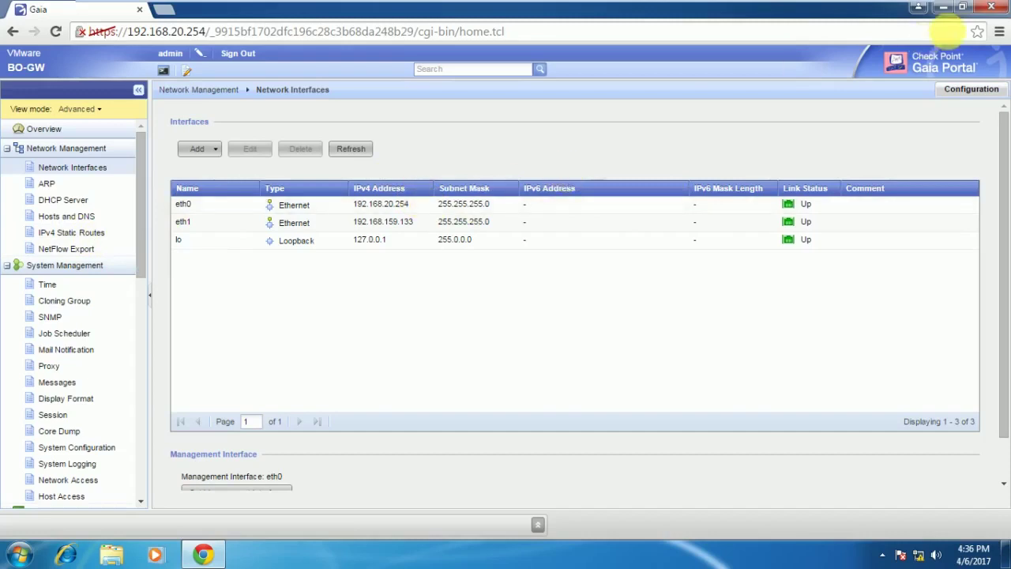
{"action": "left_click", "coordinate": [992, 8]}
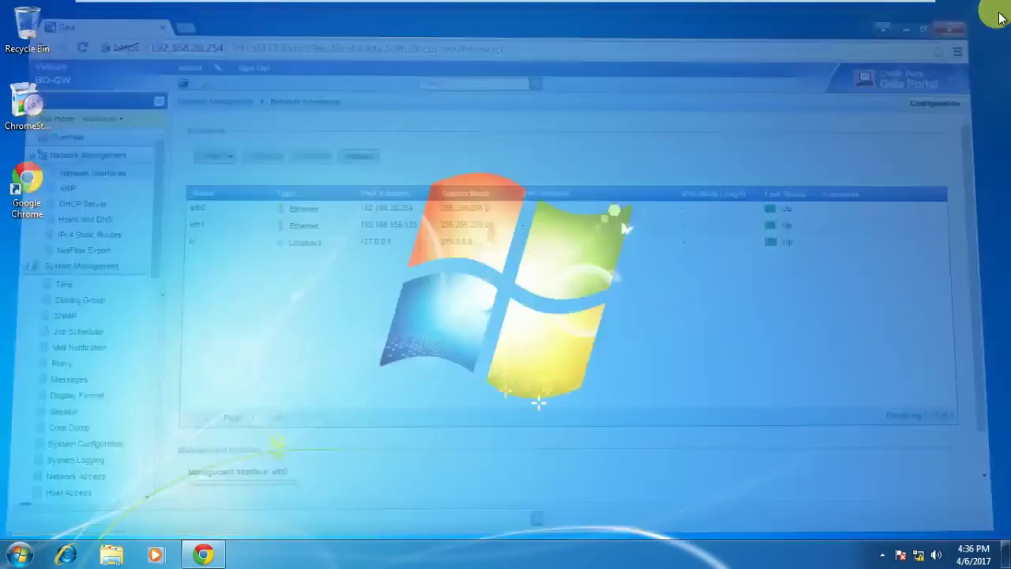
{"action": "mouse_move", "coordinate": [374, 6]}
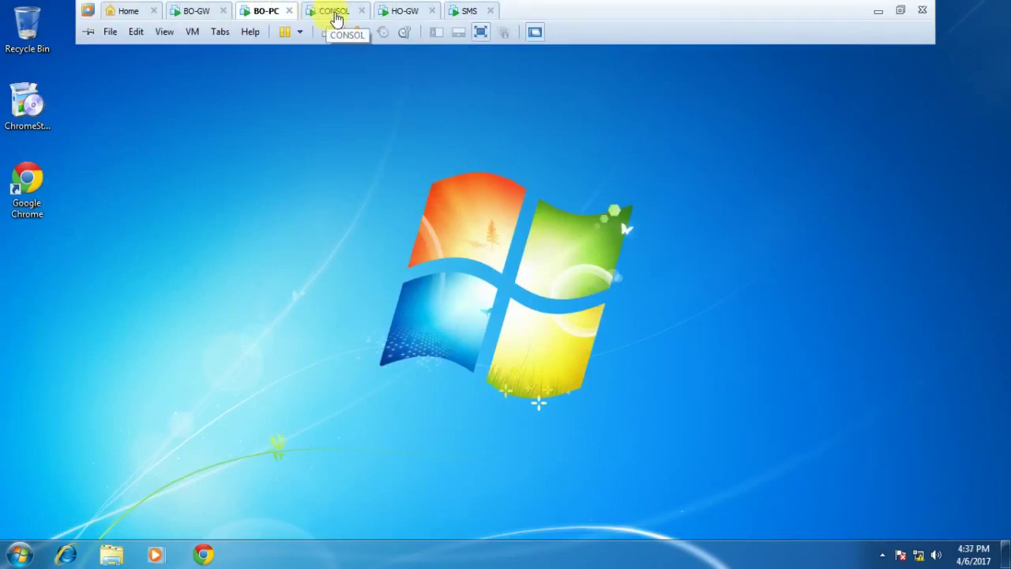
{"action": "left_click", "coordinate": [336, 18]}
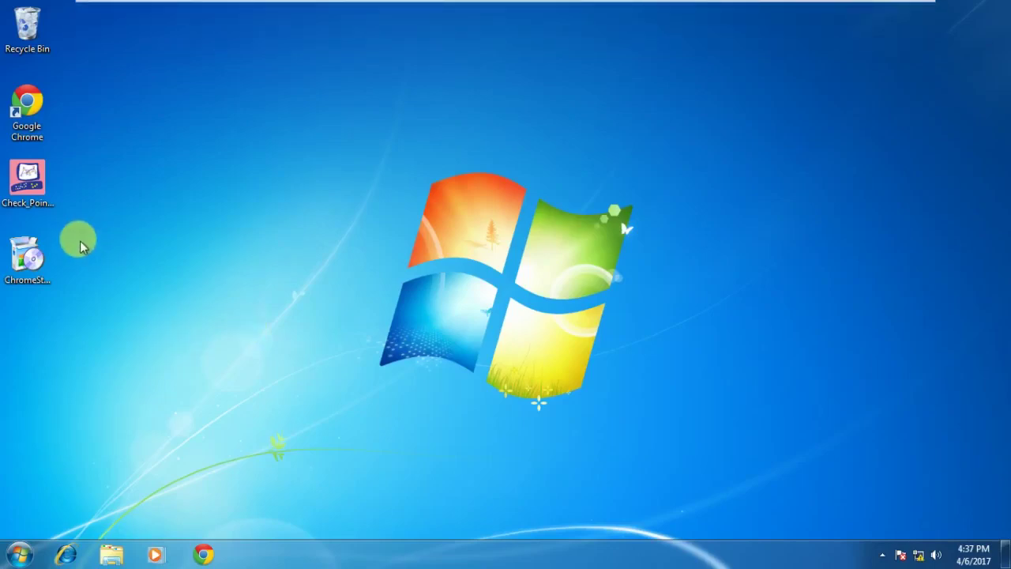
Launch SmartDashboard R77.30 from Start, log in with the admin password, and leave full-screen mode.
{"action": "left_click", "coordinate": [19, 551]}
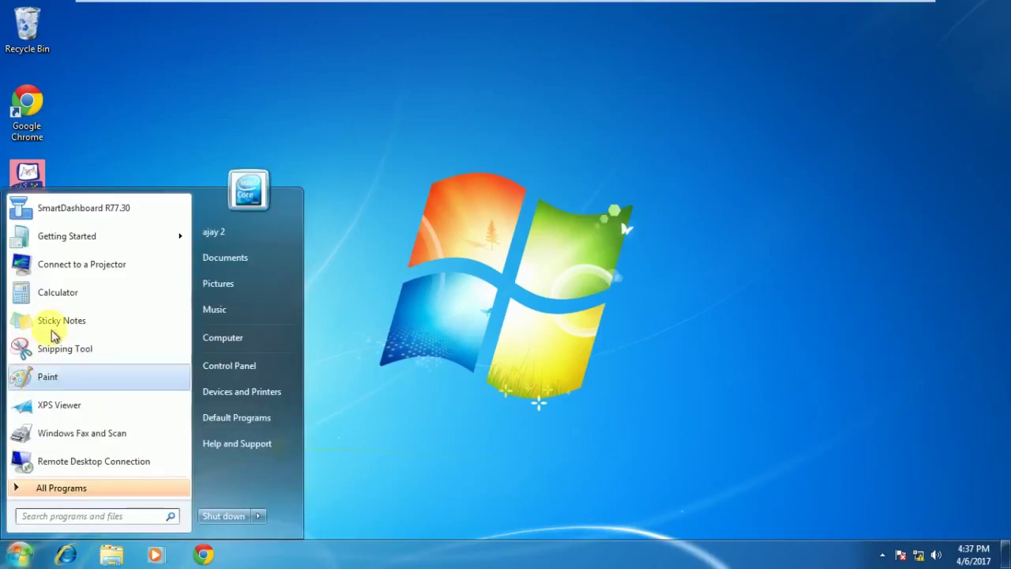
{"action": "left_click", "coordinate": [64, 218]}
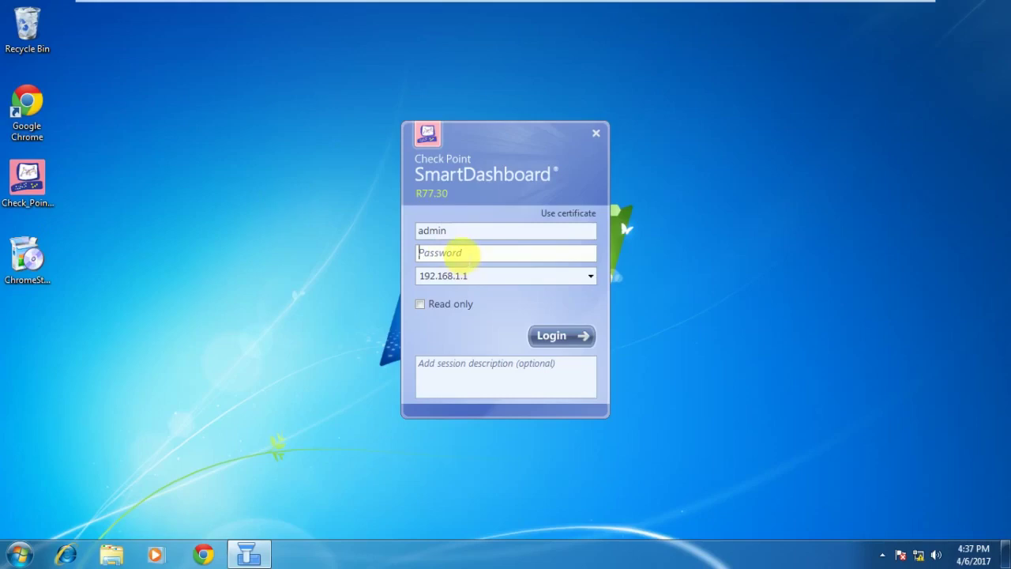
{"action": "type", "text": "vpn12345"}
{"action": "key", "text": "Return"}
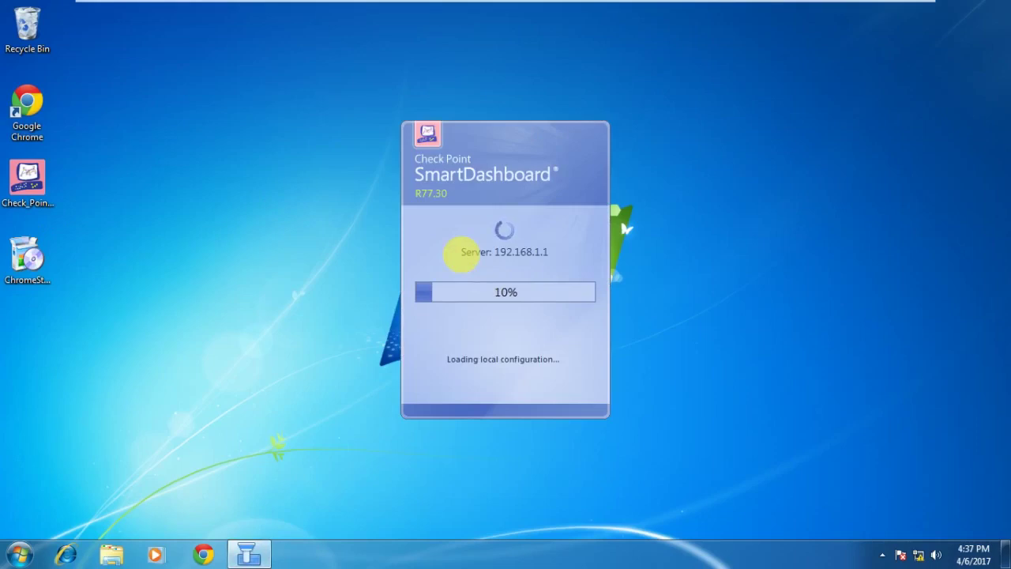
{"action": "mouse_move", "coordinate": [440, 6]}
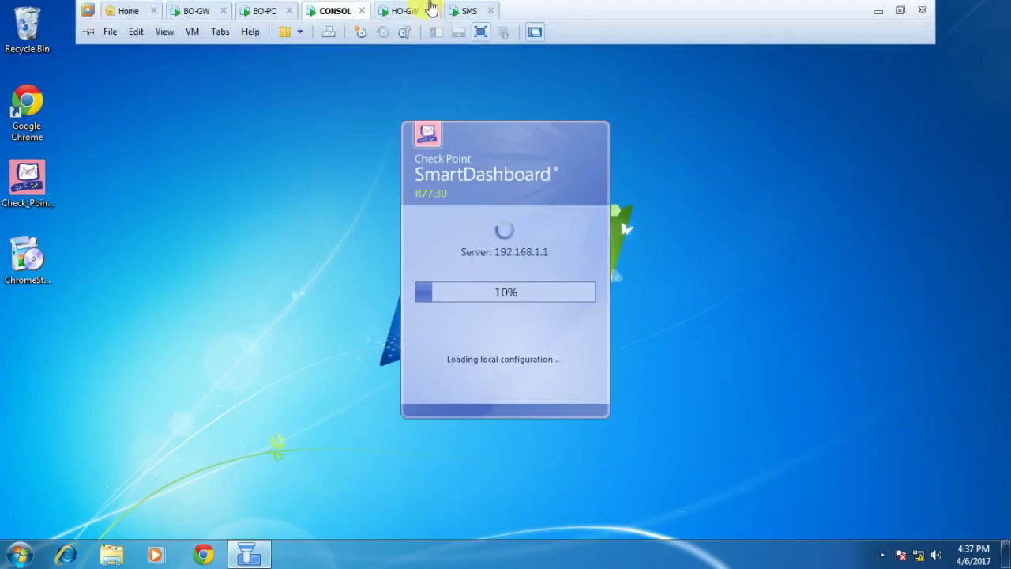
{"action": "left_click", "coordinate": [481, 33]}
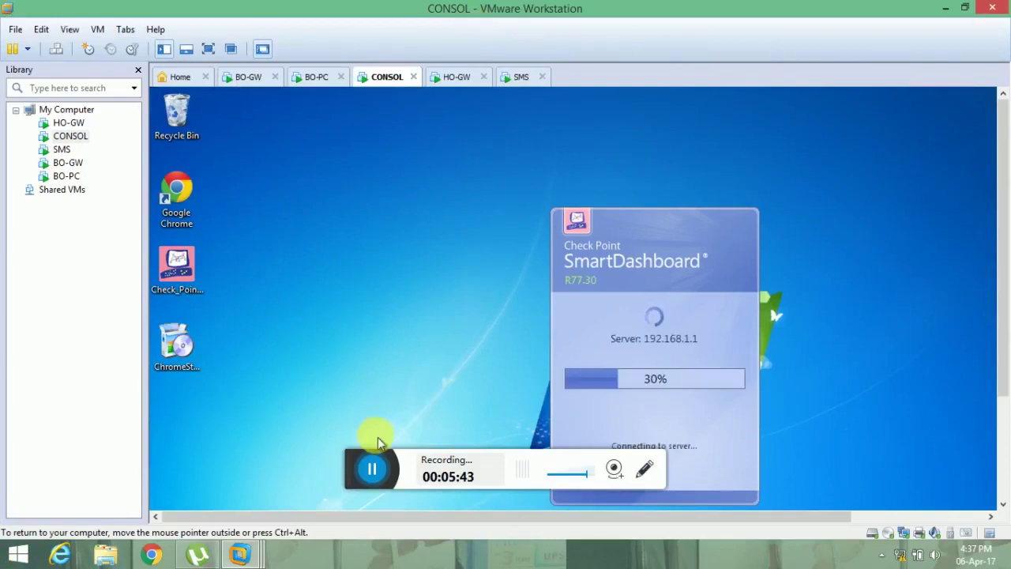
{"action": "left_click", "coordinate": [373, 468]}
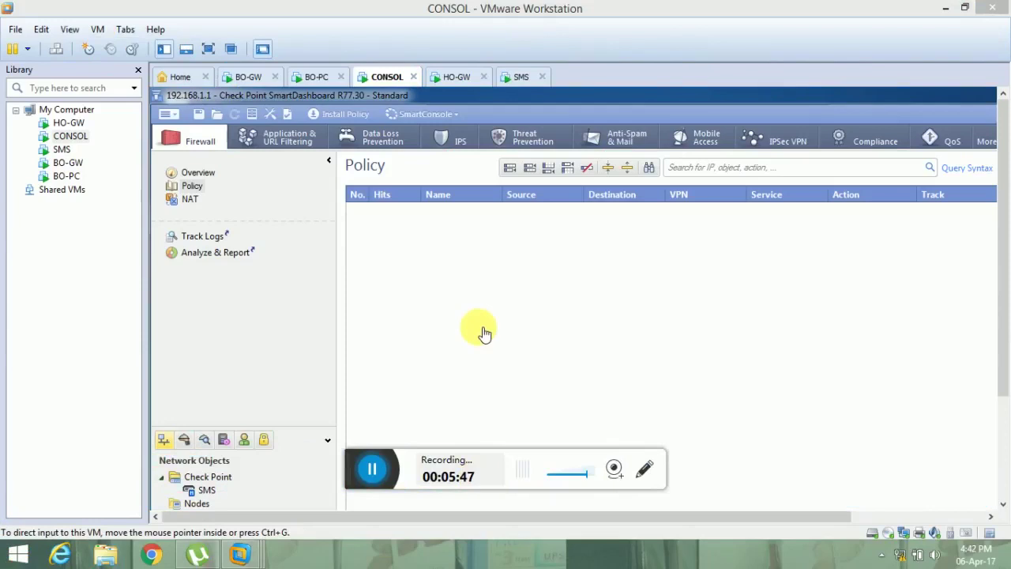
Return to full screen and start a new Check Point Security Gateway/Management object from Network Objects.
{"action": "left_click", "coordinate": [209, 53]}
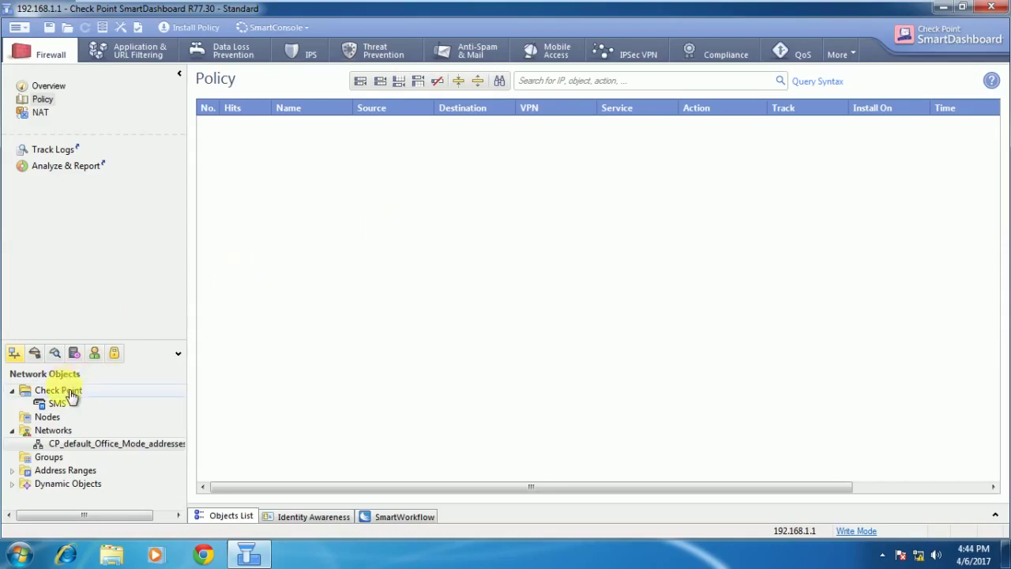
{"action": "right_click", "coordinate": [71, 395]}
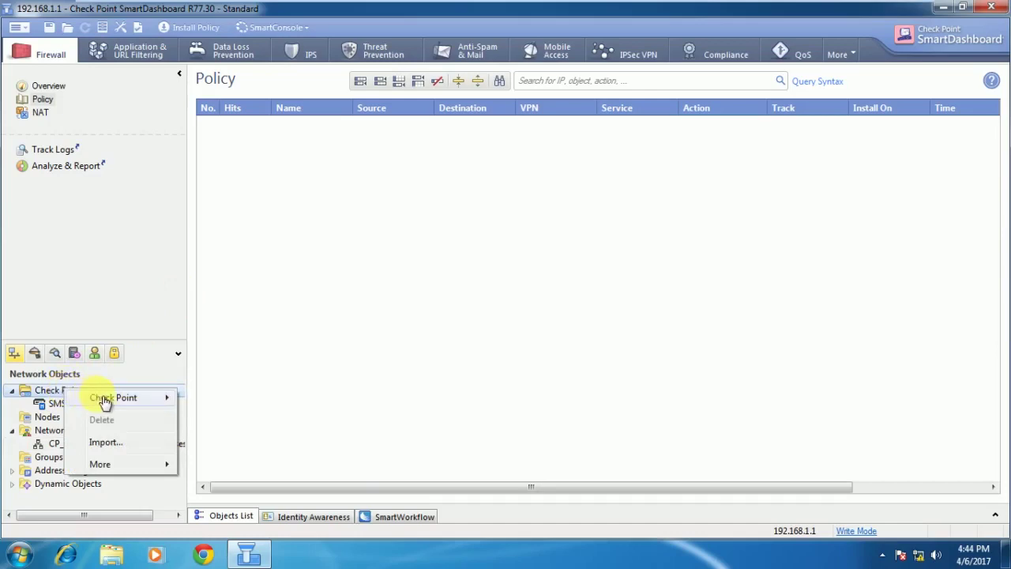
{"action": "mouse_move", "coordinate": [105, 401]}
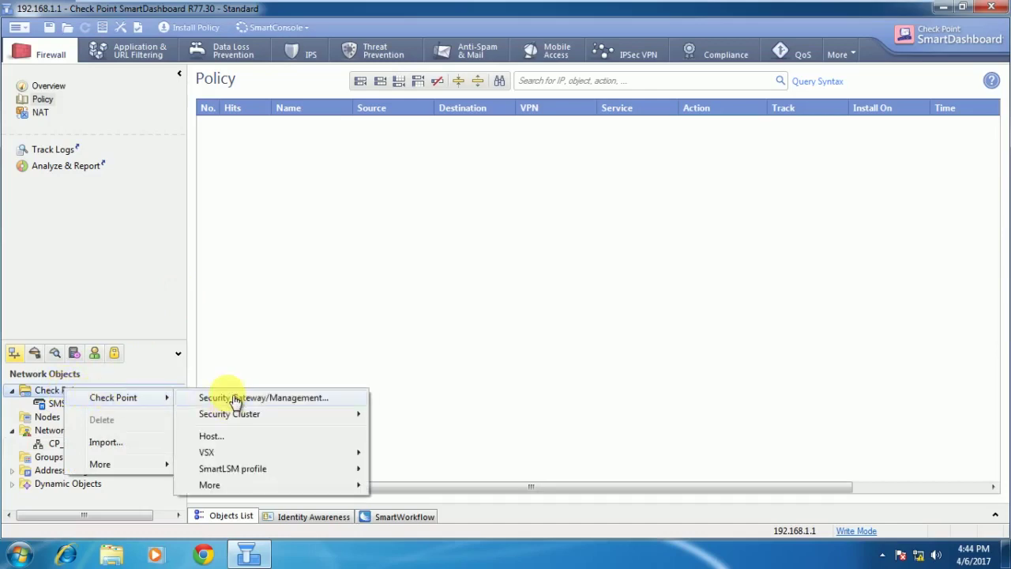
{"action": "left_click", "coordinate": [236, 398]}
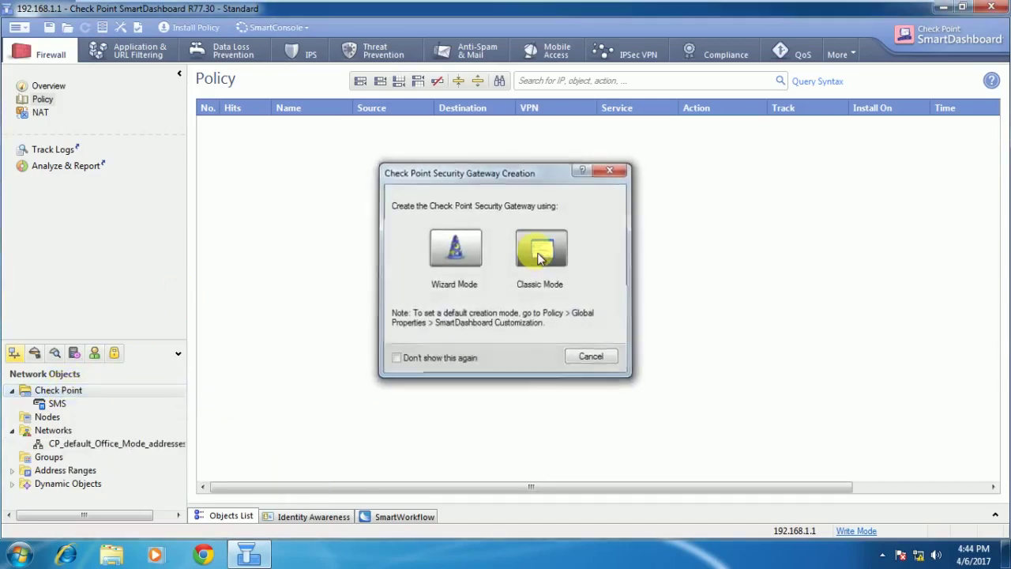
In Classic Mode, name the gateway HO-GW with IPv4 192.168.1.254 and open its Communication settings.
{"action": "left_click", "coordinate": [538, 256]}
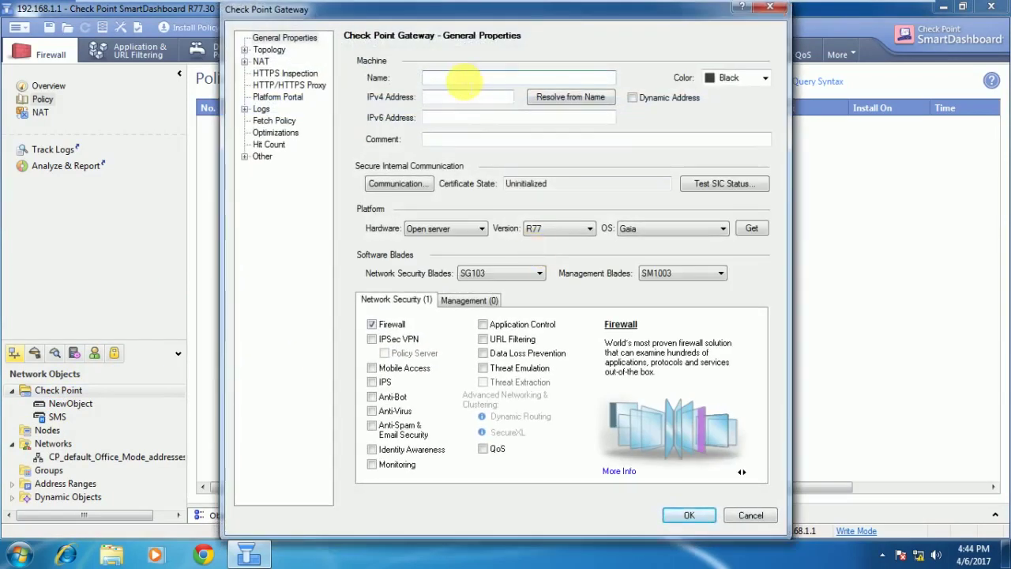
{"action": "type", "text": "HO-GW"}
{"action": "key", "text": "Tab"}
{"action": "type", "text": "19"}
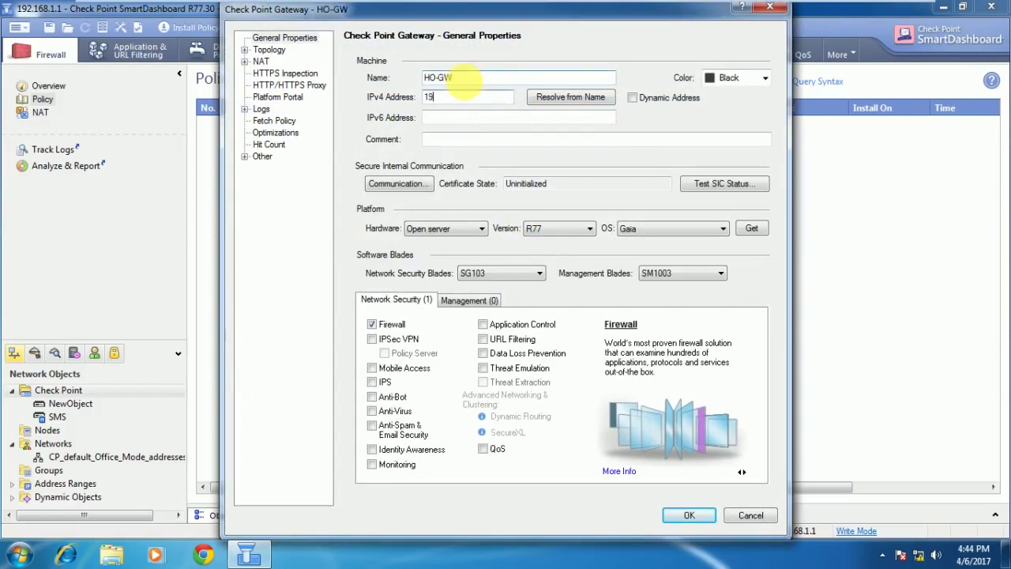
{"action": "type", "text": "2.168"}
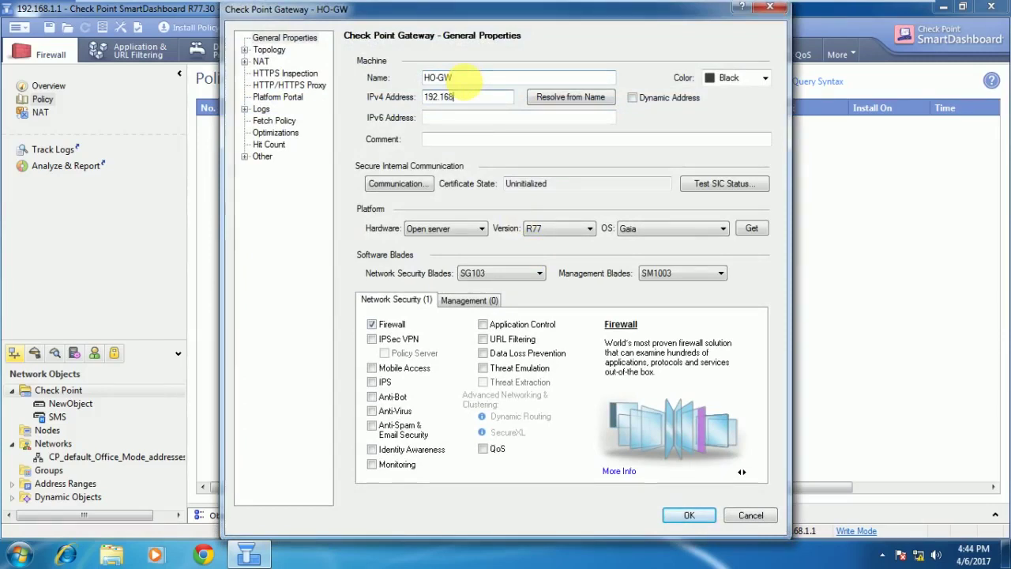
{"action": "type", "text": ".1.254"}
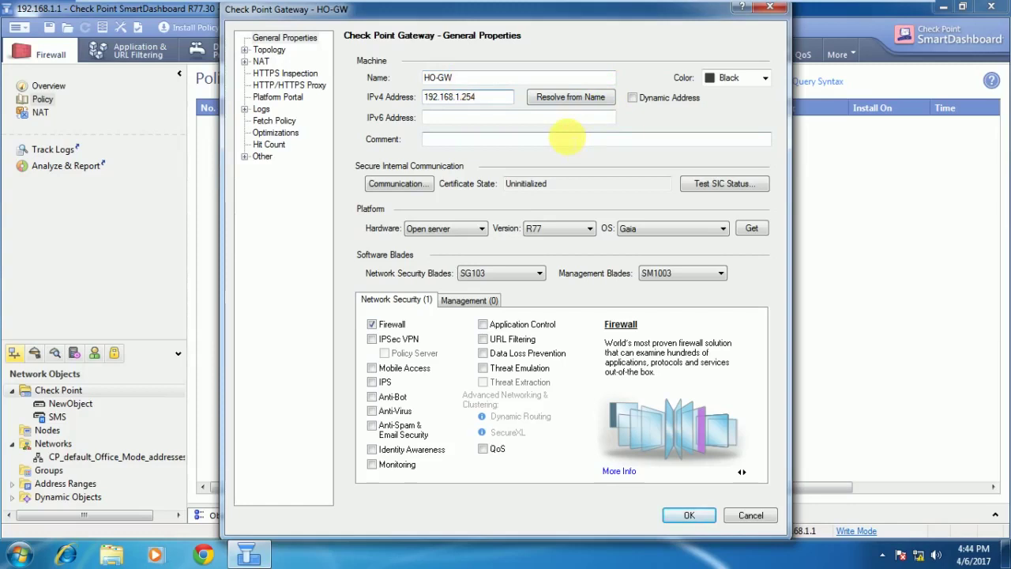
{"action": "left_click", "coordinate": [403, 191]}
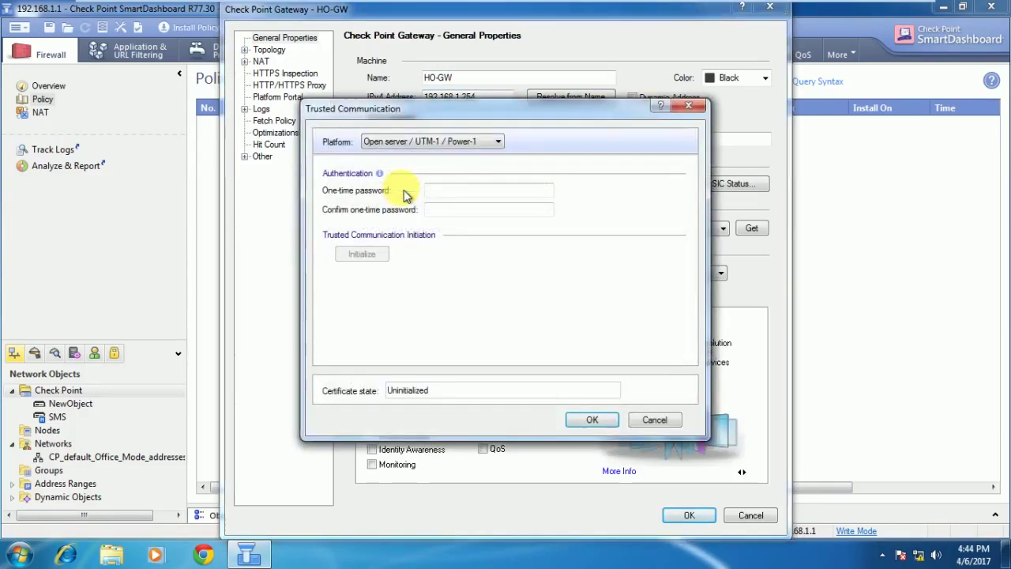
Enter and confirm the one-time password, attempt Initialize, and dismiss the connection failure error.
{"action": "left_click", "coordinate": [444, 190]}
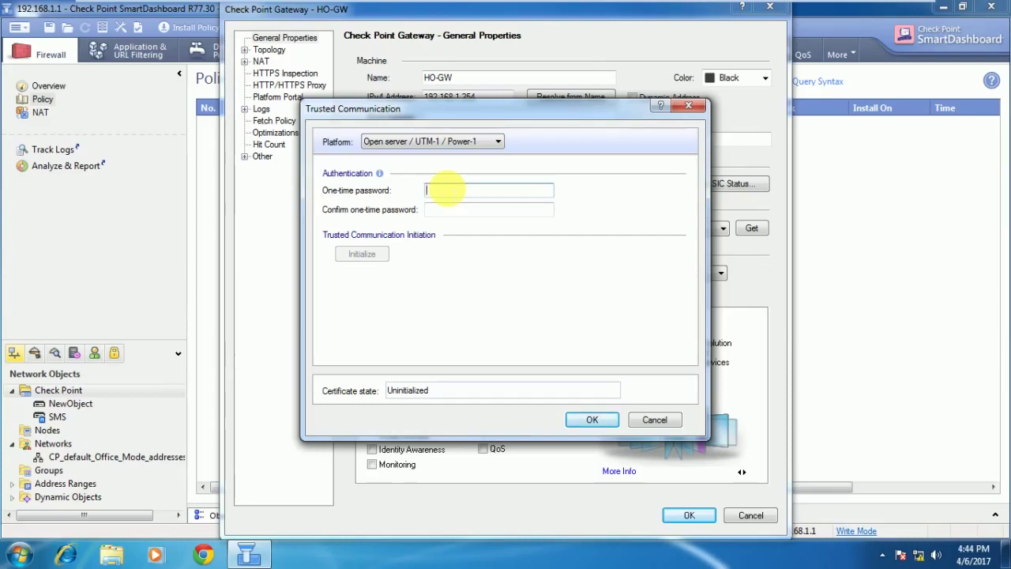
{"action": "type", "text": "*****"}
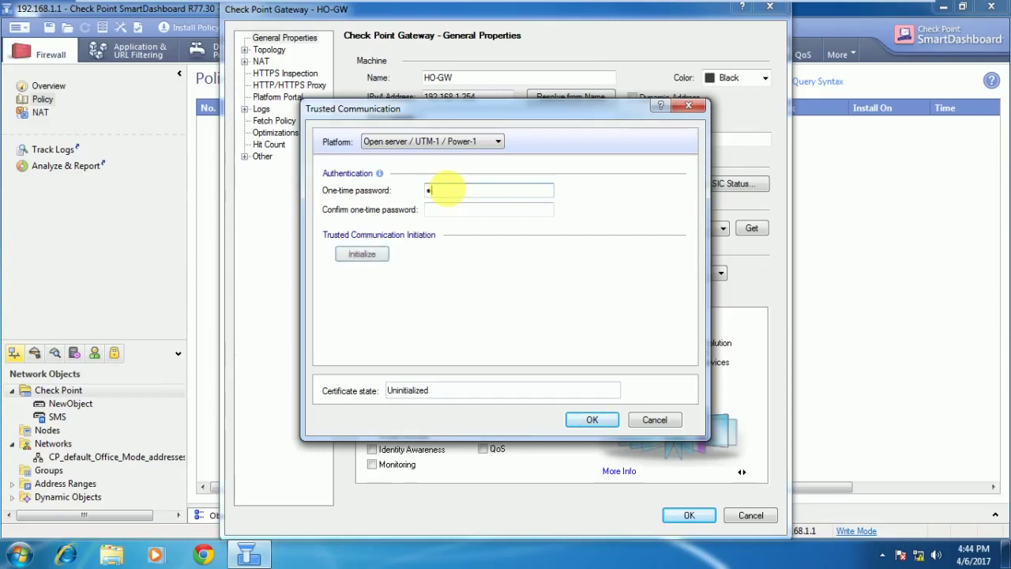
{"action": "type", "text": "*"}
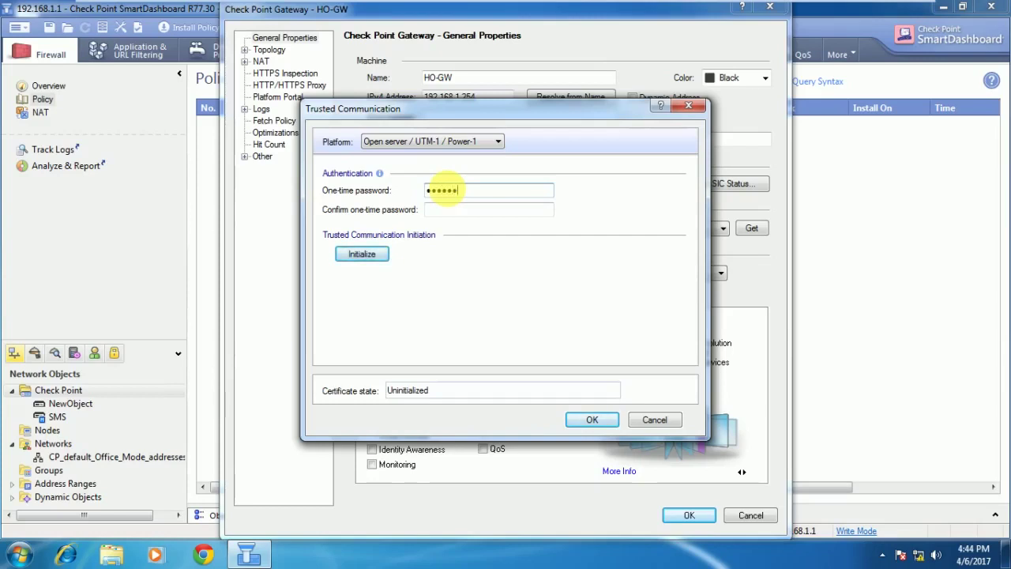
{"action": "key", "text": "Tab"}
{"action": "type", "text": "******"}
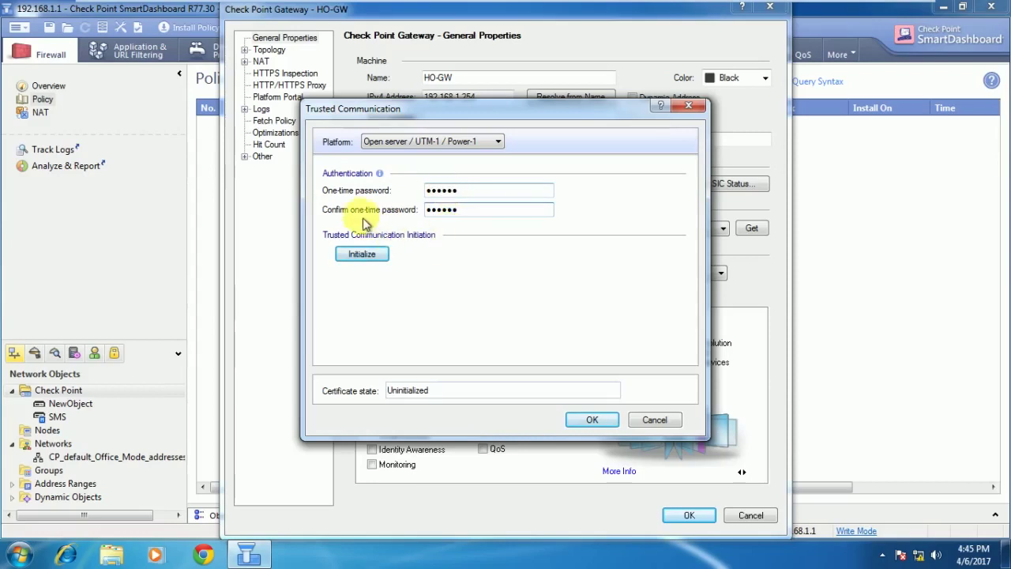
{"action": "left_click", "coordinate": [360, 255]}
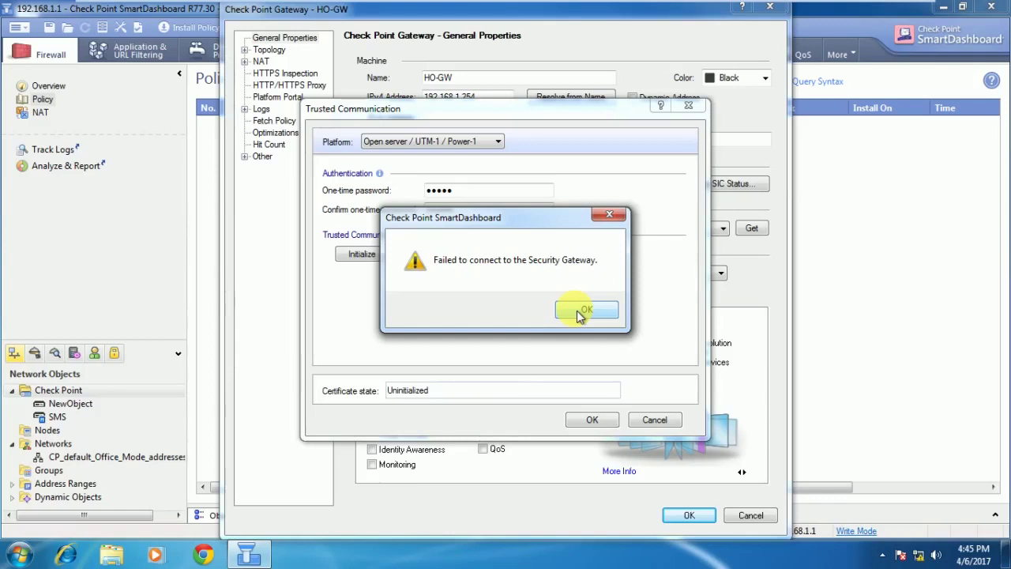
{"action": "left_click", "coordinate": [578, 312]}
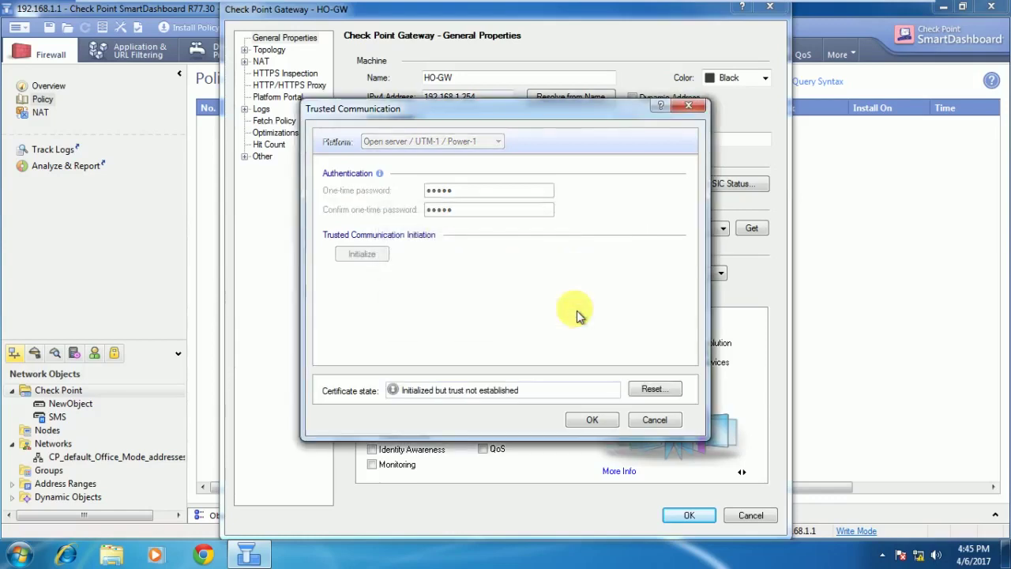
Reset HO-GW's trust state to Uninitialized and acknowledge the completion message.
{"action": "left_click", "coordinate": [653, 391]}
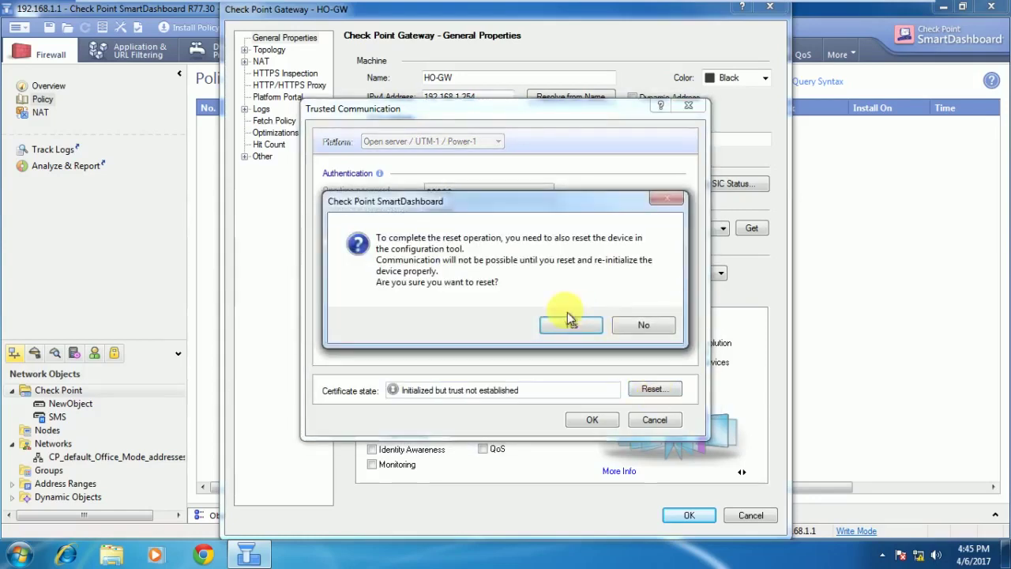
{"action": "left_click", "coordinate": [567, 322]}
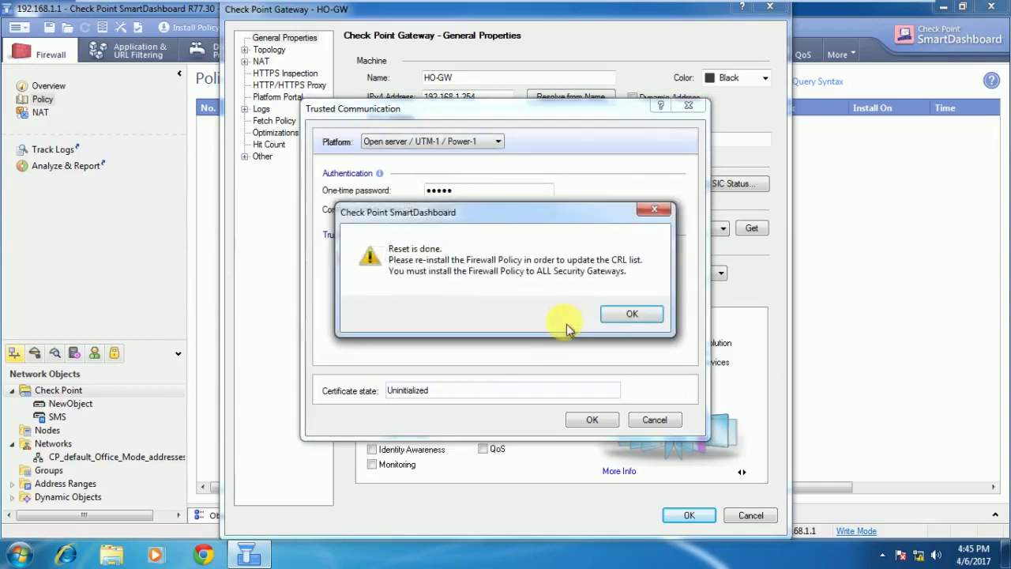
{"action": "left_click", "coordinate": [638, 318]}
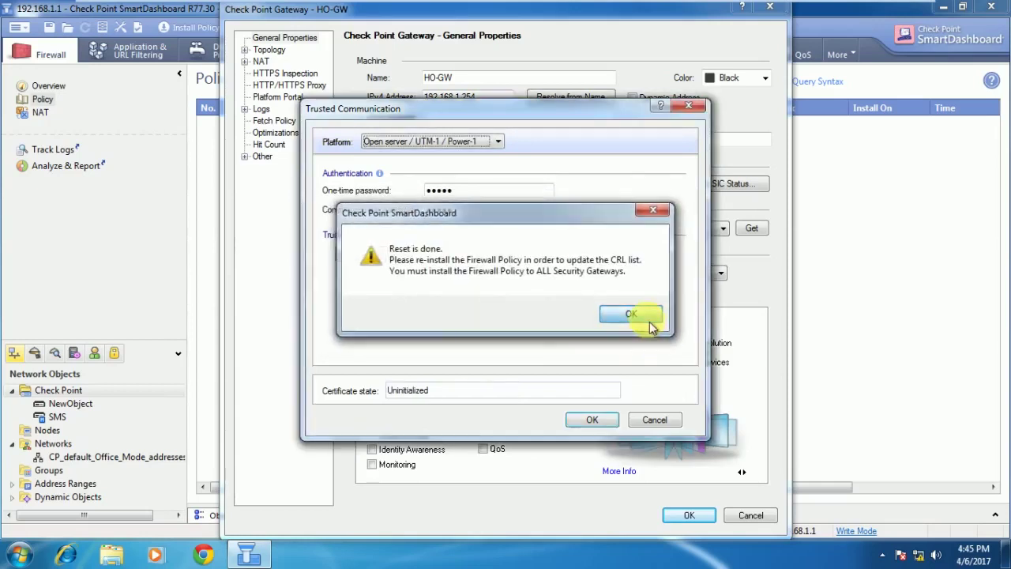
Reopen Communication settings, re-enter the one-time password twice, retry Initialize, and dismiss the failure error.
{"action": "left_click", "coordinate": [669, 423]}
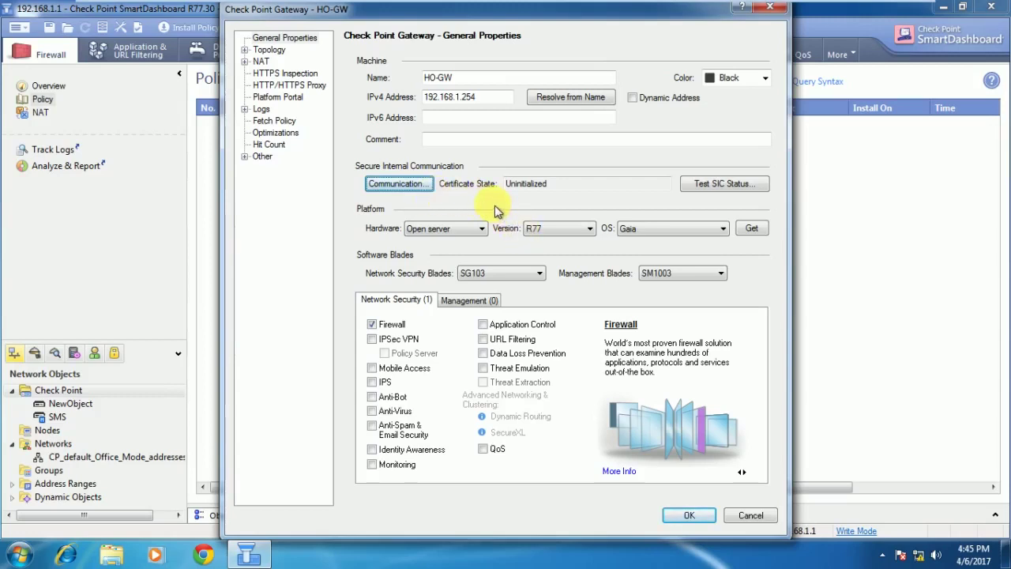
{"action": "left_click", "coordinate": [427, 193]}
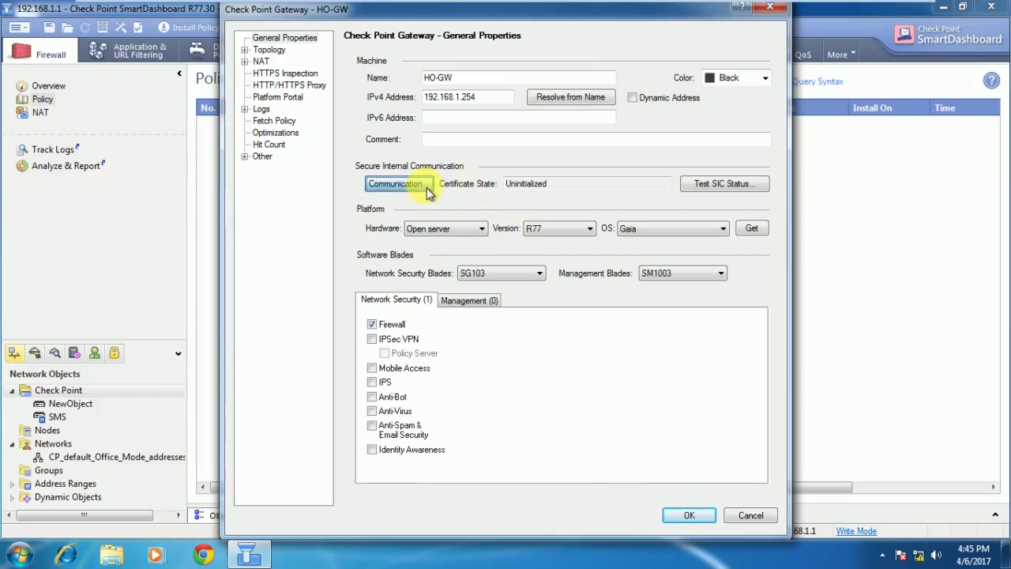
{"action": "left_click", "coordinate": [427, 191]}
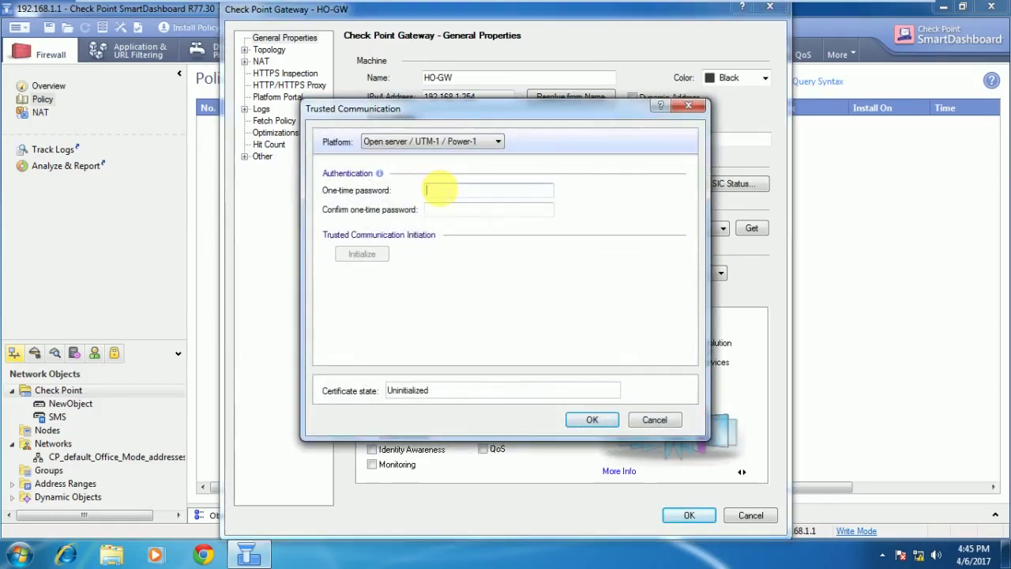
{"action": "type", "text": "123456"}
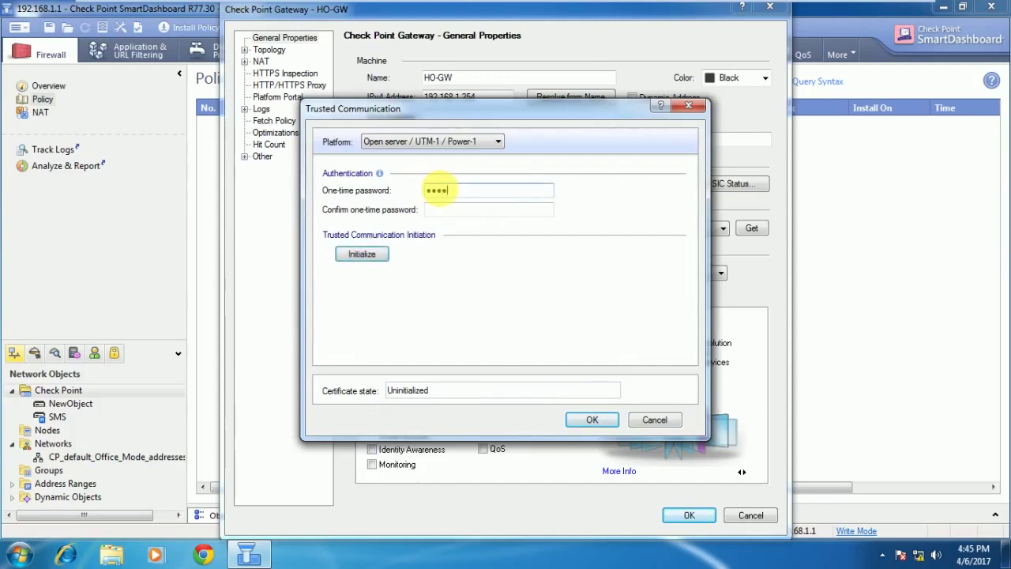
{"action": "key", "text": "Tab"}
{"action": "type", "text": "123456"}
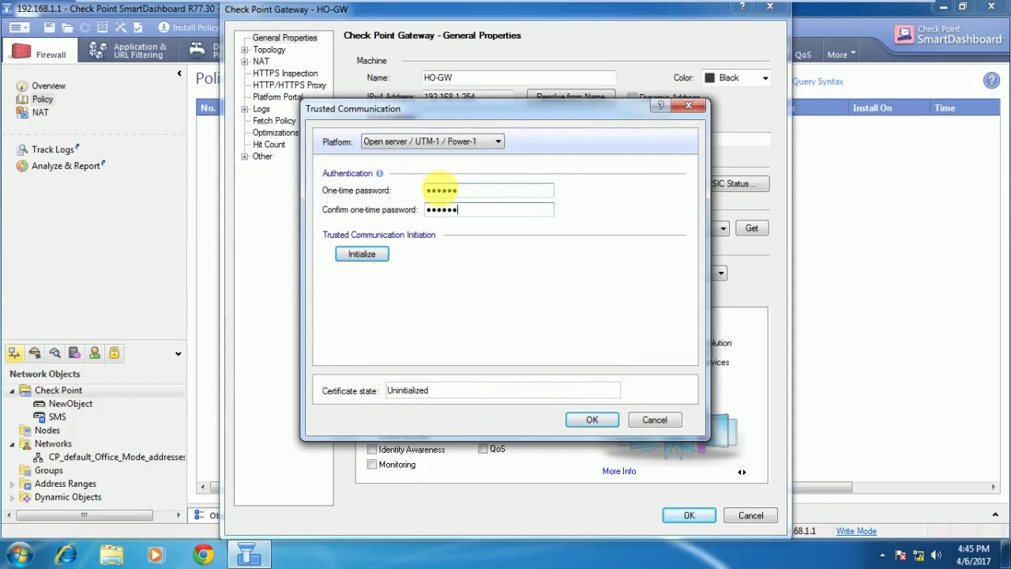
{"action": "left_click", "coordinate": [362, 255]}
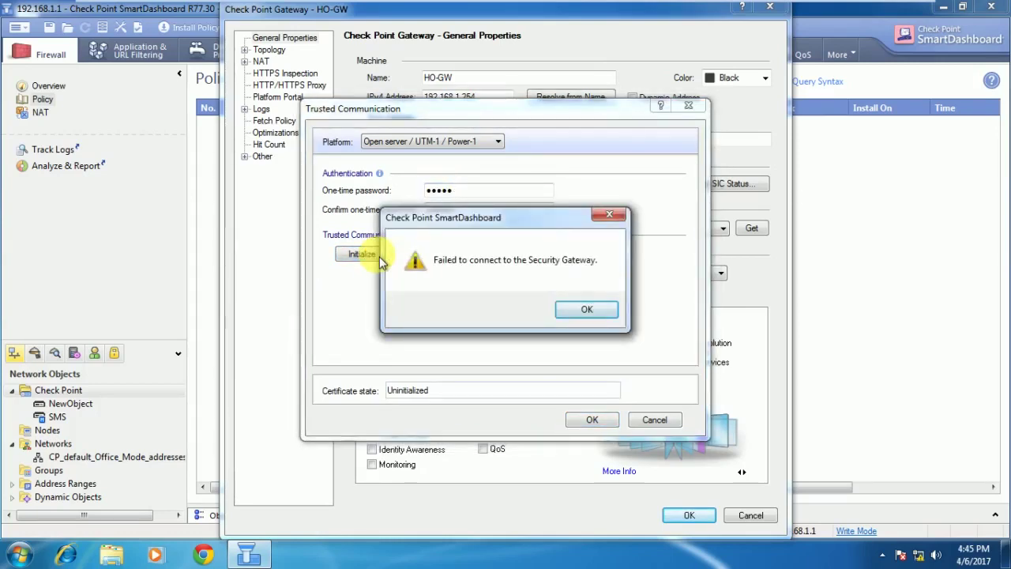
{"action": "left_click", "coordinate": [608, 315]}
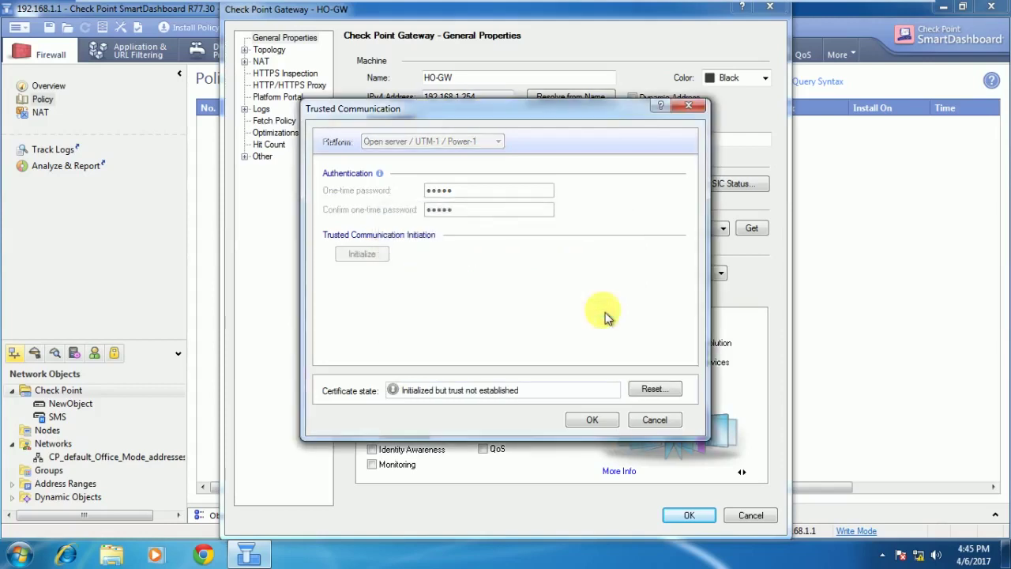
Reset HO-GW's SIC again, then cancel the gateway properties without saving.
{"action": "left_click", "coordinate": [655, 420]}
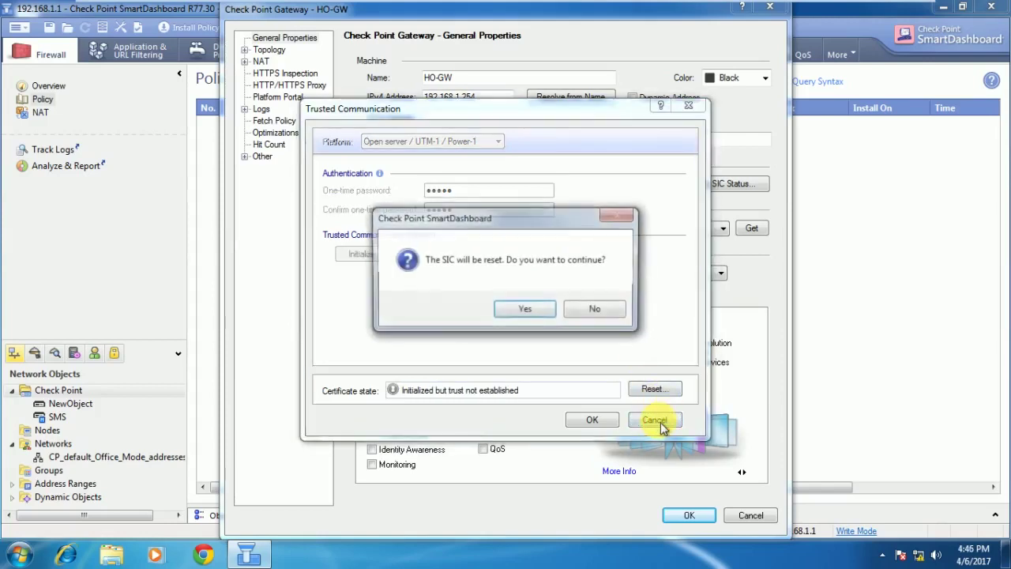
{"action": "left_click", "coordinate": [538, 316]}
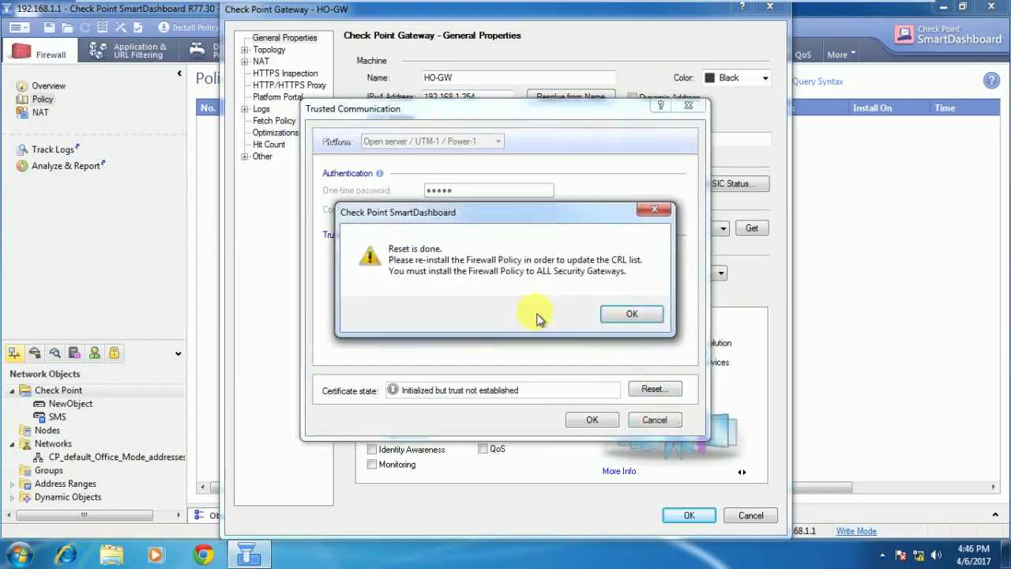
{"action": "left_click", "coordinate": [632, 314]}
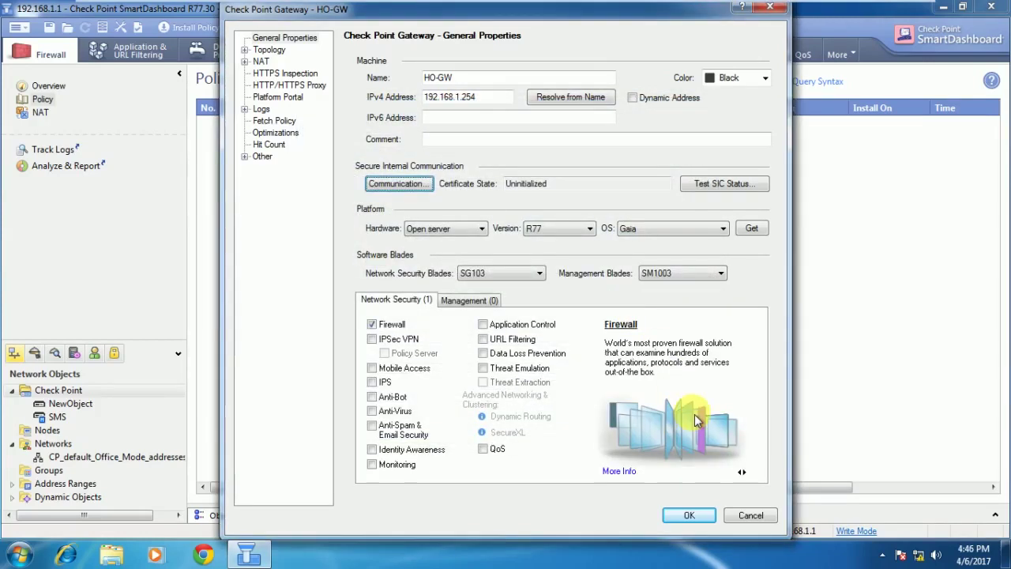
{"action": "left_click", "coordinate": [750, 515]}
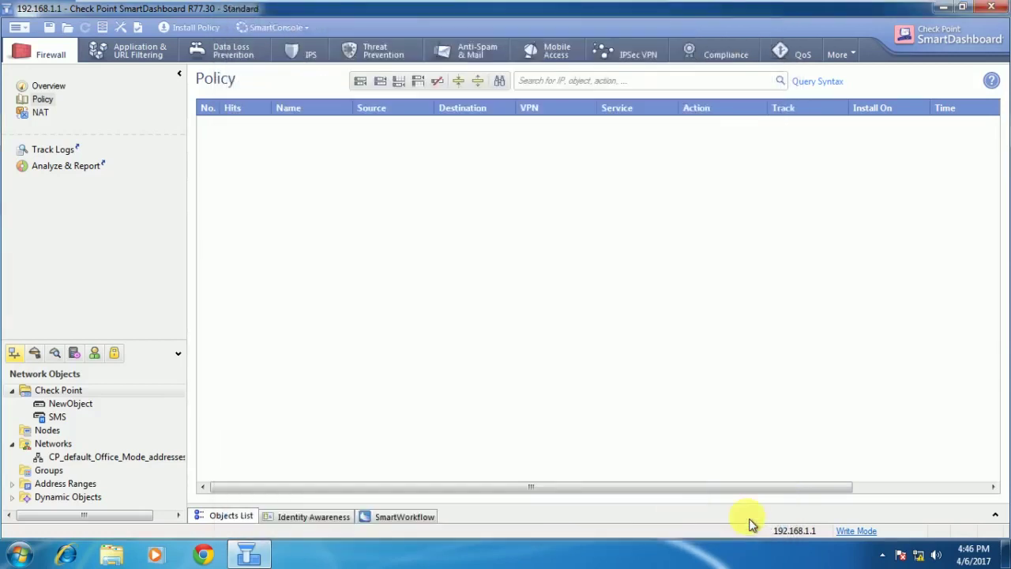
Switch to the SMS virtual machine console and enter the login username.
{"action": "mouse_move", "coordinate": [395, 4]}
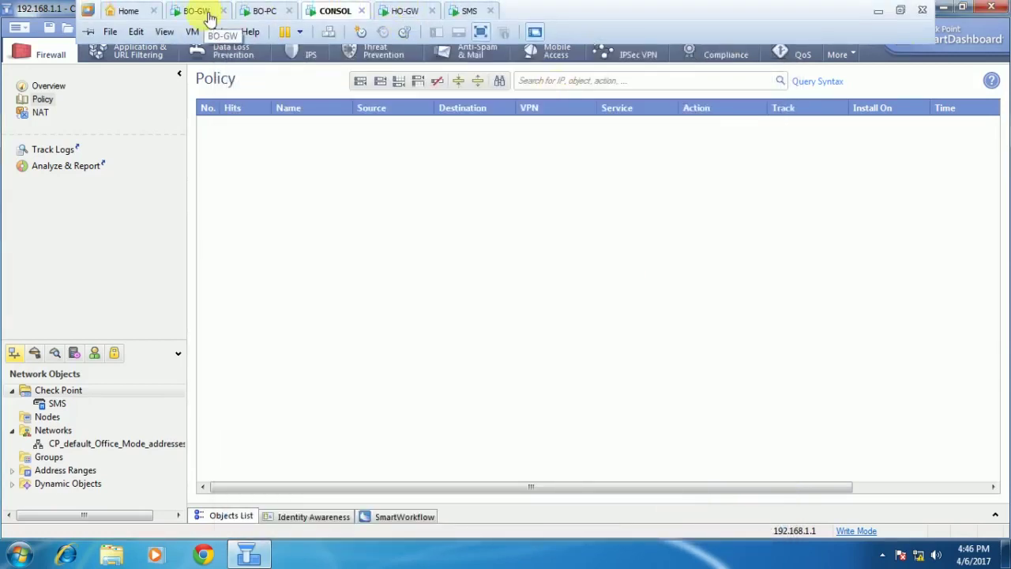
{"action": "left_click", "coordinate": [404, 15]}
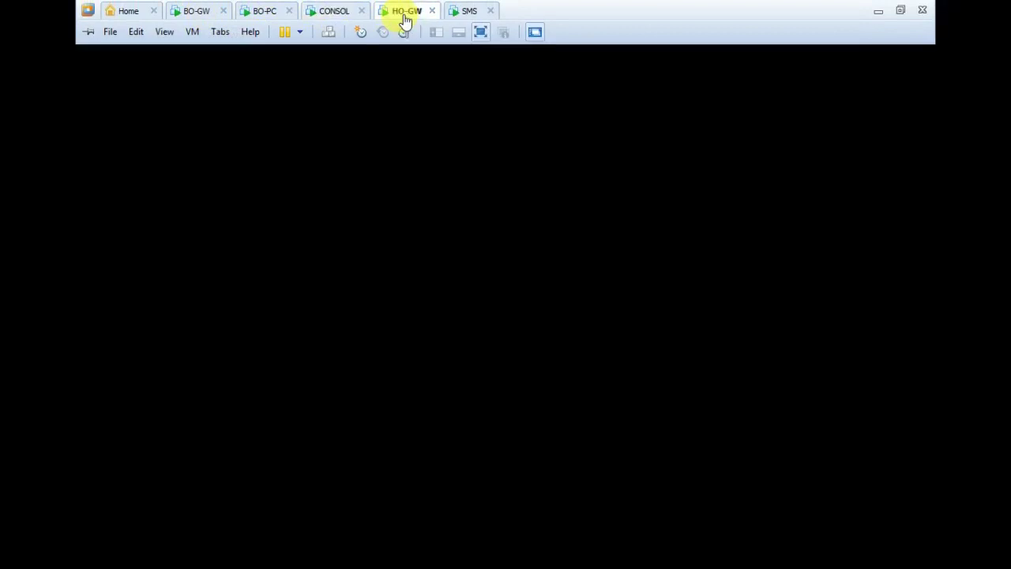
{"action": "left_click", "coordinate": [472, 15]}
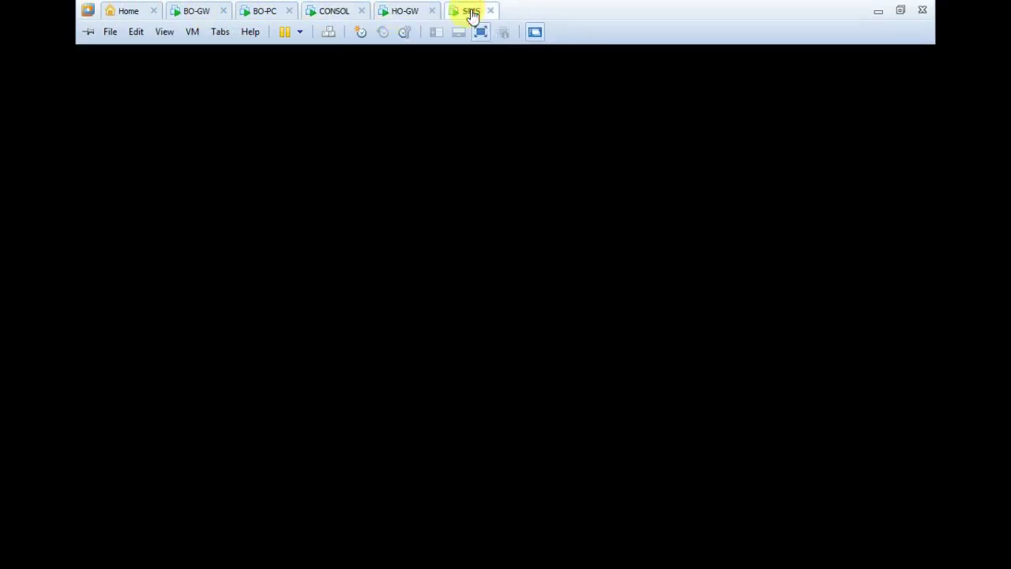
{"action": "left_click", "coordinate": [514, 214]}
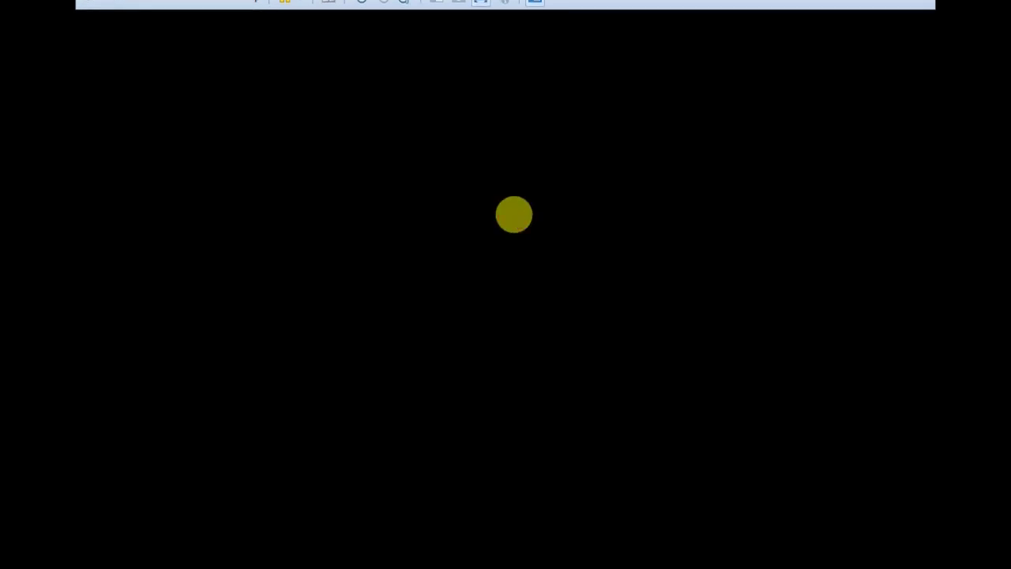
{"action": "type", "text": "admin"}
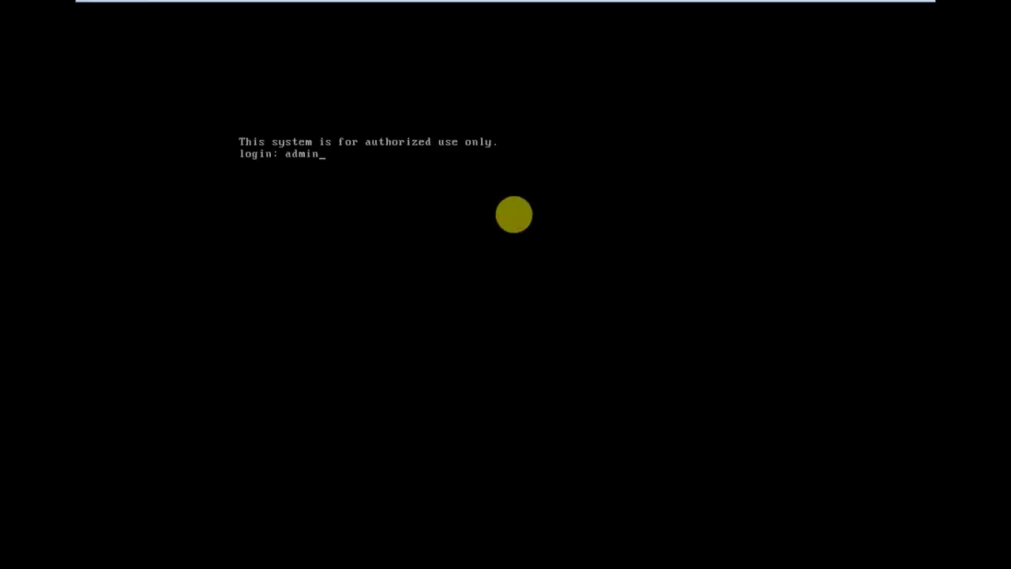
{"action": "key", "text": "Return"}
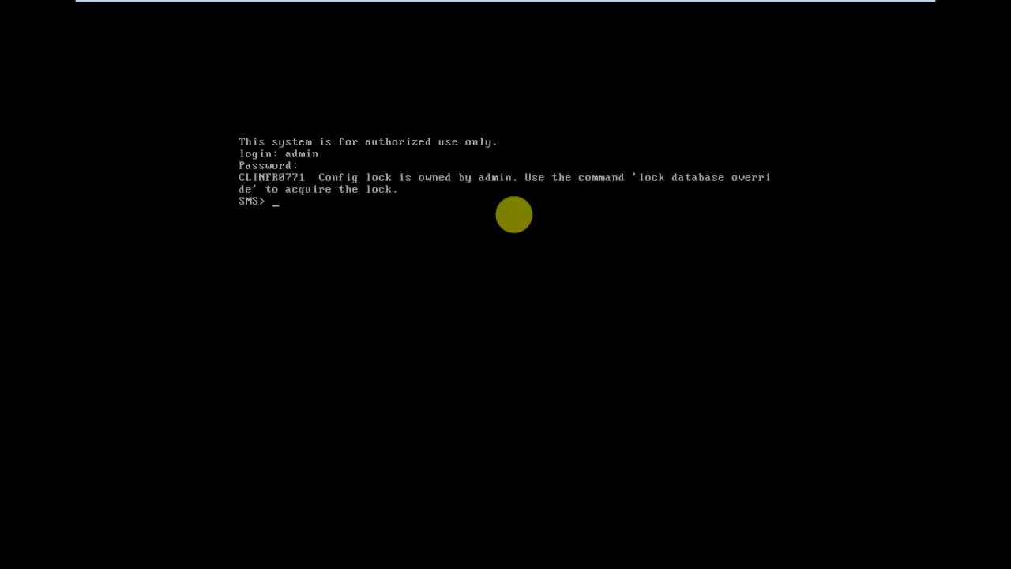
Run cpconfig on SMS and view the Internal CA name, keeping it unchanged.
{"action": "type", "text": "cpconfig"}
{"action": "key", "text": "Return"}
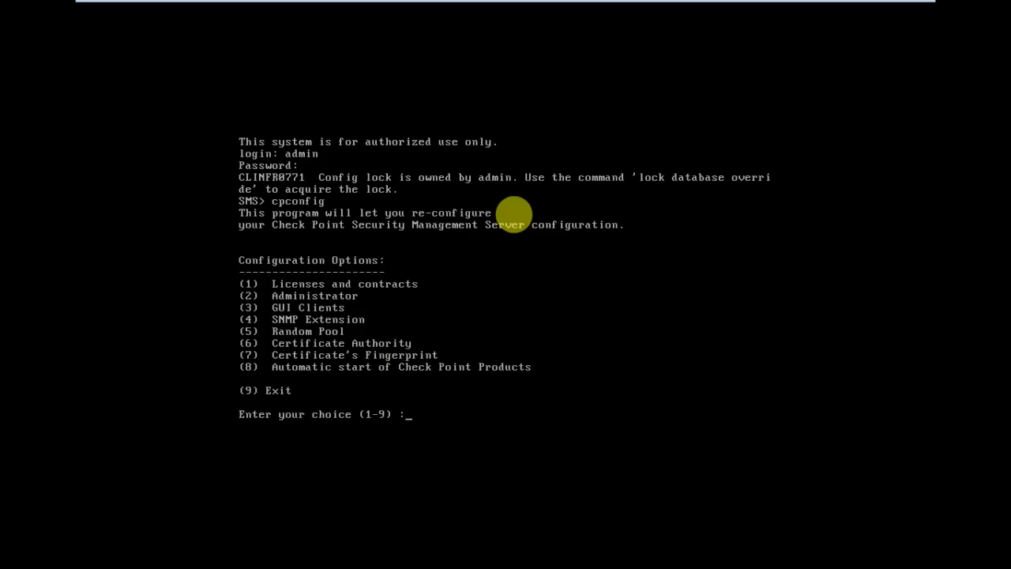
{"action": "type", "text": "6"}
{"action": "key", "text": "Return"}
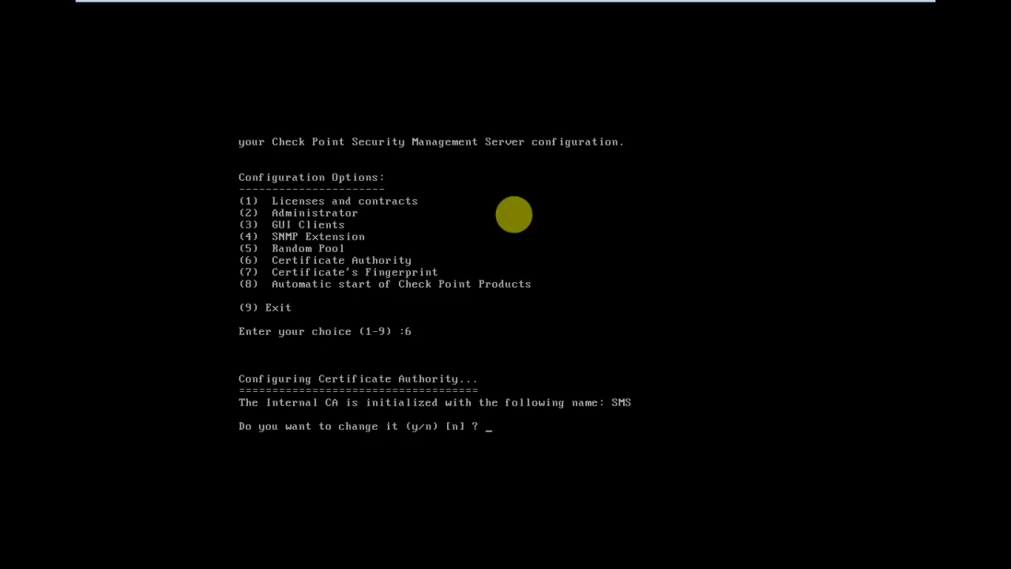
{"action": "type", "text": "n"}
{"action": "key", "text": "Return"}
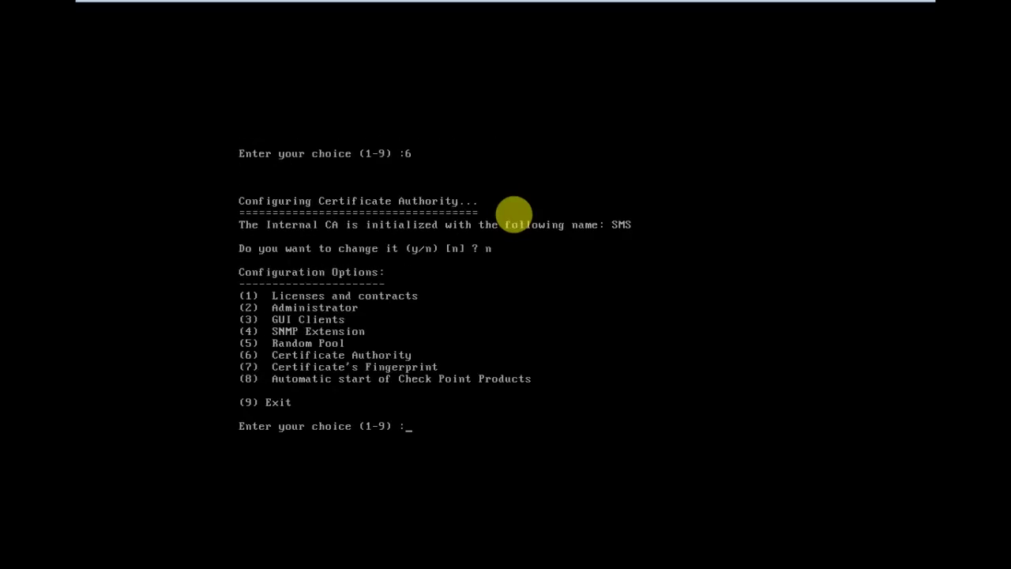
Show the SMS certificate fingerprint without saving it, then switch to the HO-GW console.
{"action": "type", "text": "7"}
{"action": "key", "text": "Return"}
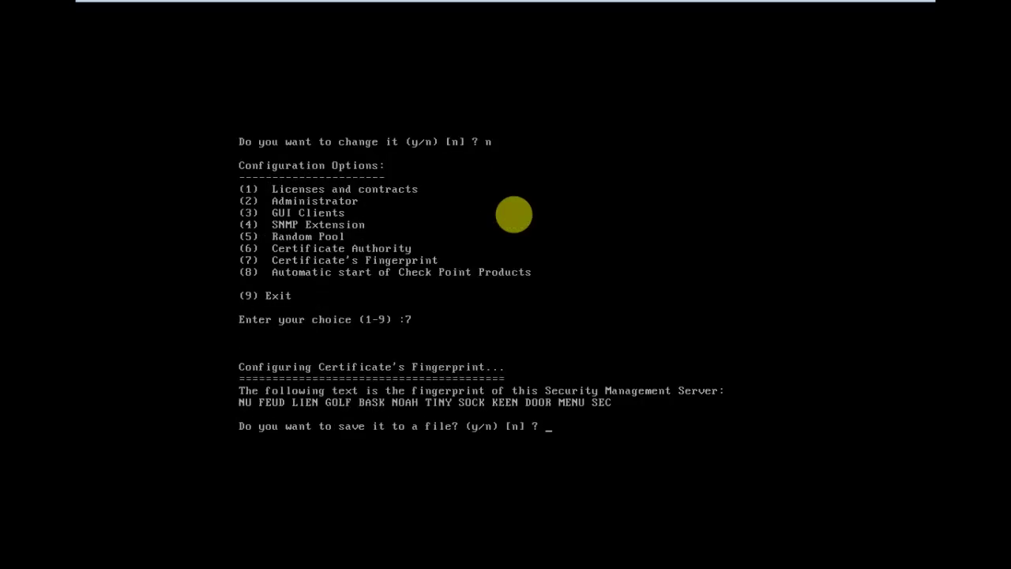
{"action": "type", "text": "n"}
{"action": "key", "text": "Return"}
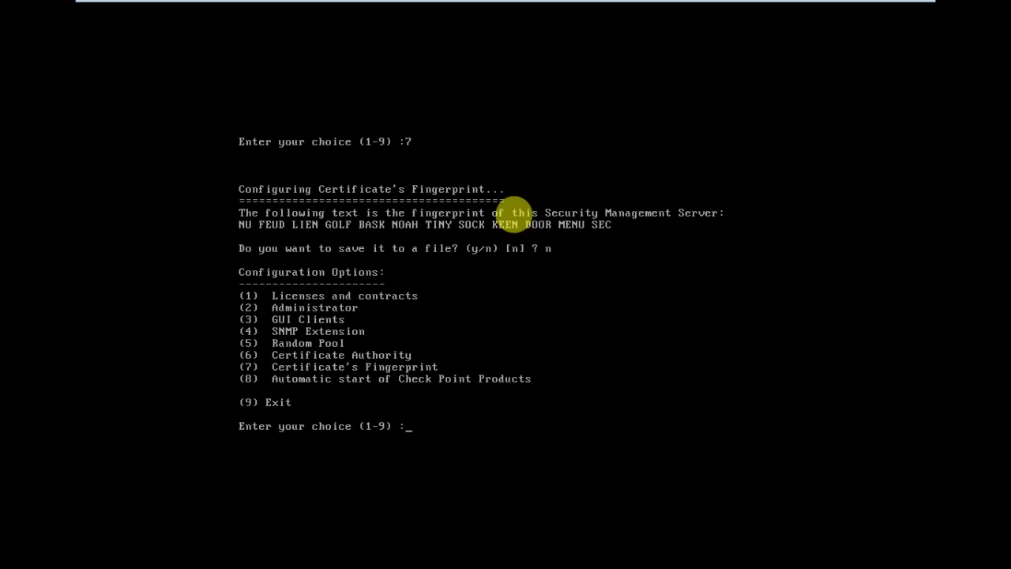
{"action": "mouse_move", "coordinate": [401, 5]}
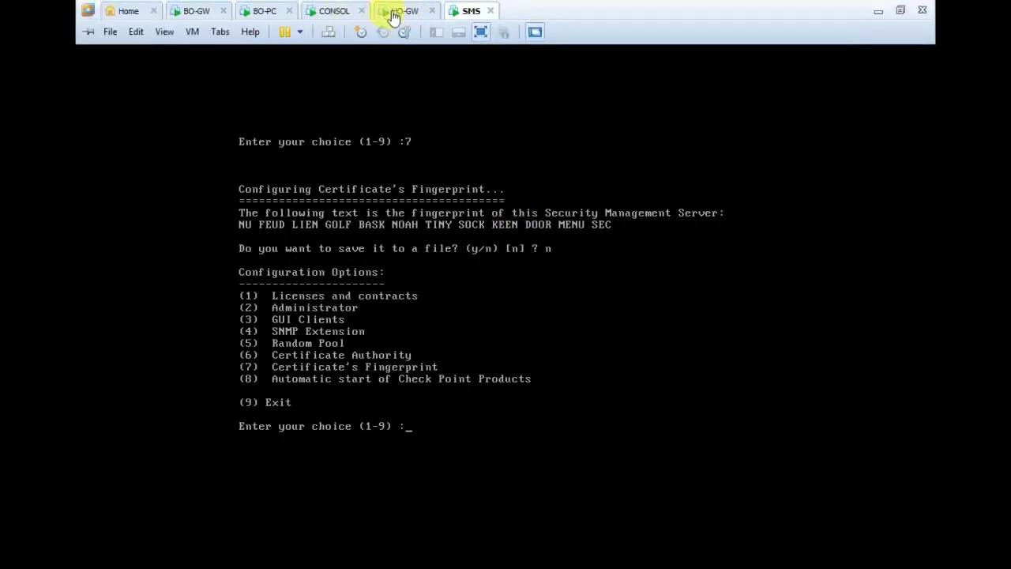
{"action": "left_click", "coordinate": [395, 14]}
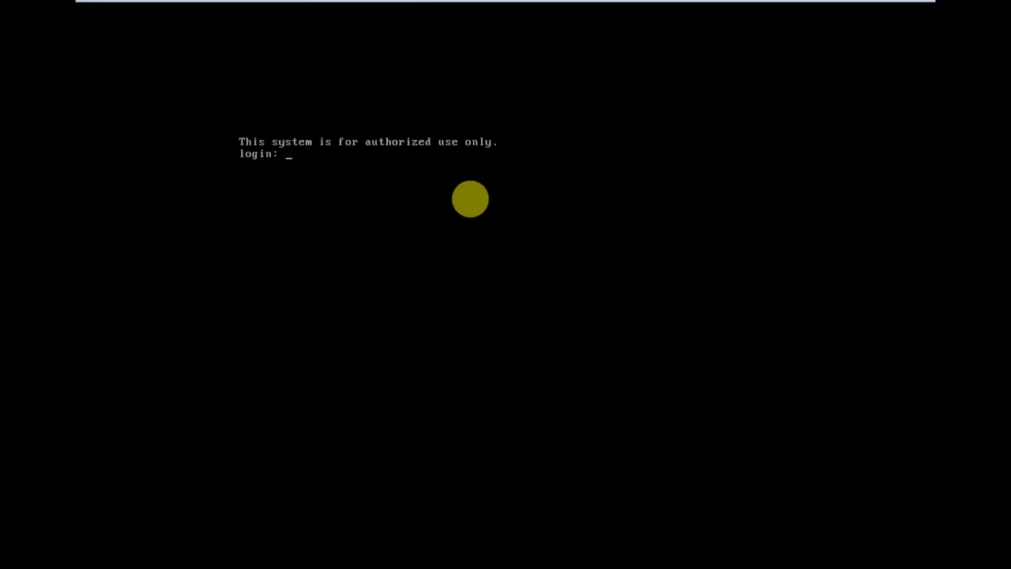
Log in to the HO-GW console after two retries and run cpconfig.
{"action": "type", "text": "admin"}
{"action": "key", "text": "Return"}
{"action": "type", "text": "admin"}
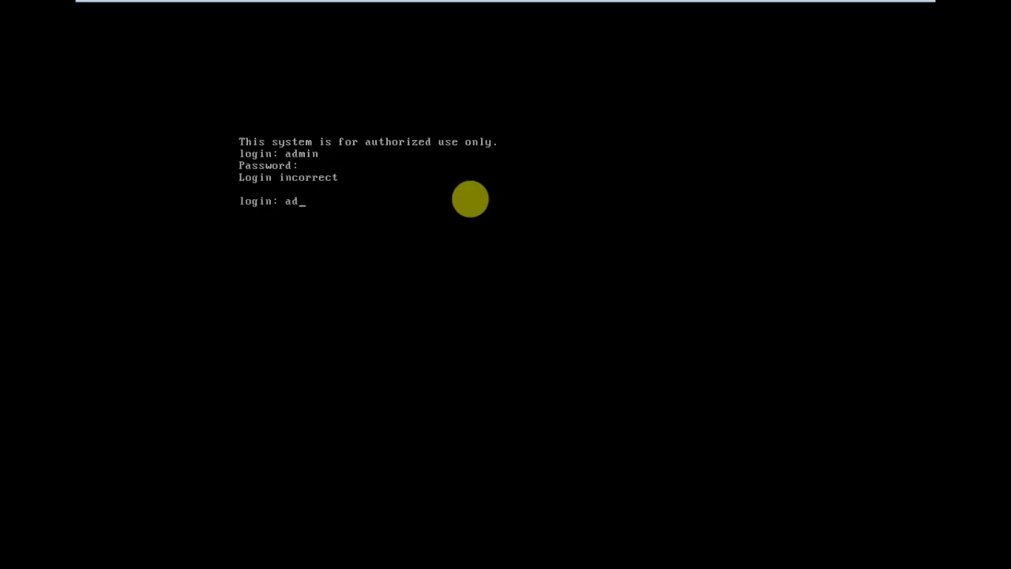
{"action": "key", "text": "Return"}
{"action": "type", "text": "admin"}
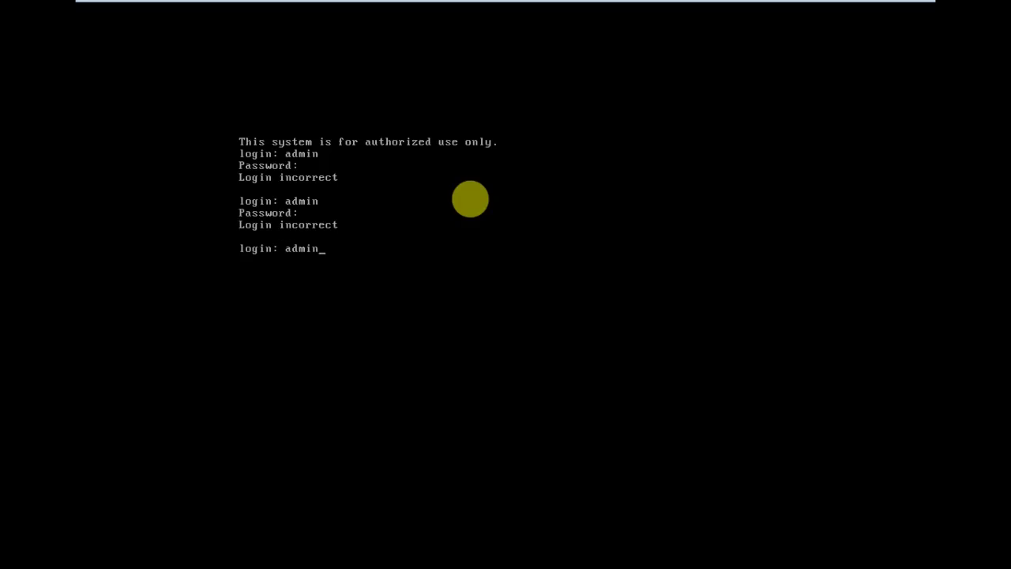
{"action": "key", "text": "Return"}
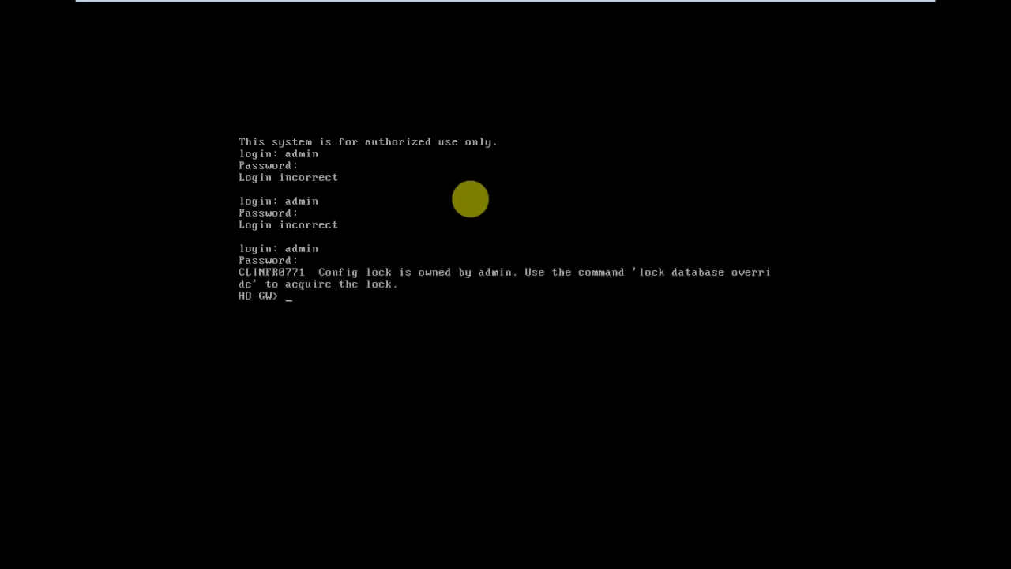
{"action": "type", "text": "cpconfig"}
{"action": "key", "text": "Return"}
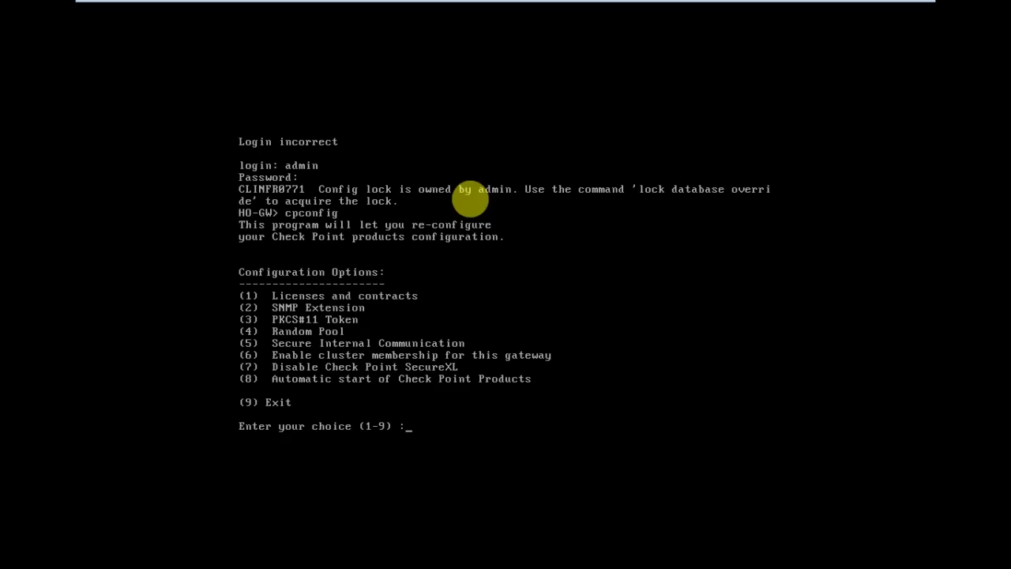
Re-initialize HO-GW's Secure Internal Communication with a new activation key, then exit cpconfig with option 9.
{"action": "type", "text": "5"}
{"action": "key", "text": "Return"}
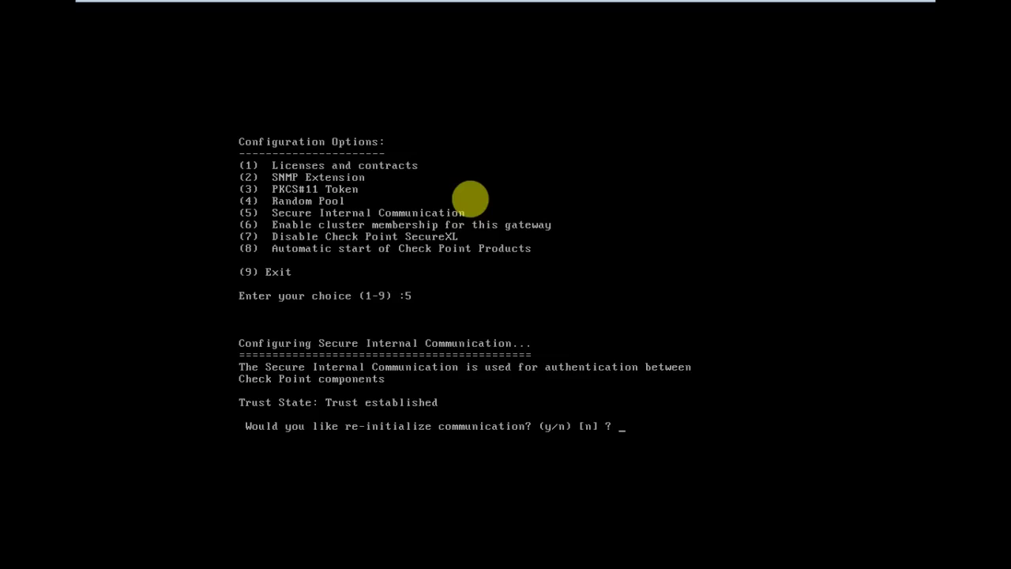
{"action": "type", "text": "y"}
{"action": "key", "text": "Return"}
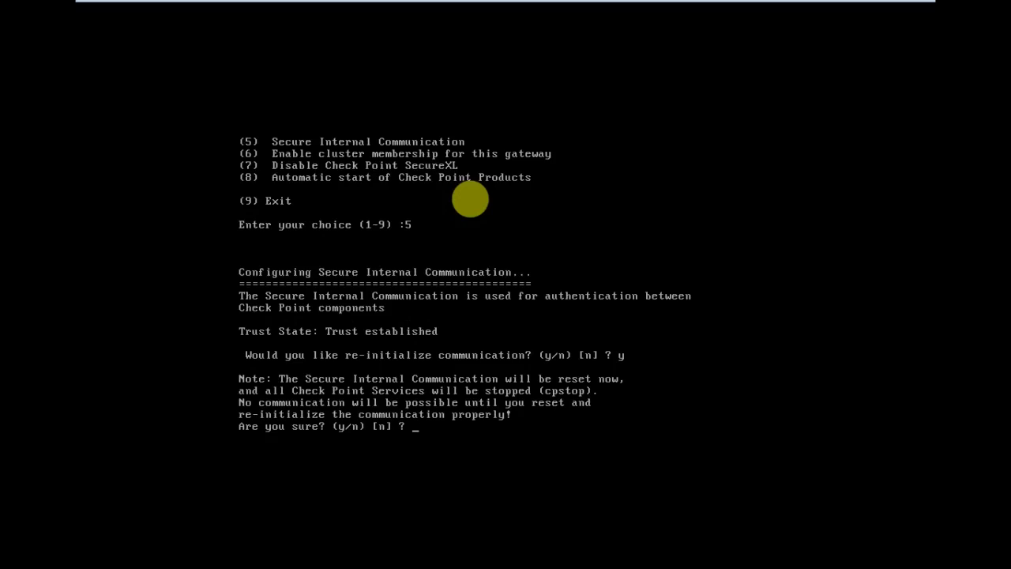
{"action": "type", "text": "y"}
{"action": "key", "text": "Return"}
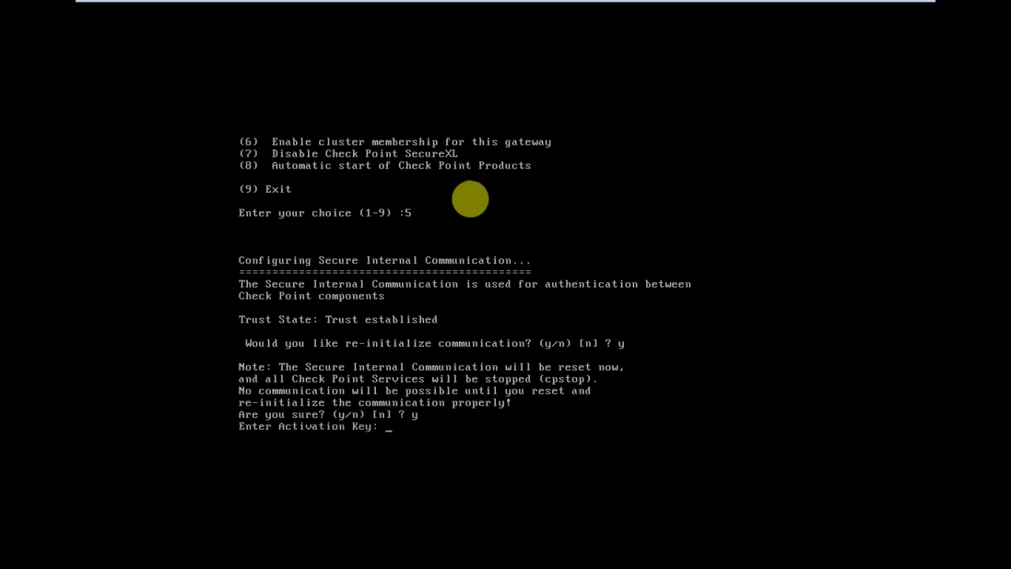
{"action": "key", "text": "Return"}
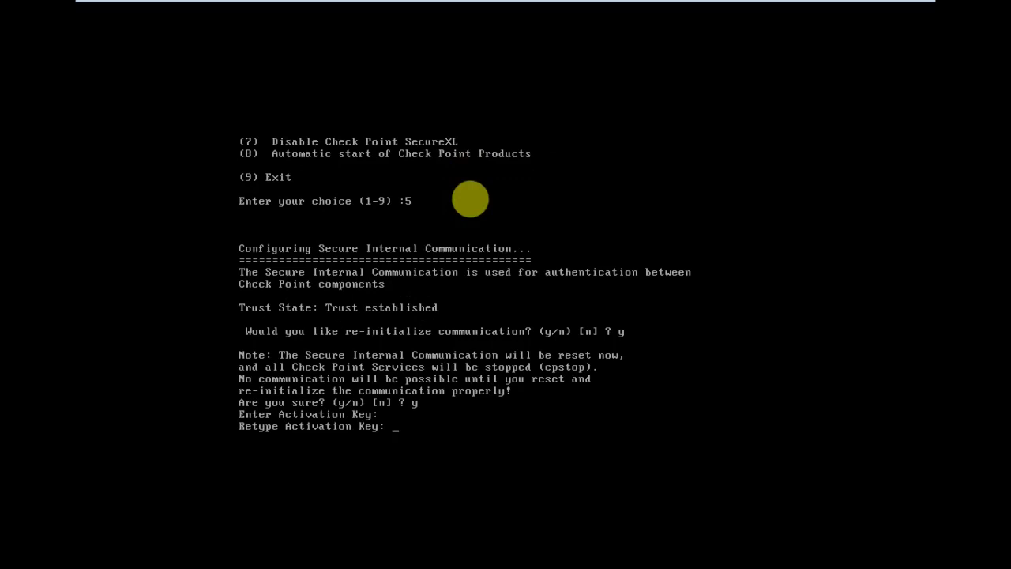
{"action": "key", "text": "Return"}
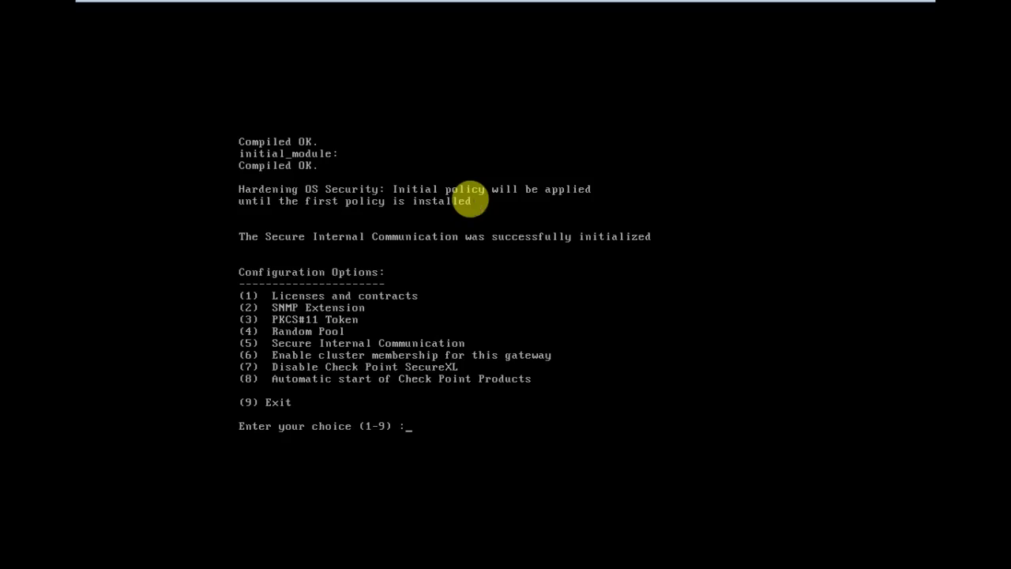
{"action": "type", "text": "9"}
{"action": "key", "text": "Return"}
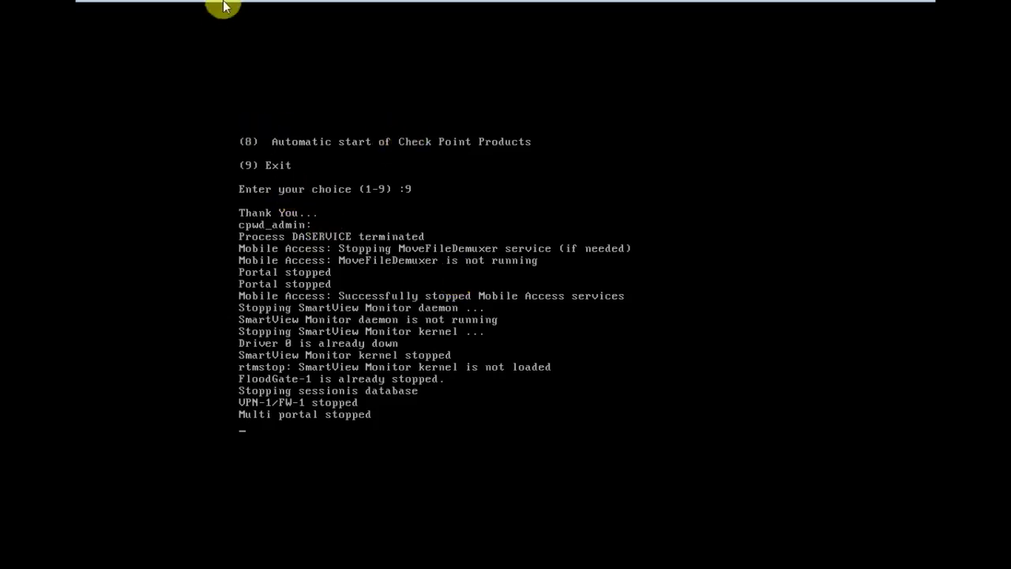
Accept HO-GW's trust, dismiss topology results, enable the IPSec VPN blade, and save HO-GW.
{"action": "mouse_move", "coordinate": [511, 6]}
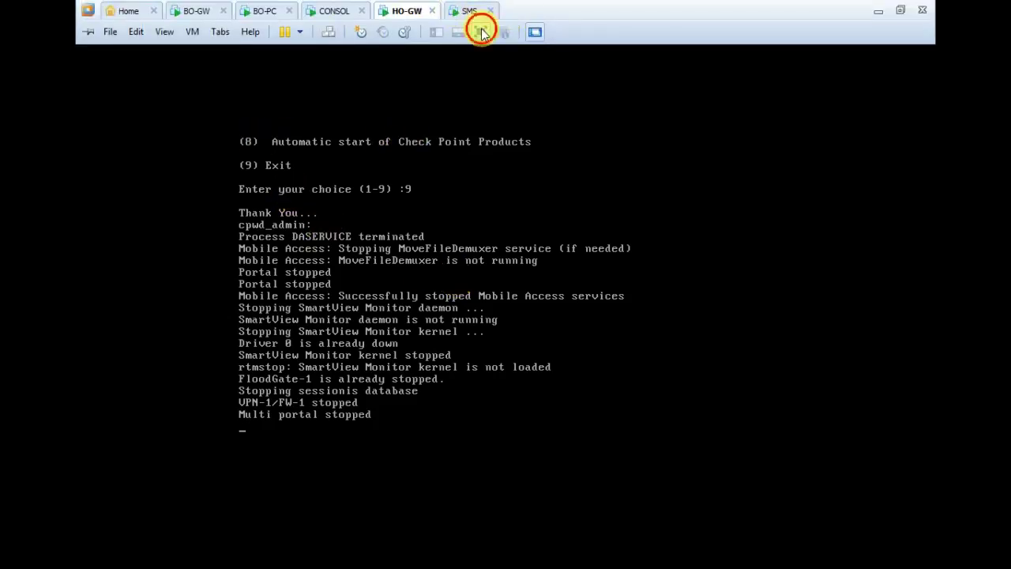
{"action": "left_click", "coordinate": [481, 32]}
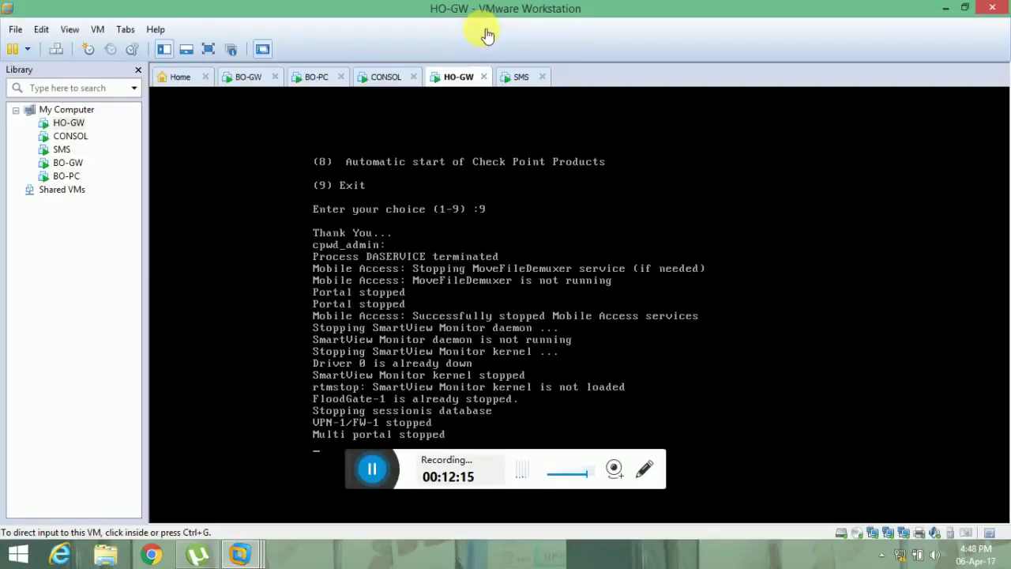
{"action": "left_click", "coordinate": [363, 473]}
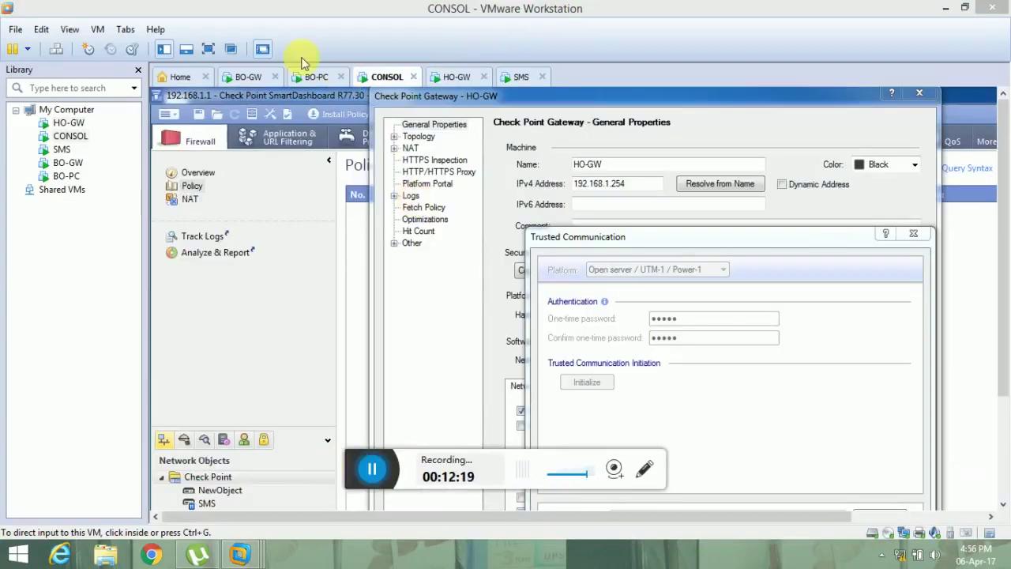
{"action": "left_click", "coordinate": [207, 54]}
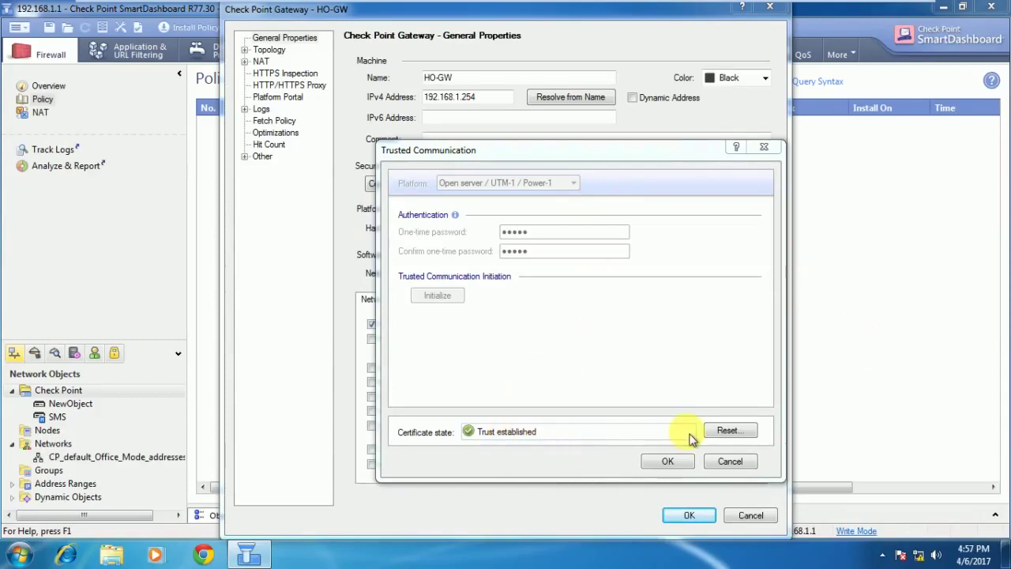
{"action": "left_click", "coordinate": [673, 462]}
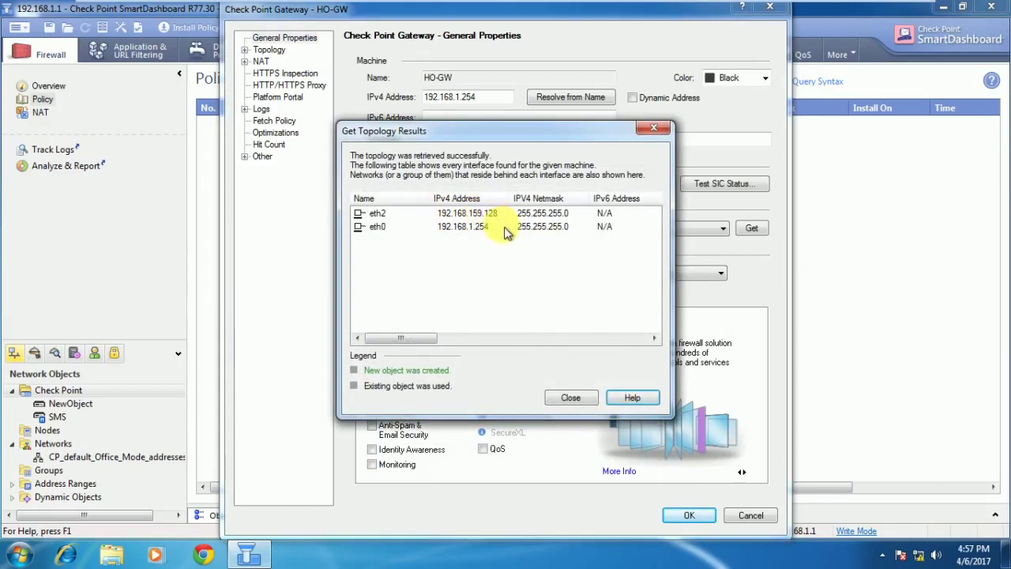
{"action": "left_click", "coordinate": [576, 399]}
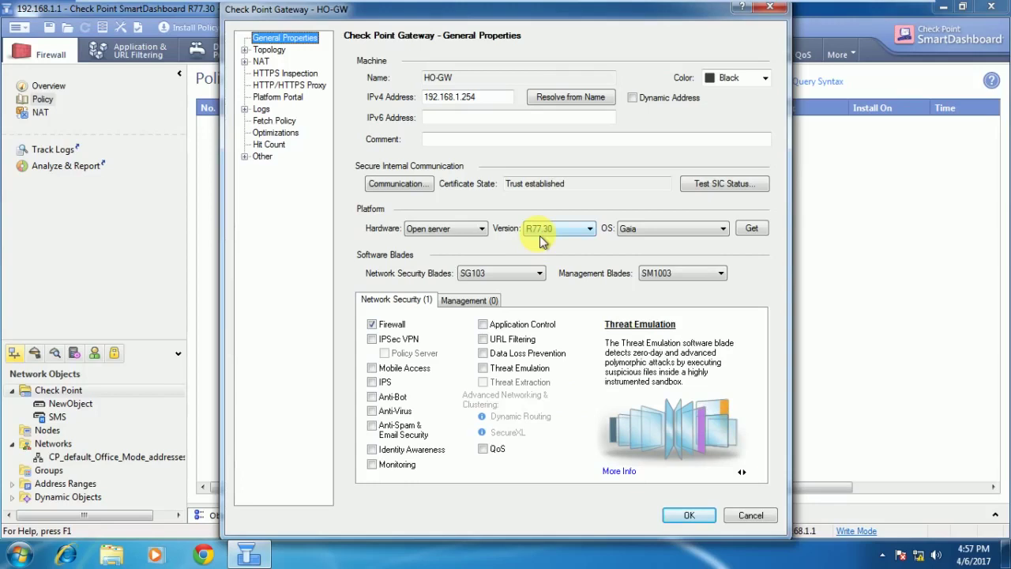
{"action": "left_click", "coordinate": [379, 342]}
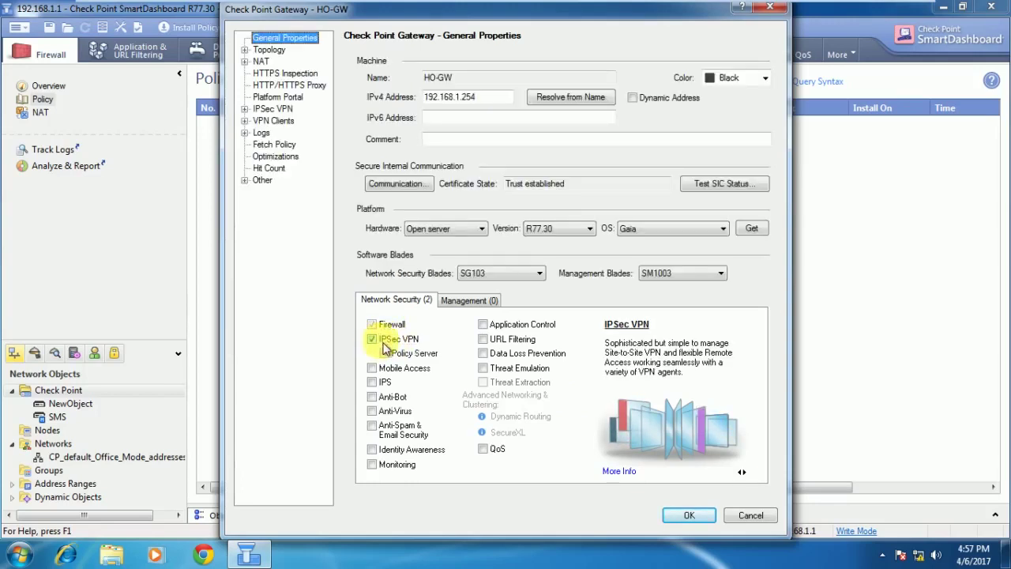
{"action": "left_click", "coordinate": [693, 518]}
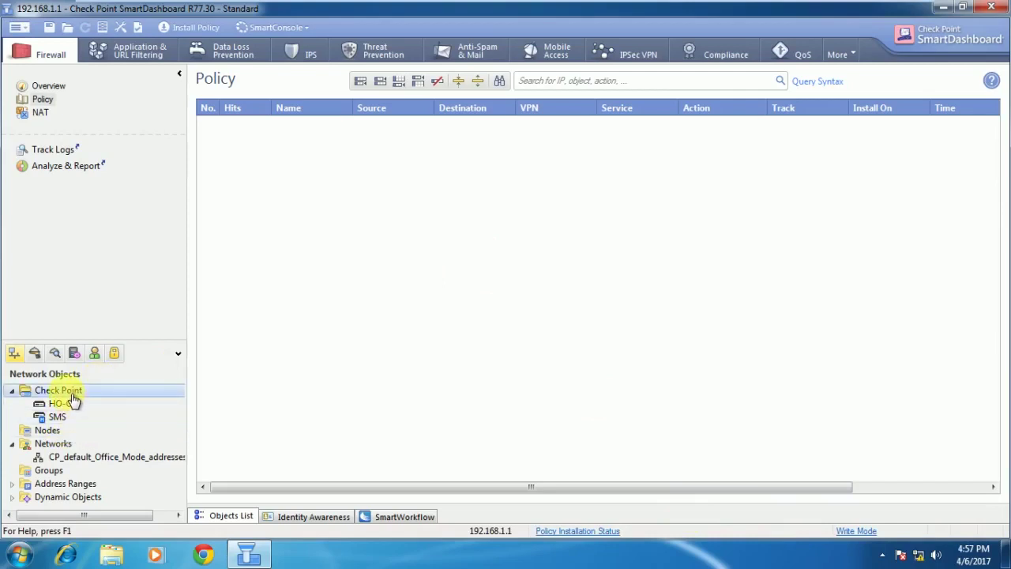
Create a classic-mode security gateway named BO-GW with IPv4 address 192.168.159.133.
{"action": "right_click", "coordinate": [71, 395]}
{"action": "mouse_move", "coordinate": [106, 405]}
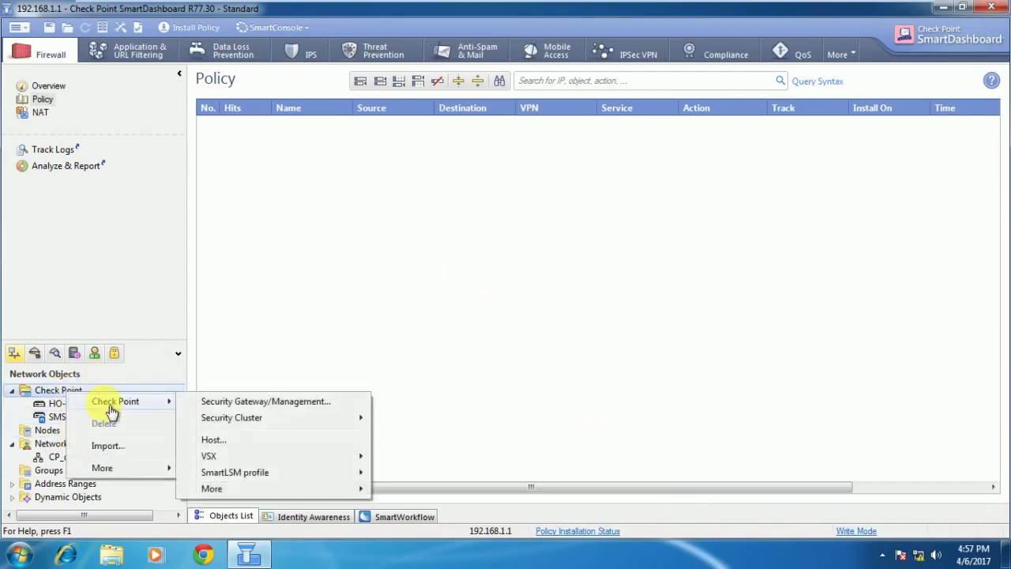
{"action": "left_click", "coordinate": [239, 403]}
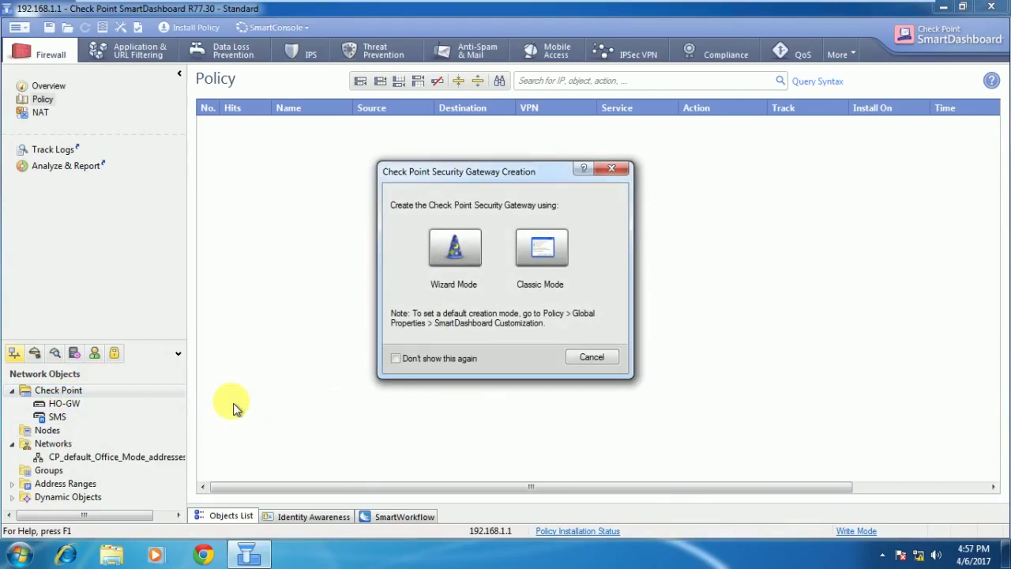
{"action": "left_click", "coordinate": [548, 248]}
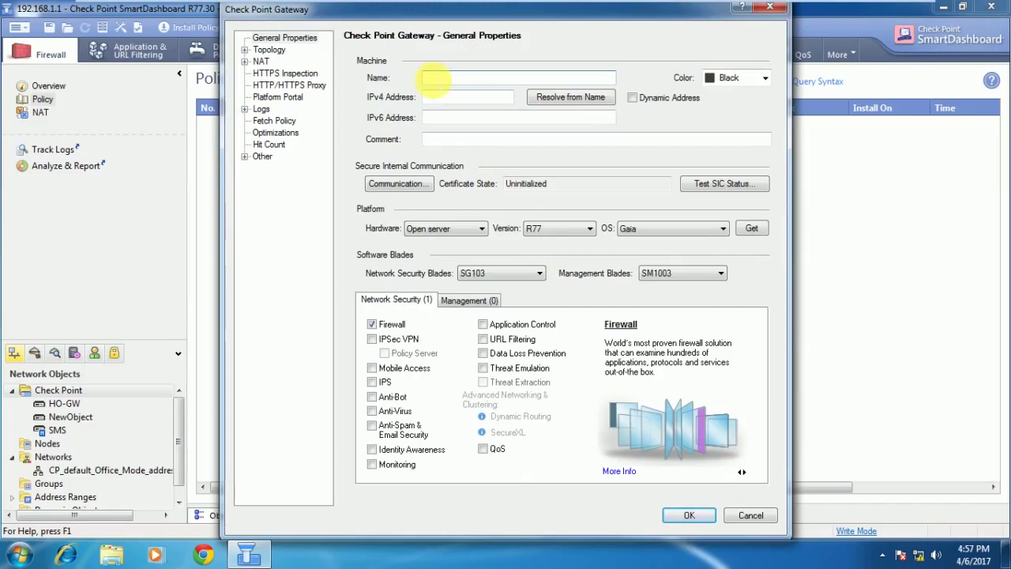
{"action": "type", "text": "BO-GW"}
{"action": "key", "text": "Tab"}
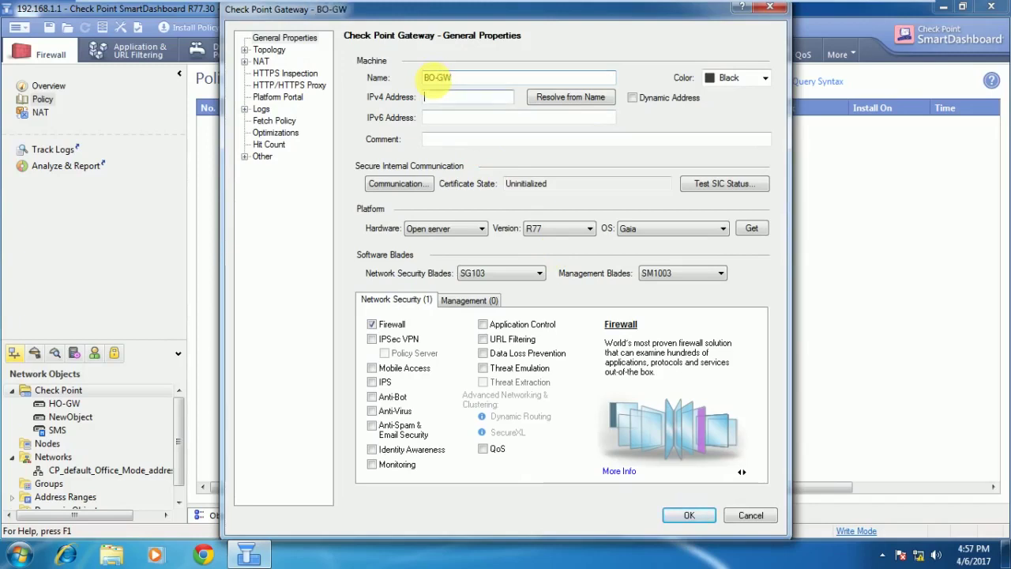
{"action": "type", "text": "192.168"}
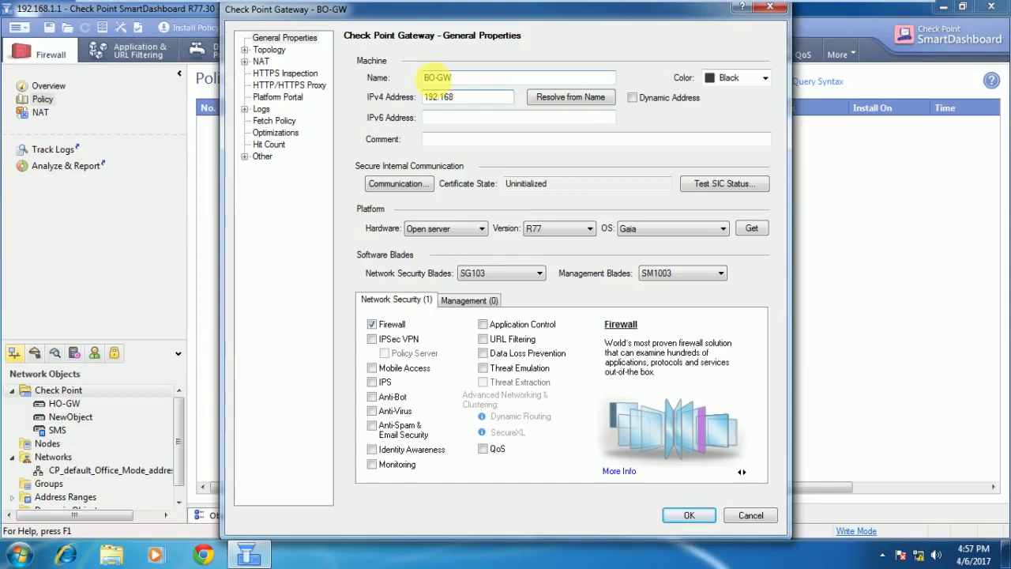
{"action": "type", "text": ".159.133"}
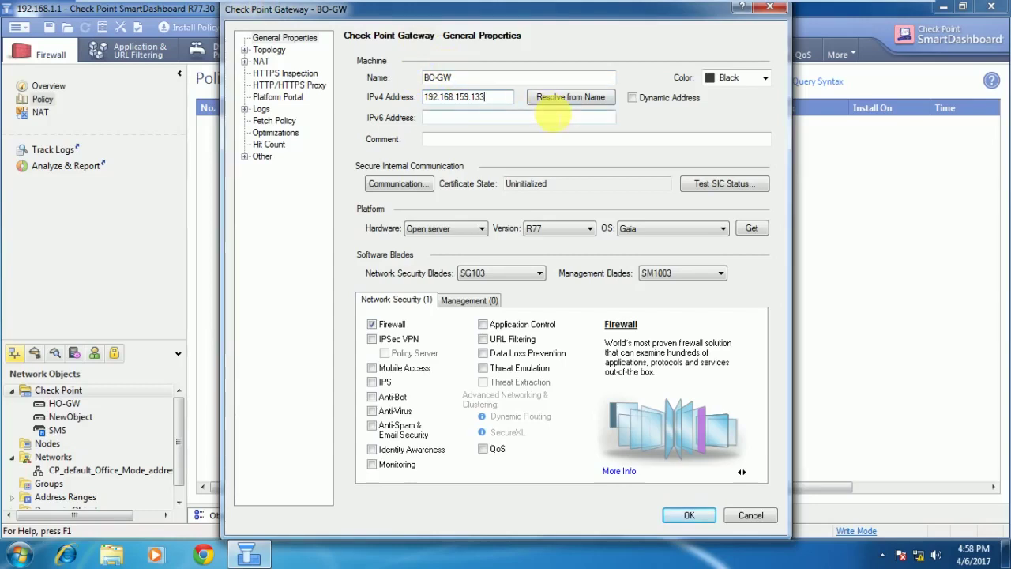
Enter and confirm BO-GW's one-time password and initialize trust, which fails to connect.
{"action": "left_click", "coordinate": [405, 185]}
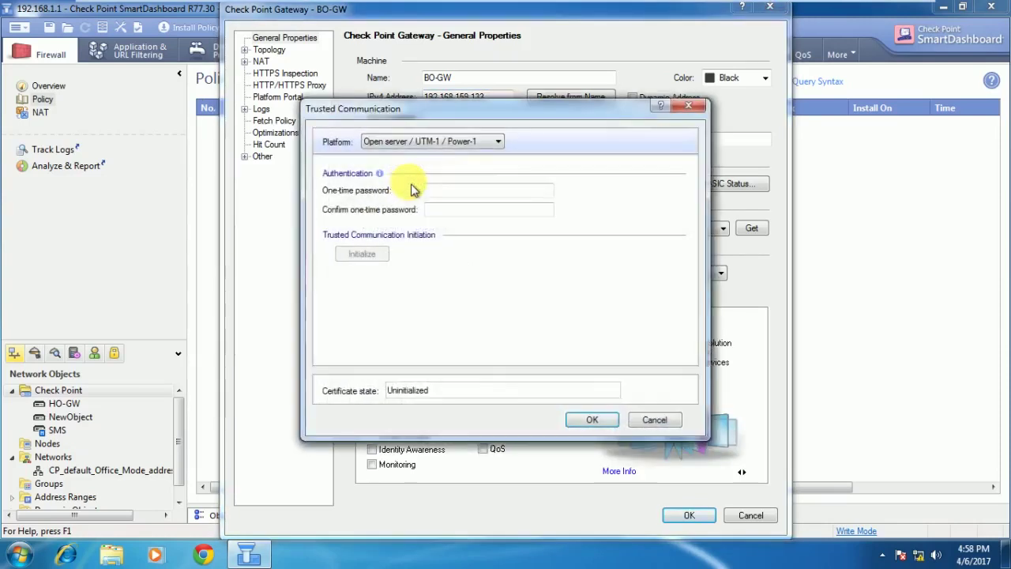
{"action": "type", "text": "•••••"}
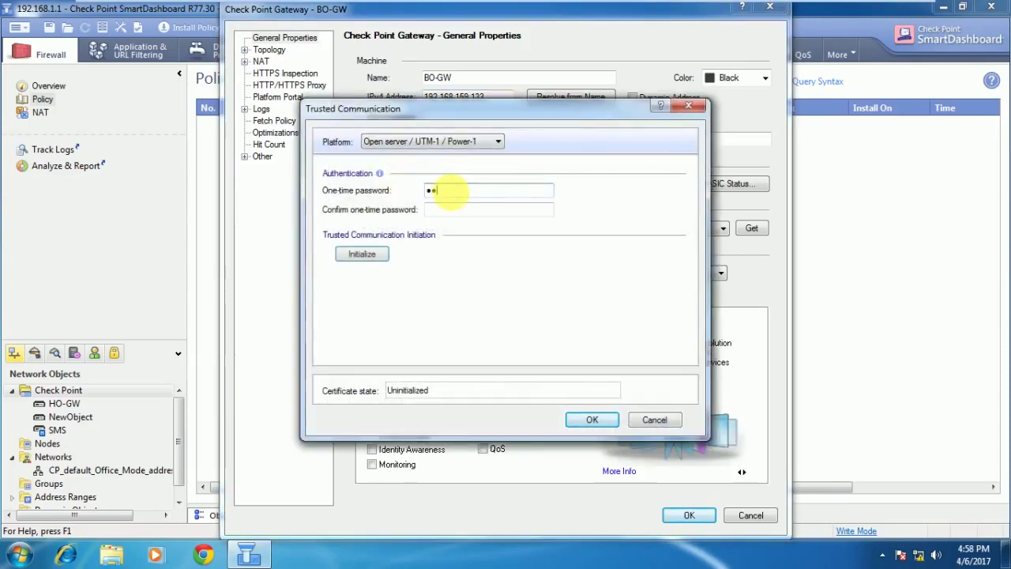
{"action": "key", "text": "Tab"}
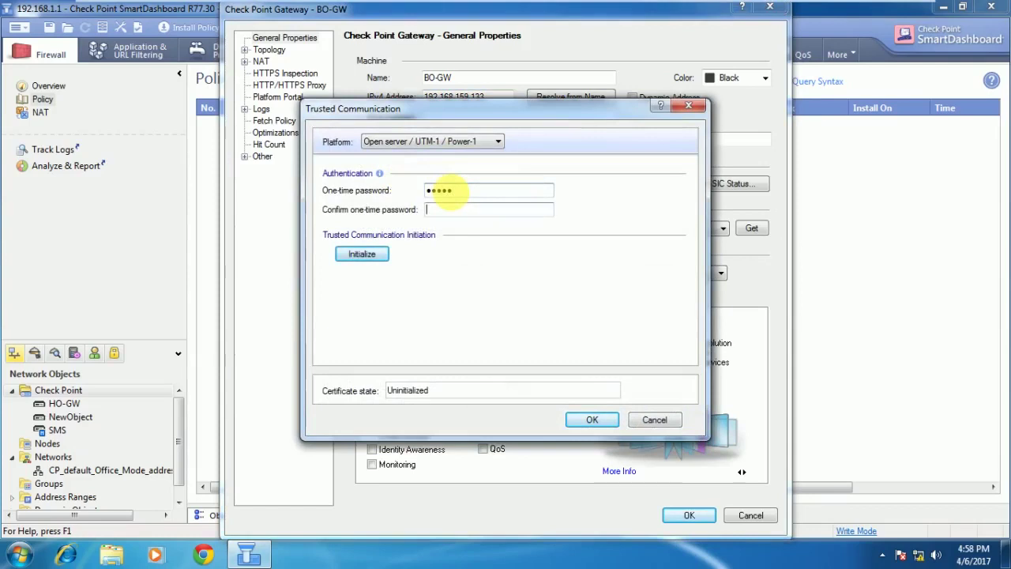
{"action": "type", "text": "•••••"}
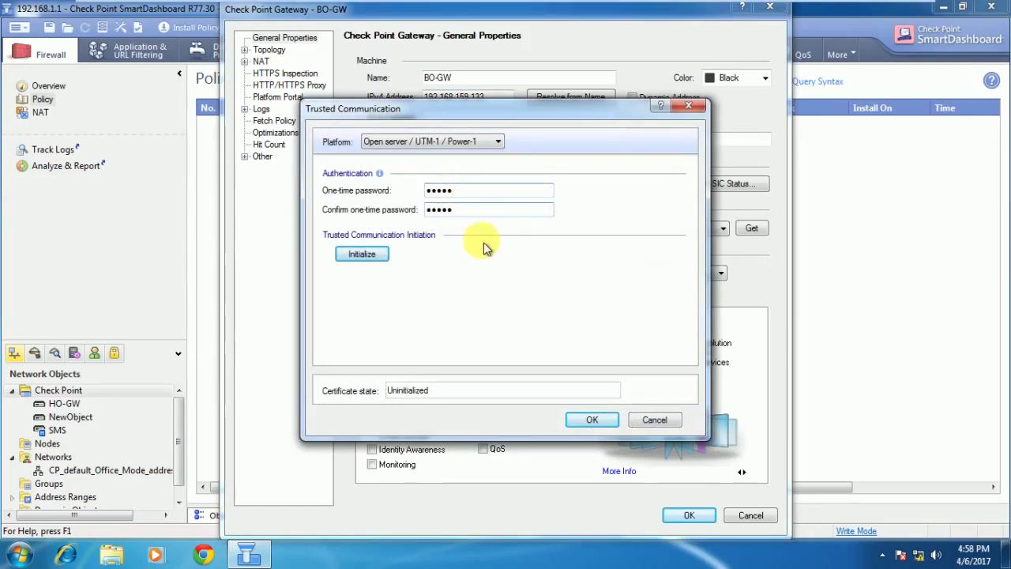
{"action": "left_click", "coordinate": [360, 255]}
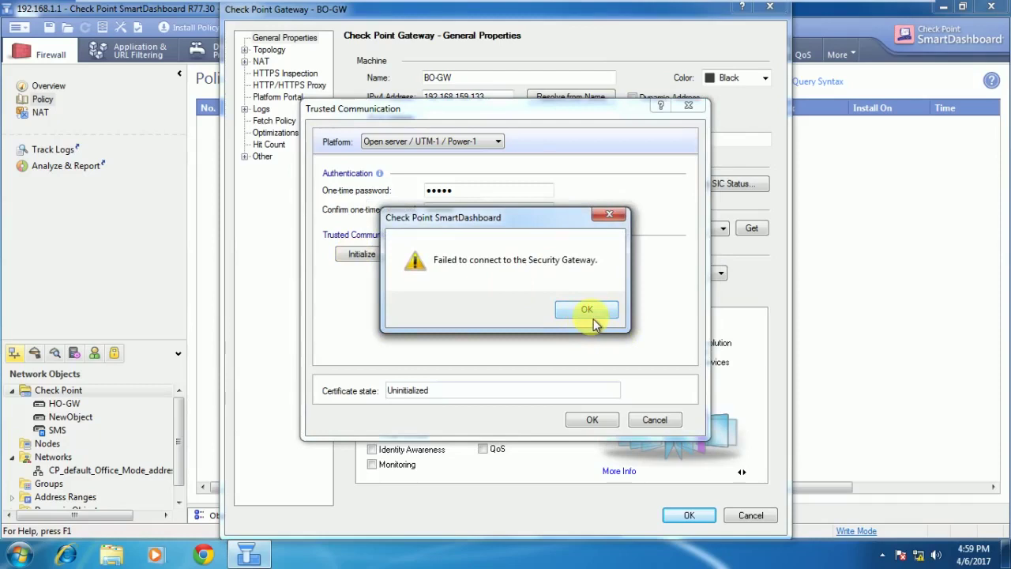
Dismiss the error, reset BO-GW's trust, and retry initialization.
{"action": "left_click", "coordinate": [593, 318]}
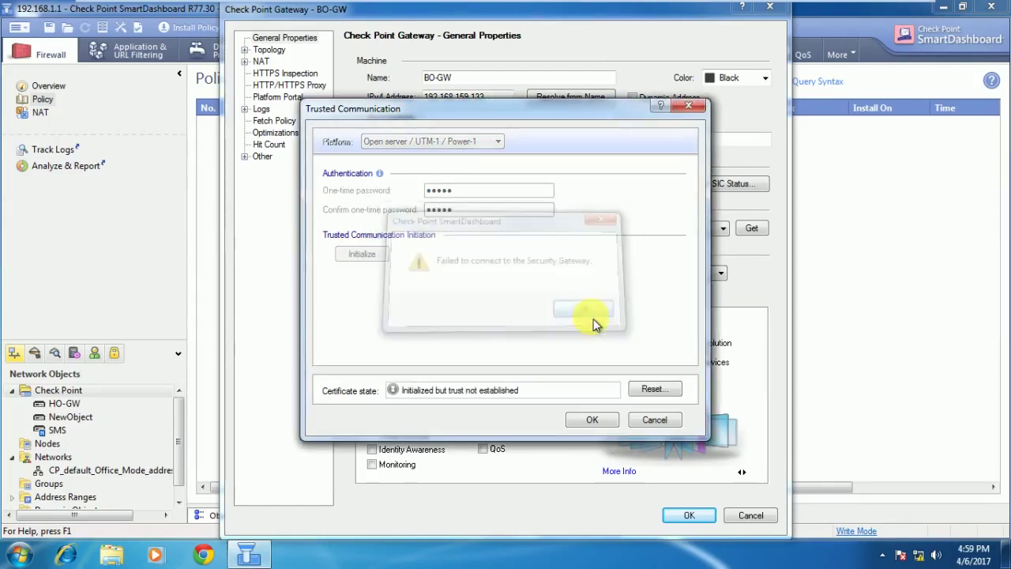
{"action": "left_click", "coordinate": [652, 388]}
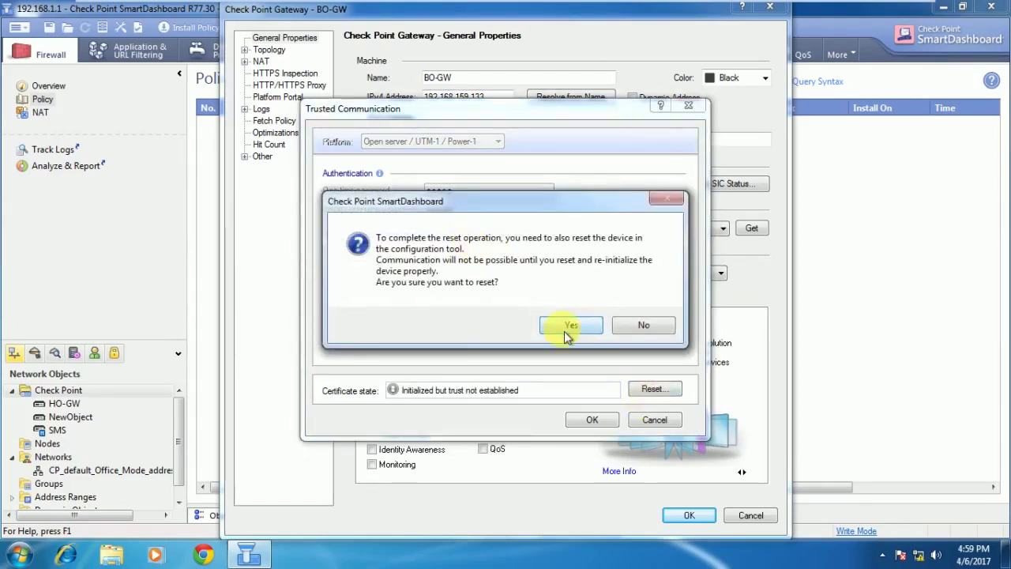
{"action": "left_click", "coordinate": [565, 330]}
{"action": "left_click", "coordinate": [616, 322]}
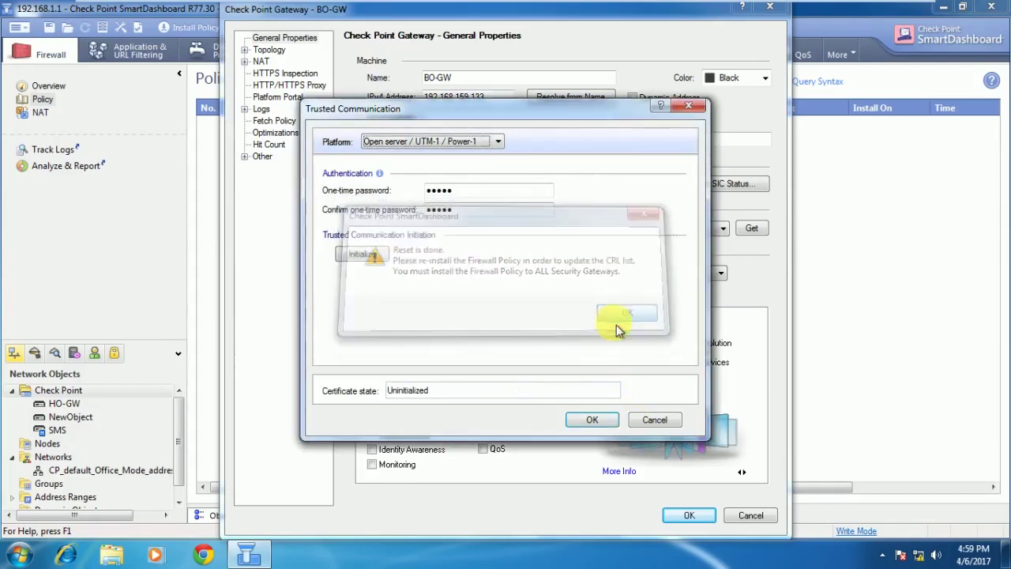
{"action": "left_click", "coordinate": [386, 255]}
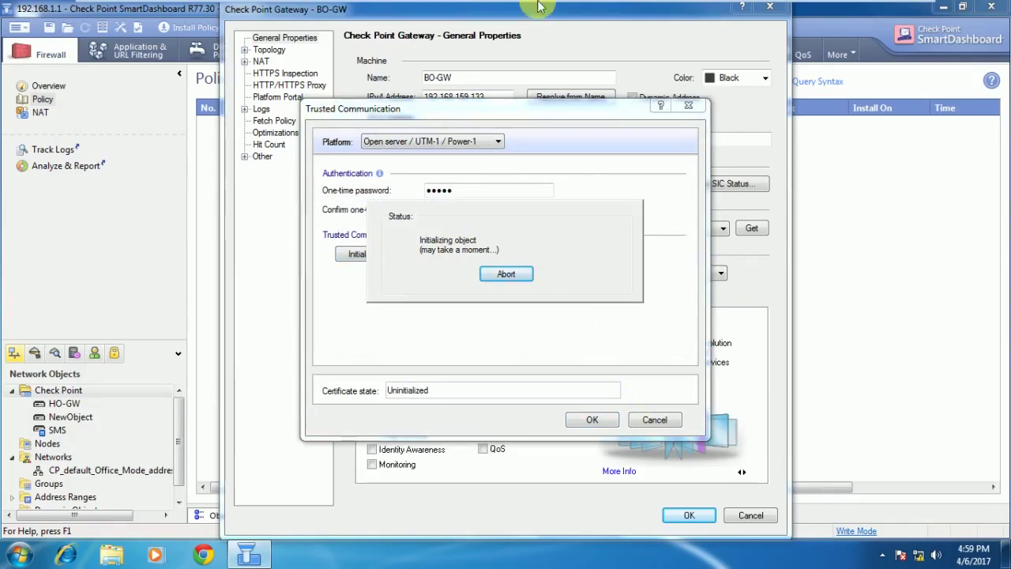
{"action": "mouse_move", "coordinate": [537, 10]}
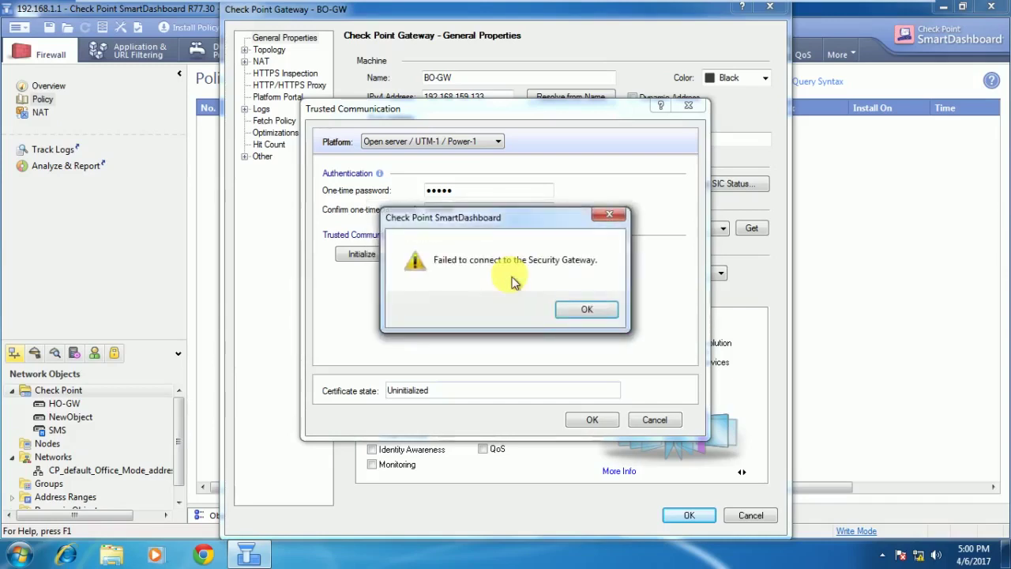
Dismiss the second failure, reset the trust again, and close BO-GW without saving.
{"action": "left_click", "coordinate": [587, 309]}
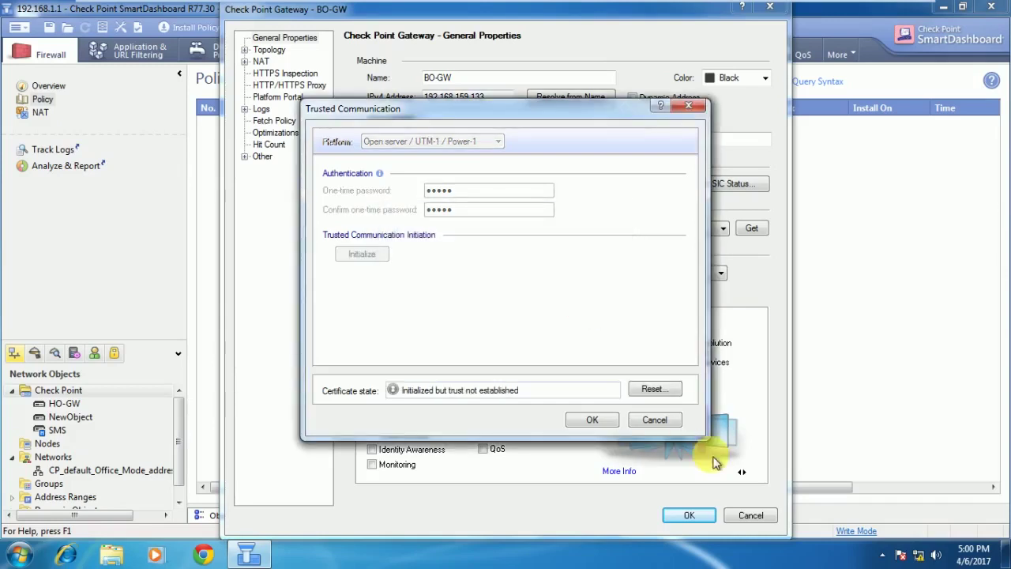
{"action": "left_click", "coordinate": [663, 427]}
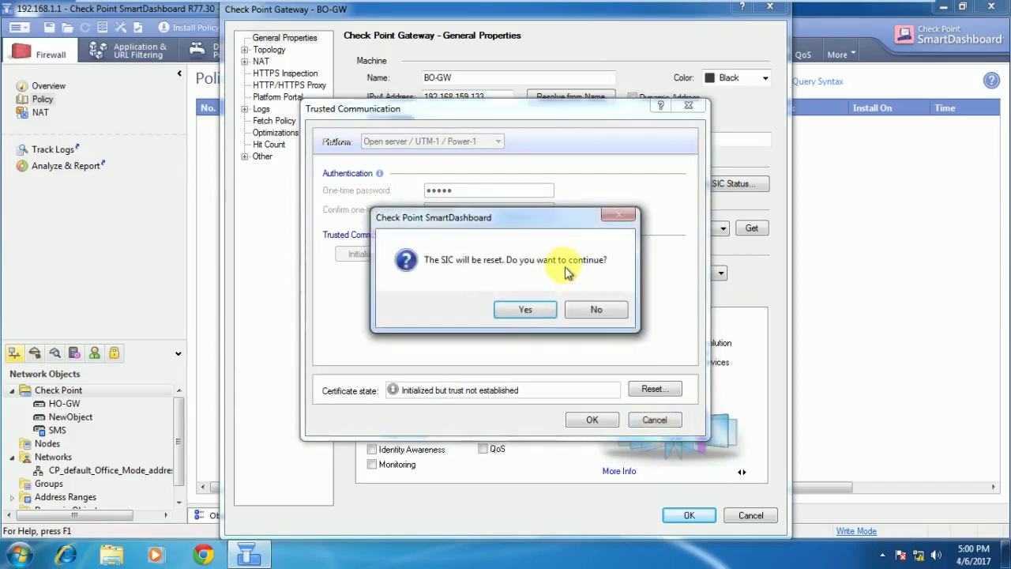
{"action": "left_click", "coordinate": [599, 312]}
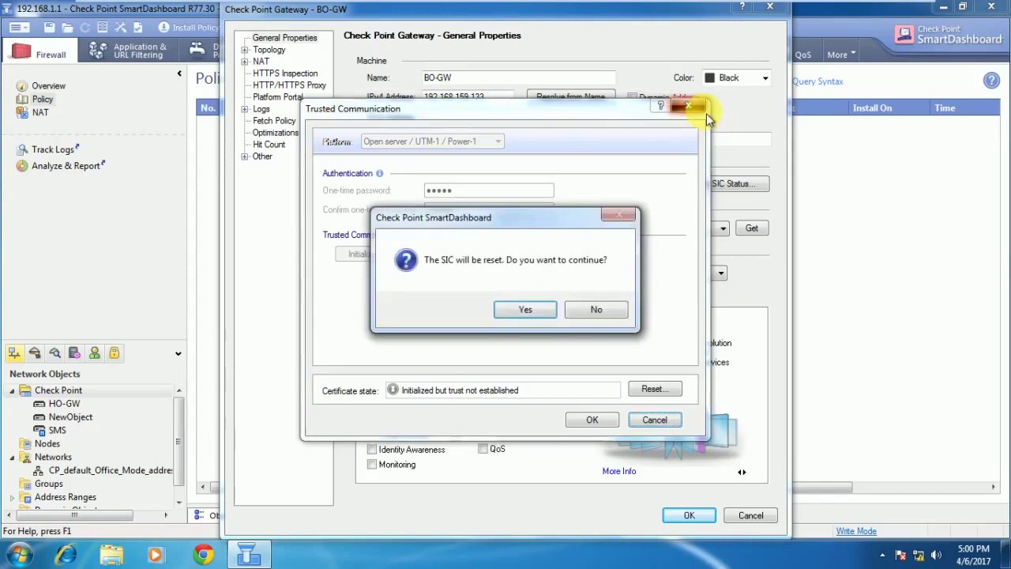
{"action": "left_click", "coordinate": [523, 310]}
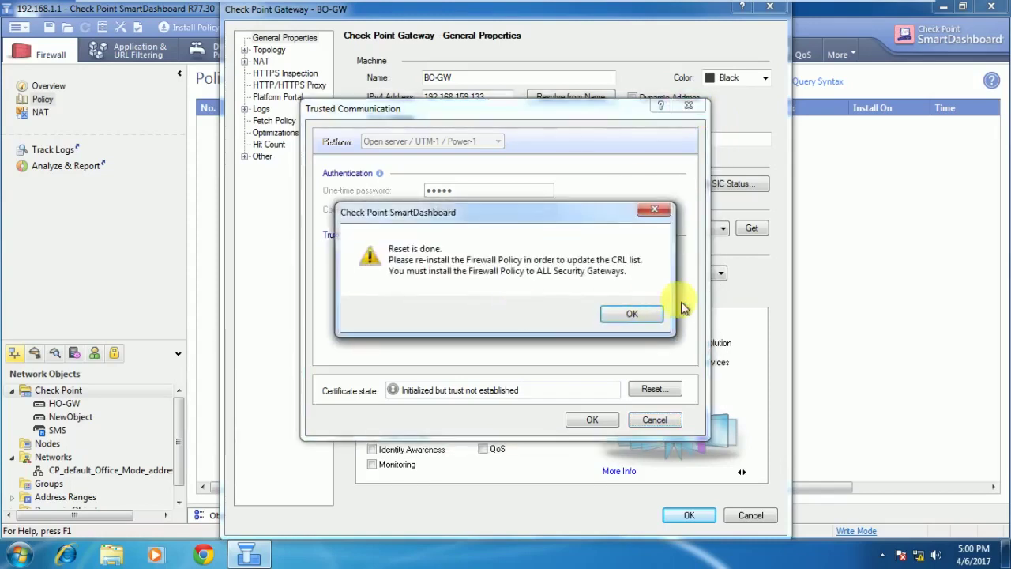
{"action": "left_click", "coordinate": [632, 313]}
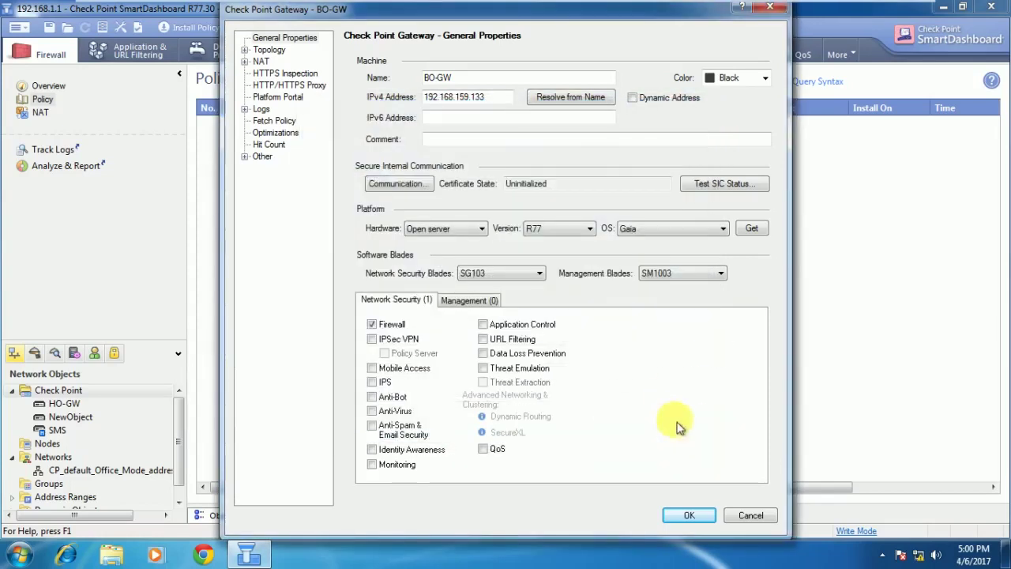
{"action": "left_click", "coordinate": [771, 8]}
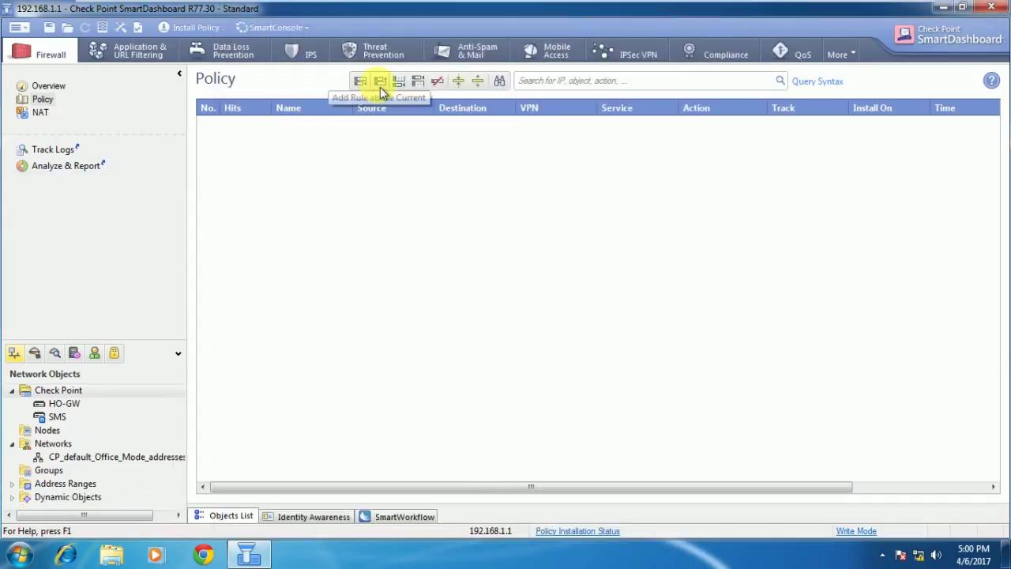
Add rule 1 to the policy with Action accept and Track Log.
{"action": "left_click", "coordinate": [400, 86]}
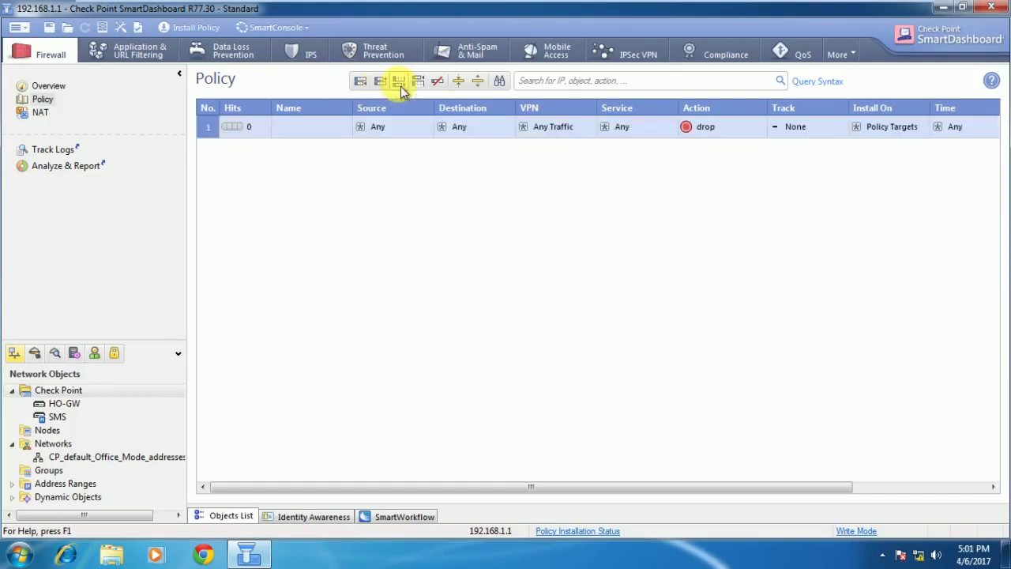
{"action": "left_click", "coordinate": [689, 128]}
{"action": "left_click", "coordinate": [730, 165]}
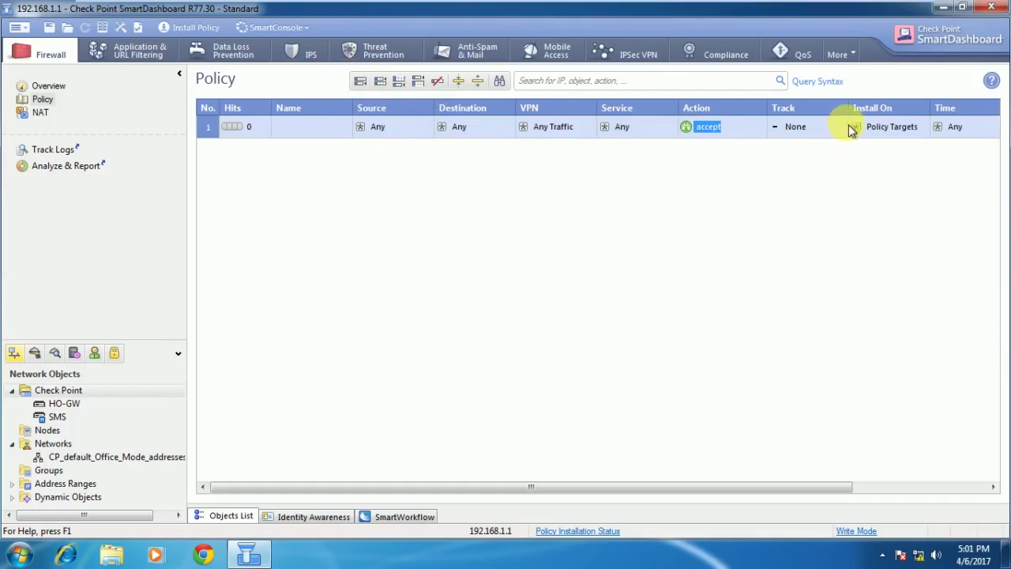
{"action": "left_click", "coordinate": [809, 136]}
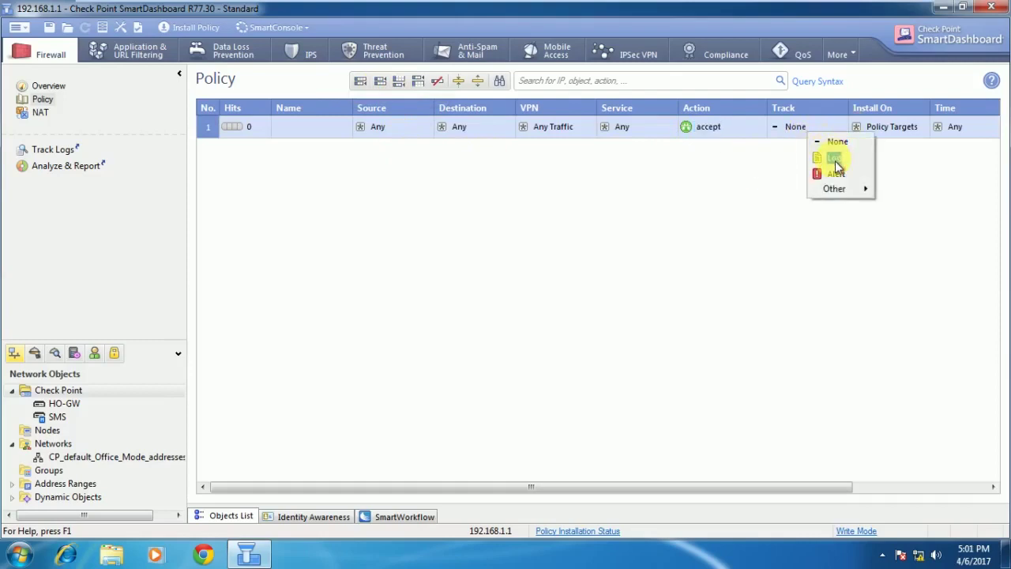
{"action": "left_click", "coordinate": [835, 158]}
Set rule 1 to install on HO-GW and start installing the policy.
{"action": "left_click", "coordinate": [891, 131]}
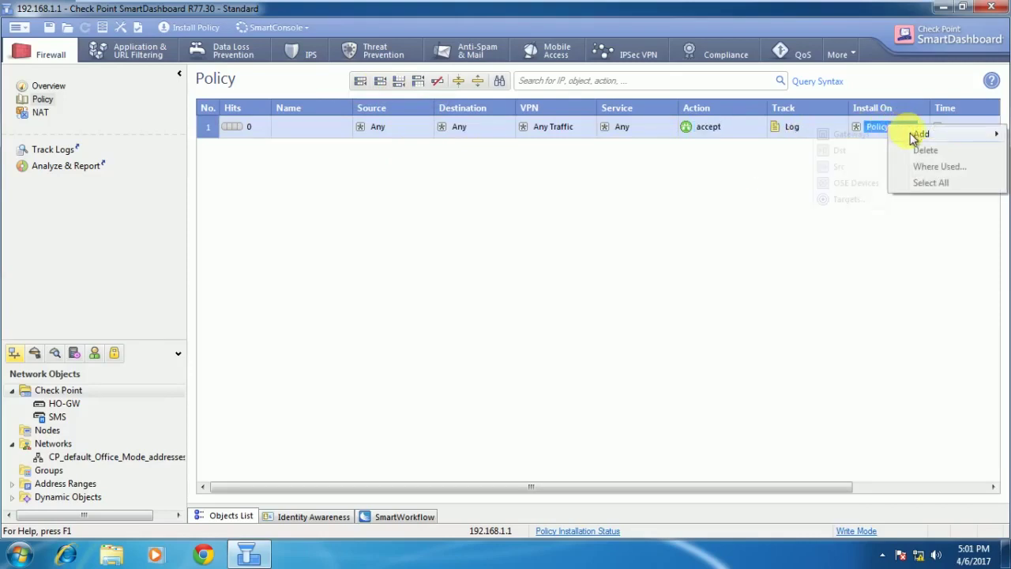
{"action": "mouse_move", "coordinate": [917, 134]}
{"action": "left_click", "coordinate": [847, 199]}
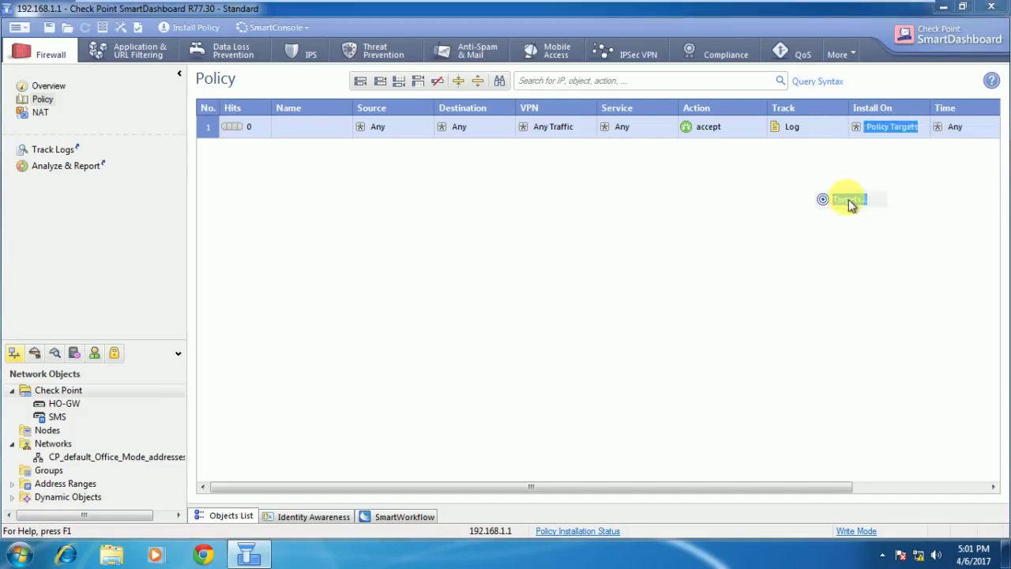
{"action": "left_click", "coordinate": [447, 222]}
{"action": "double_click", "coordinate": [456, 225]}
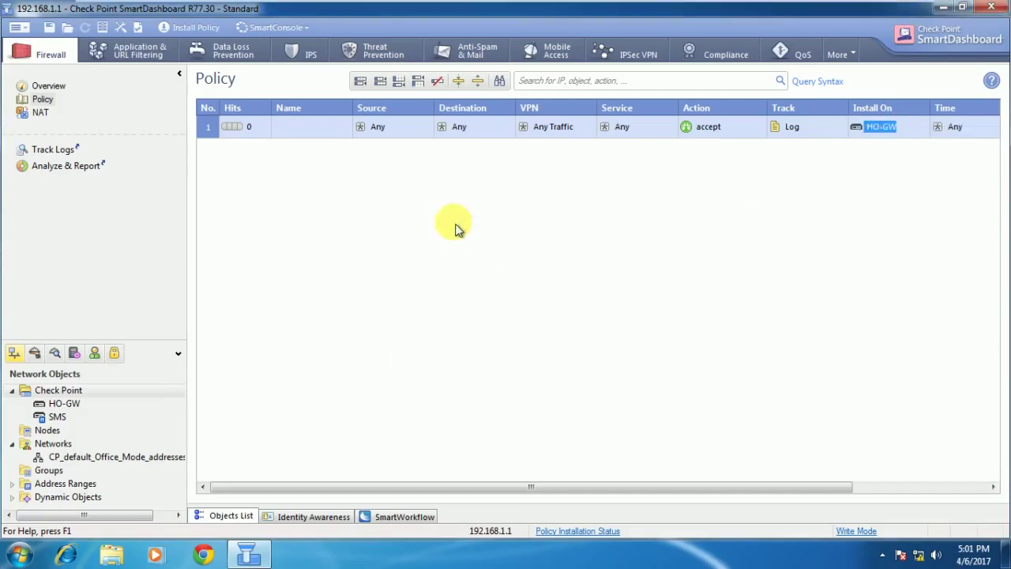
{"action": "left_click", "coordinate": [195, 28]}
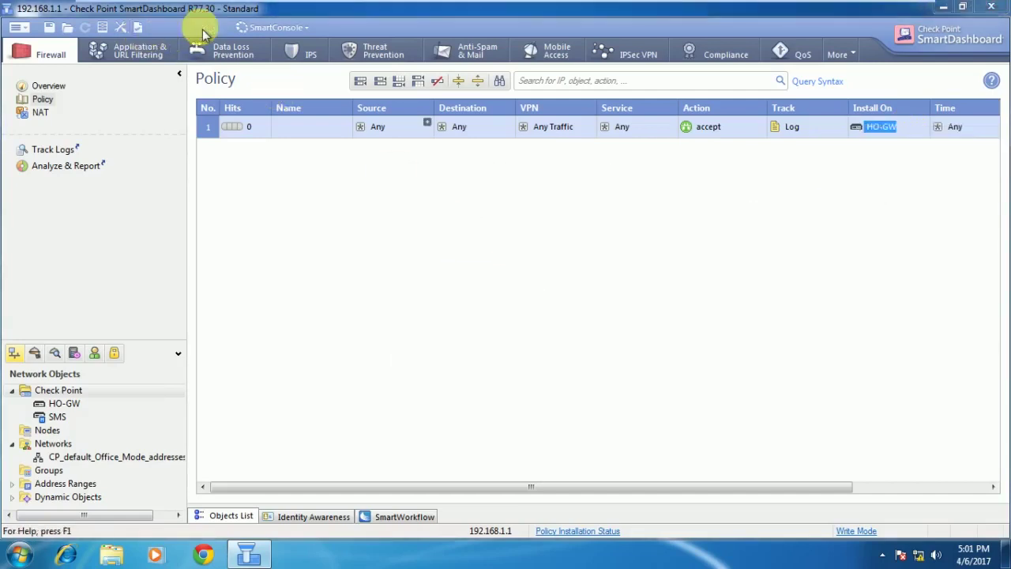
{"action": "left_click", "coordinate": [582, 404]}
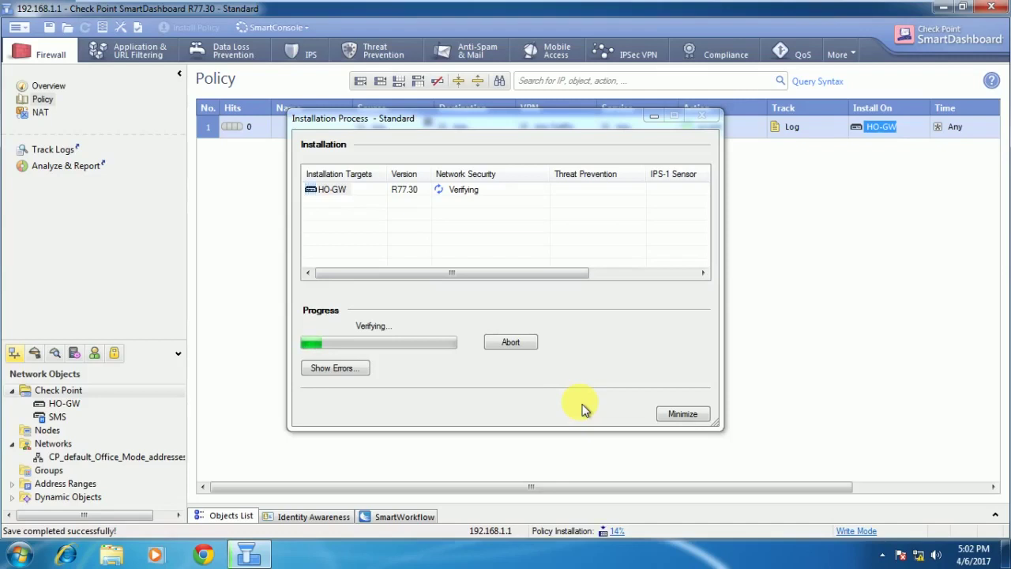
Close the successful HO-GW policy installation report.
{"action": "mouse_move", "coordinate": [445, 8]}
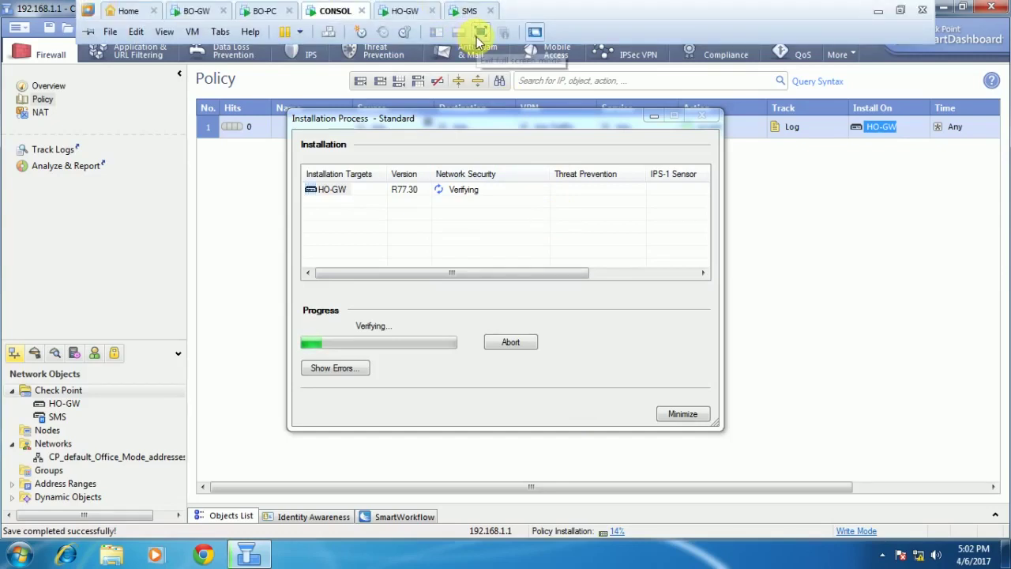
{"action": "left_click", "coordinate": [479, 32]}
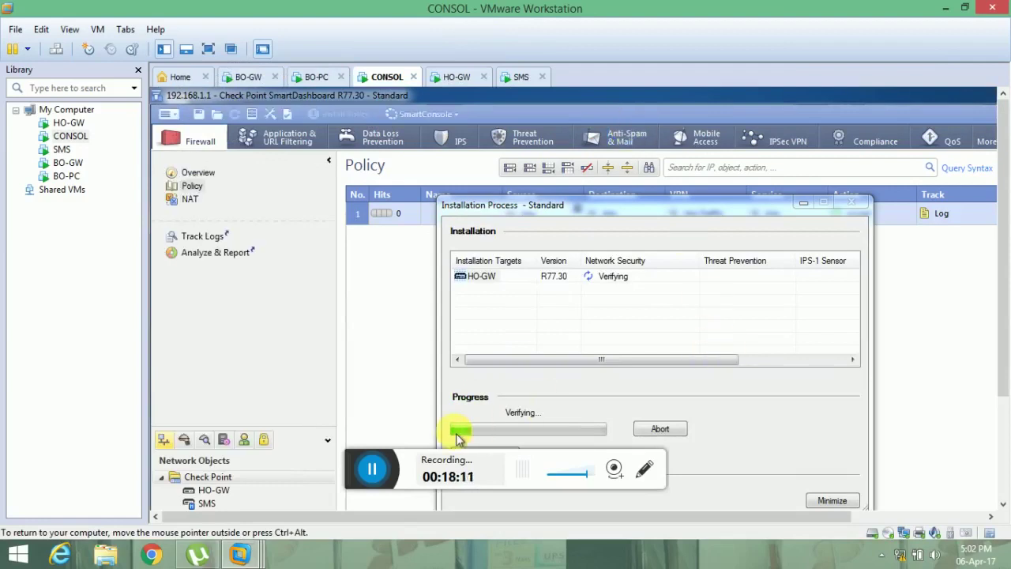
{"action": "left_click", "coordinate": [388, 466]}
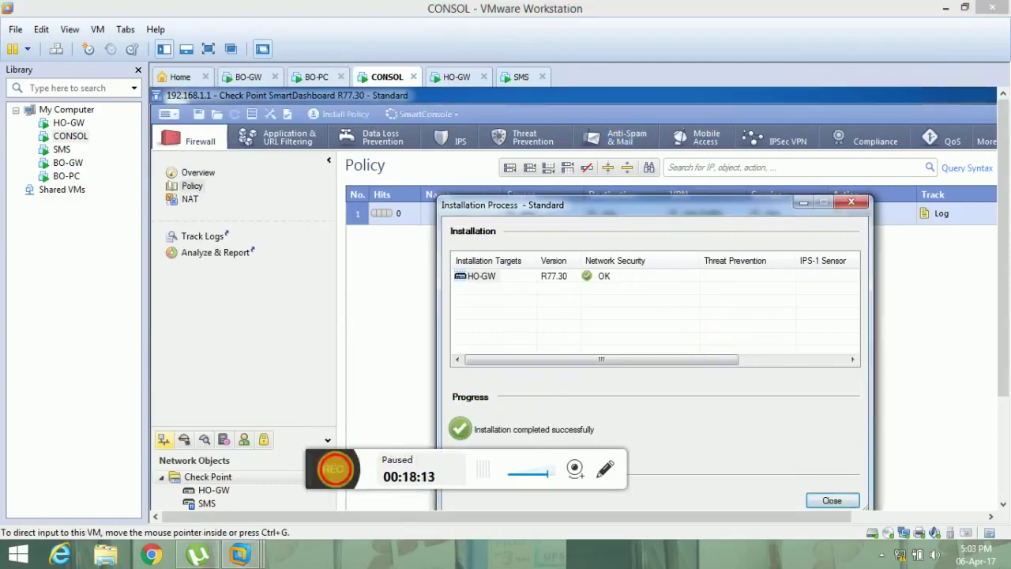
{"action": "left_click", "coordinate": [372, 468]}
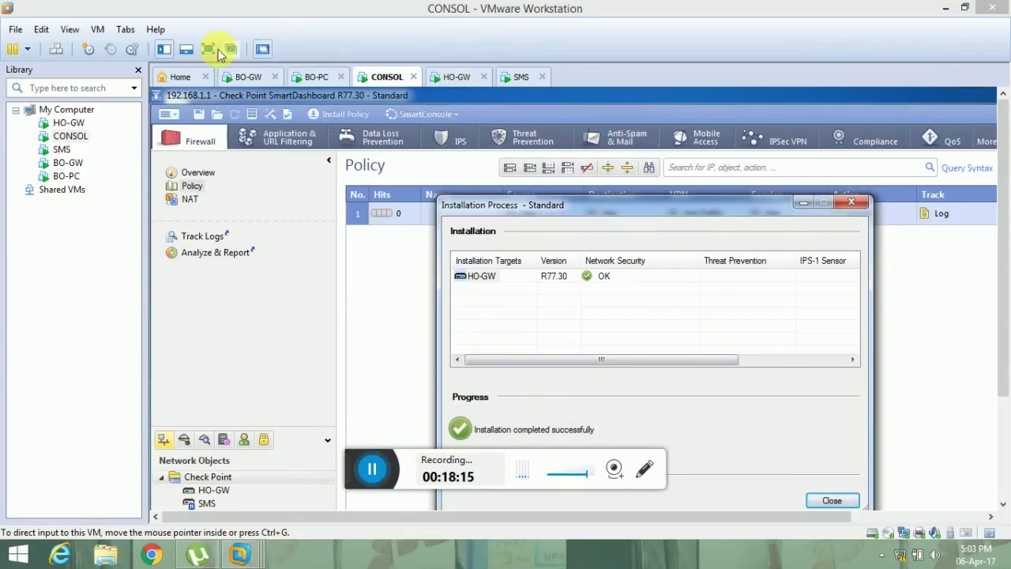
{"action": "left_click", "coordinate": [208, 49]}
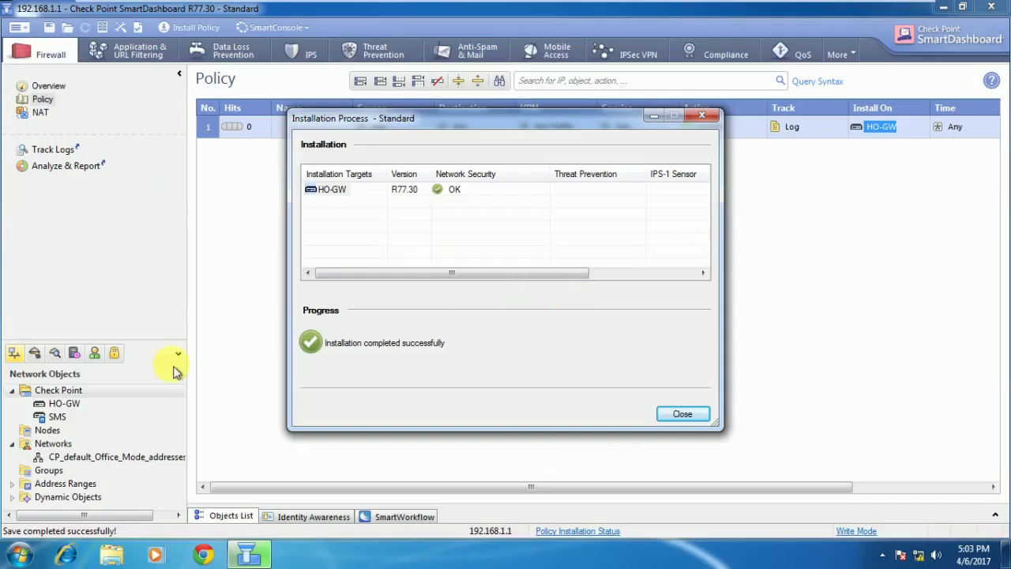
{"action": "left_click", "coordinate": [682, 417]}
Create a Classic Mode security gateway named BO-GW with IPv4 address 192.168.159.133.
{"action": "left_click", "coordinate": [94, 390]}
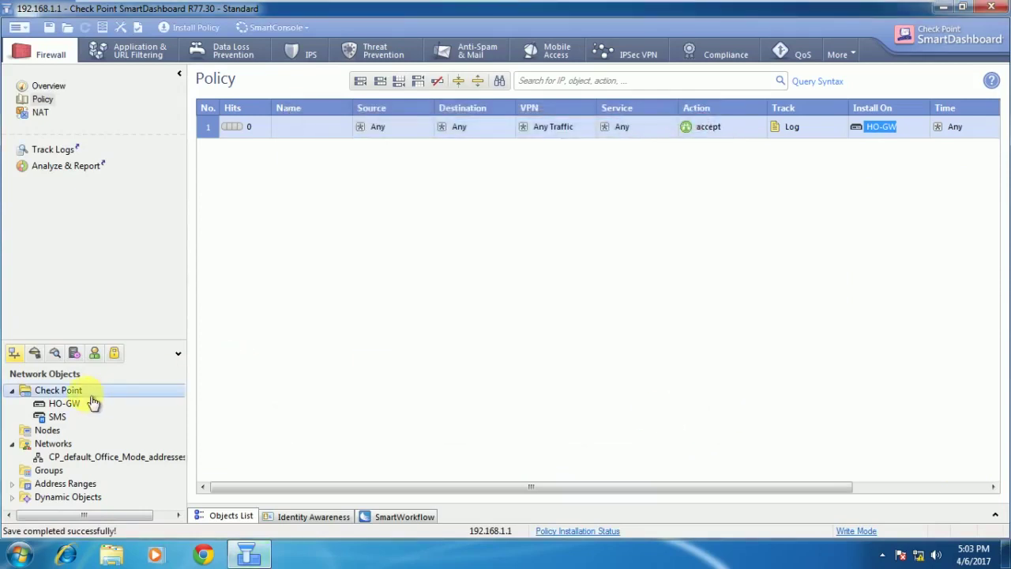
{"action": "right_click", "coordinate": [88, 393]}
{"action": "mouse_move", "coordinate": [135, 404]}
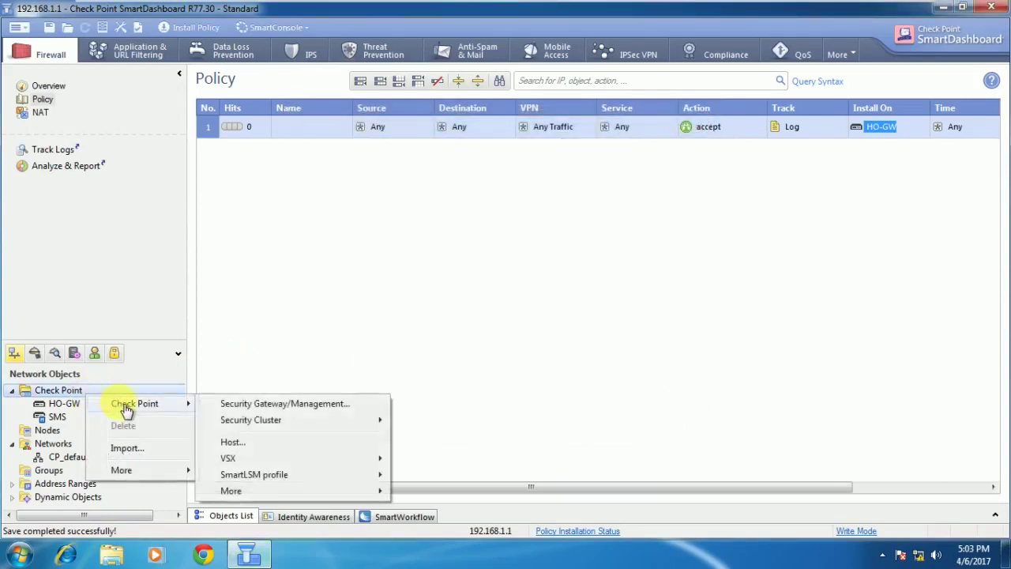
{"action": "left_click", "coordinate": [271, 406]}
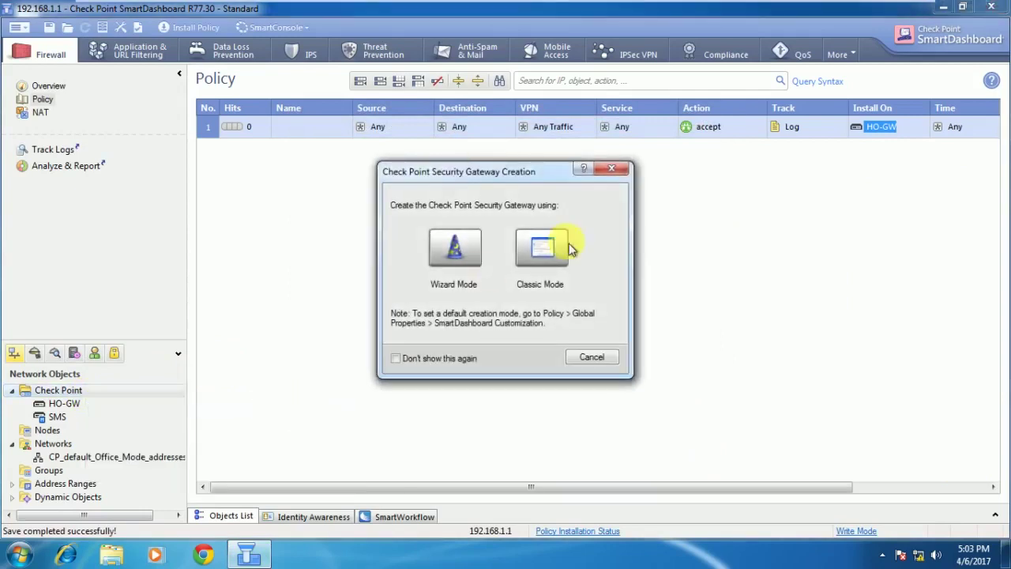
{"action": "left_click", "coordinate": [536, 250]}
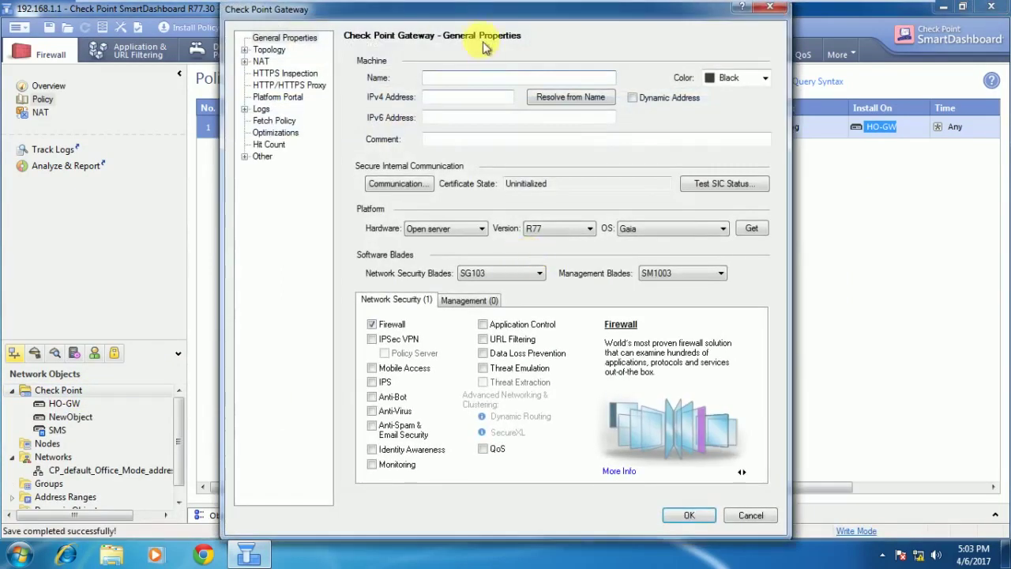
{"action": "left_click", "coordinate": [438, 77]}
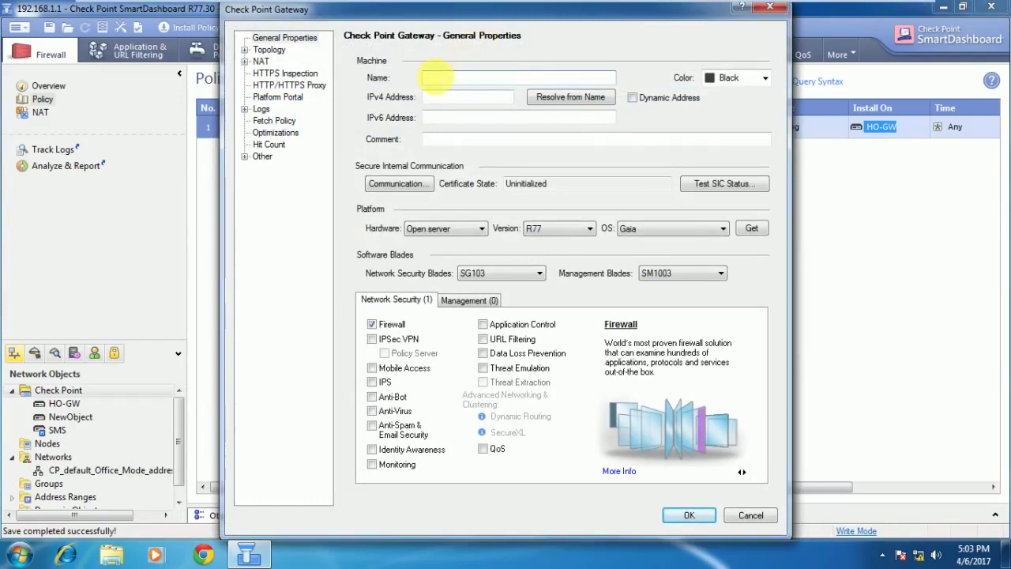
{"action": "type", "text": "BO-GW"}
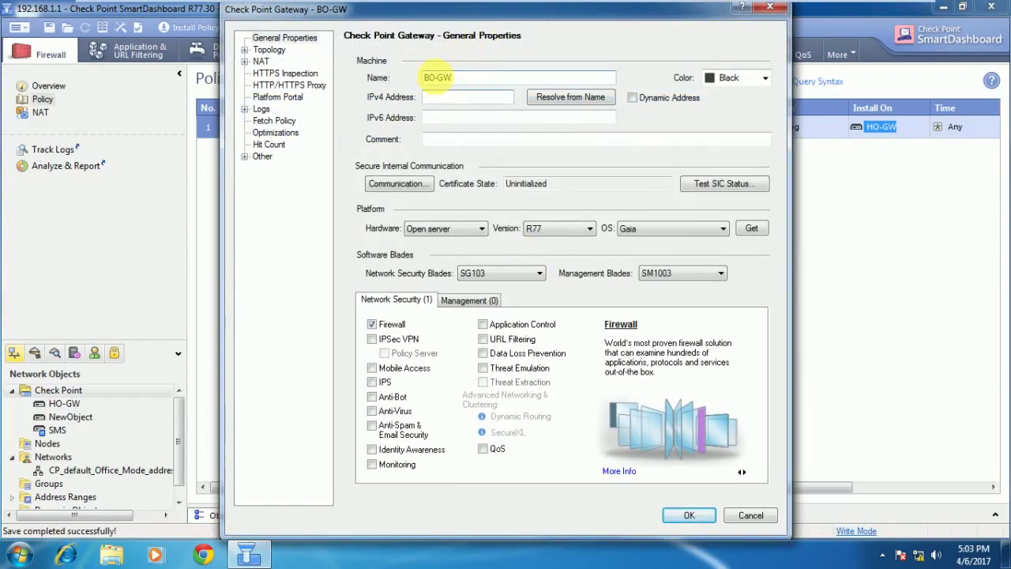
{"action": "type", "text": "192.168"}
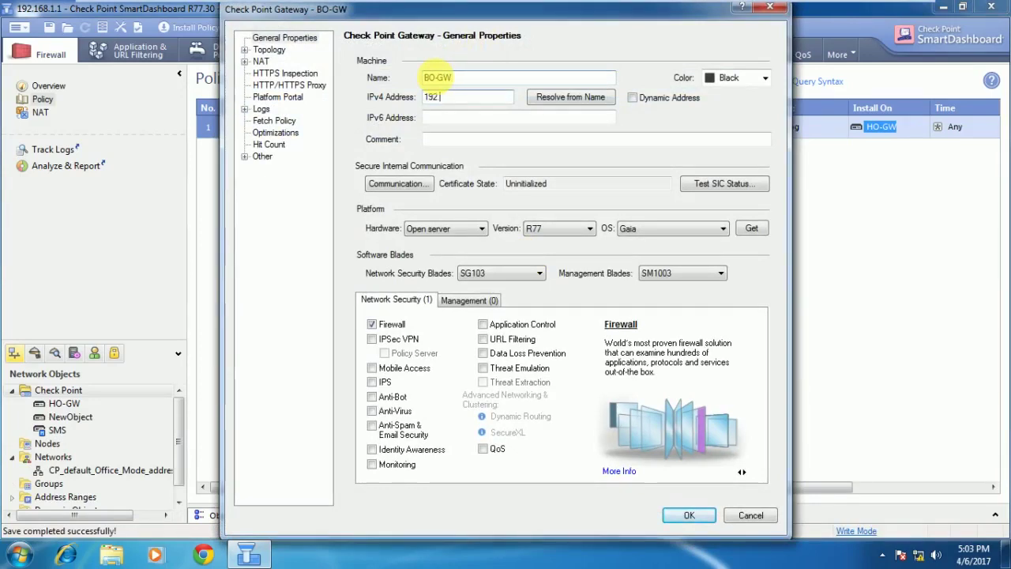
{"action": "type", "text": ".159.133"}
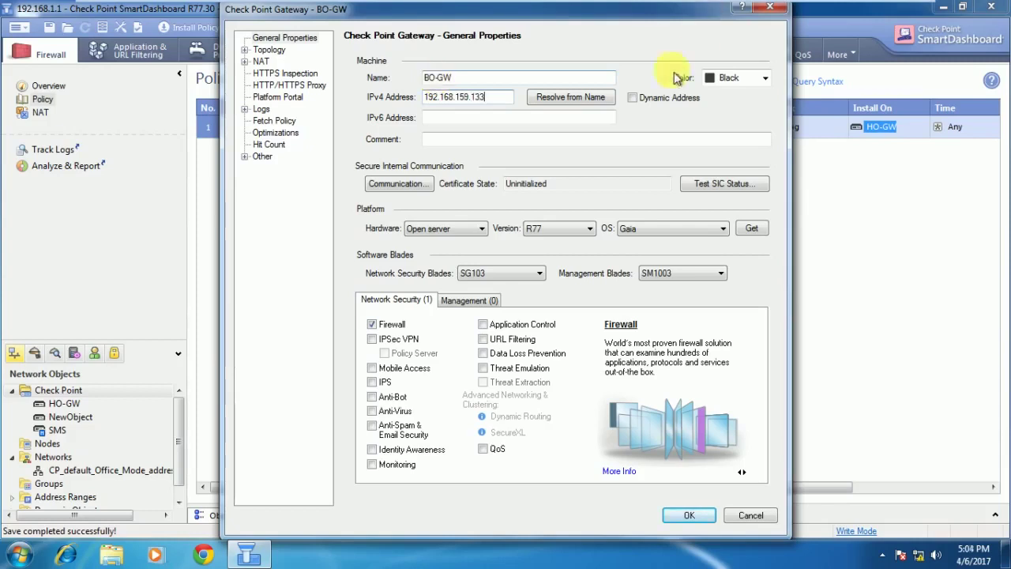
{"action": "left_click", "coordinate": [416, 186]}
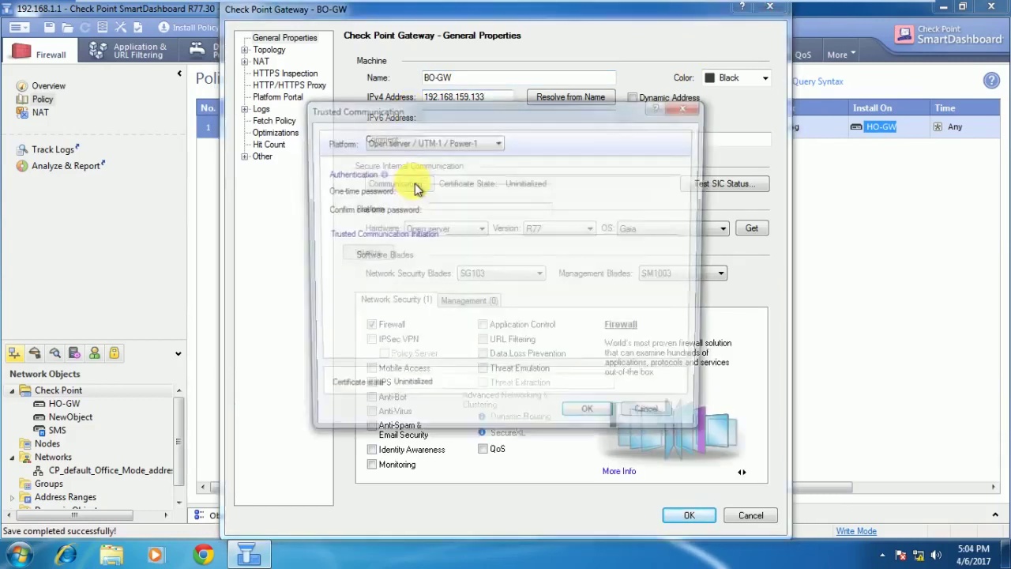
Enter and confirm a one-time password for BO-GW, initialize trust, and dismiss the connection failure.
{"action": "left_click", "coordinate": [454, 194]}
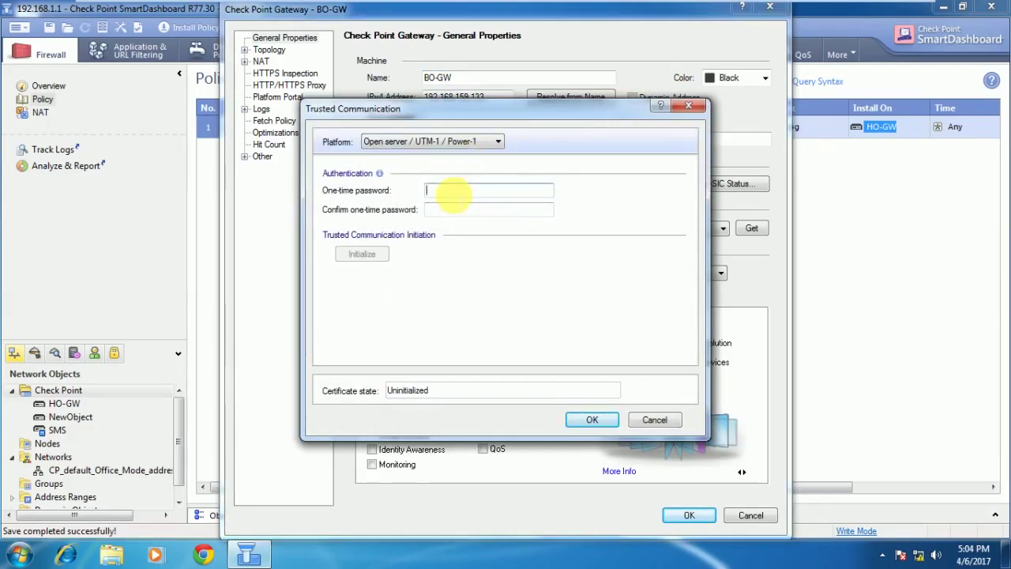
{"action": "type", "text": "123456"}
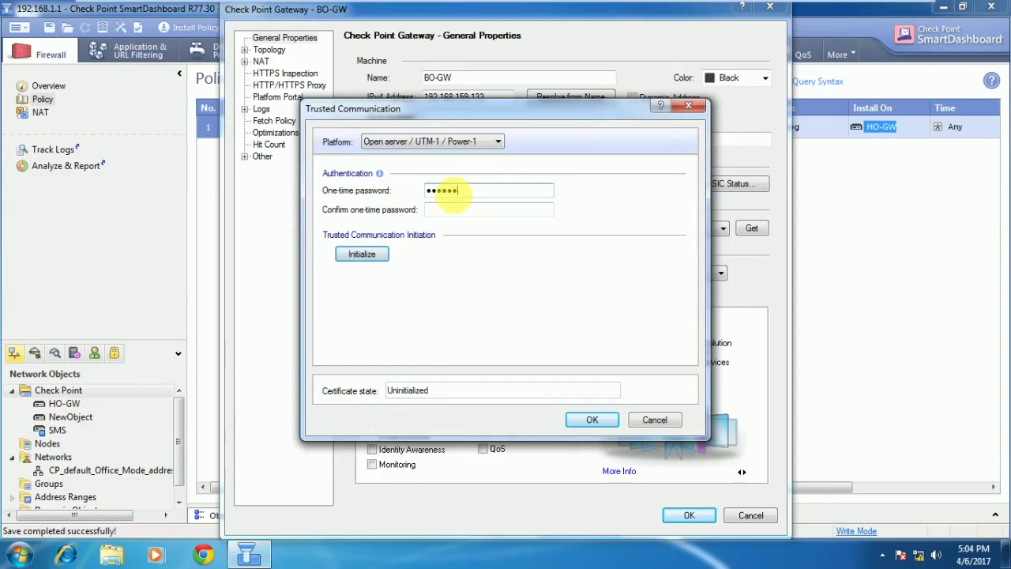
{"action": "left_click", "coordinate": [440, 210]}
{"action": "type", "text": "123456"}
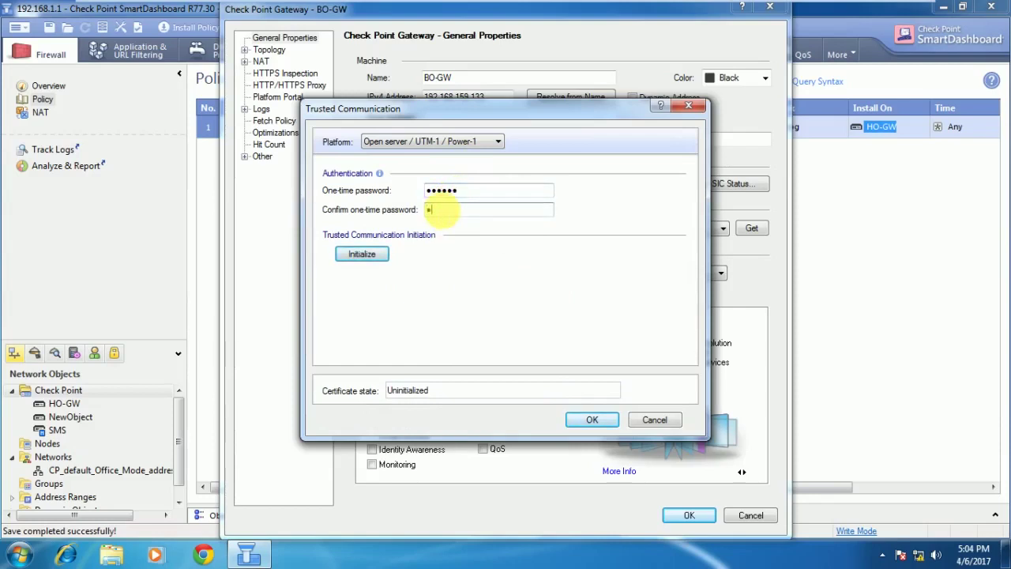
{"action": "left_click", "coordinate": [366, 261]}
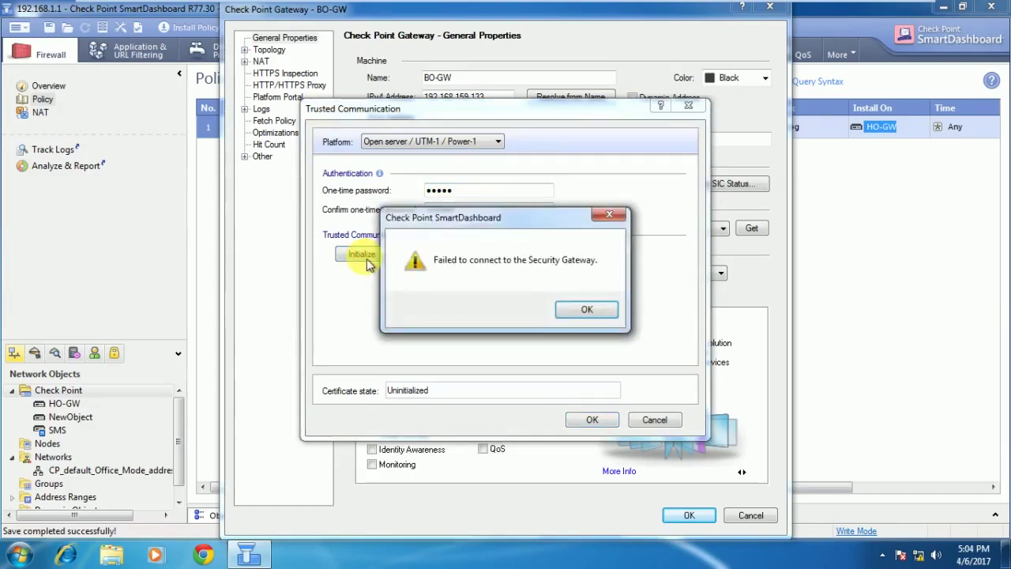
{"action": "left_click", "coordinate": [584, 310]}
{"action": "mouse_move", "coordinate": [335, 8]}
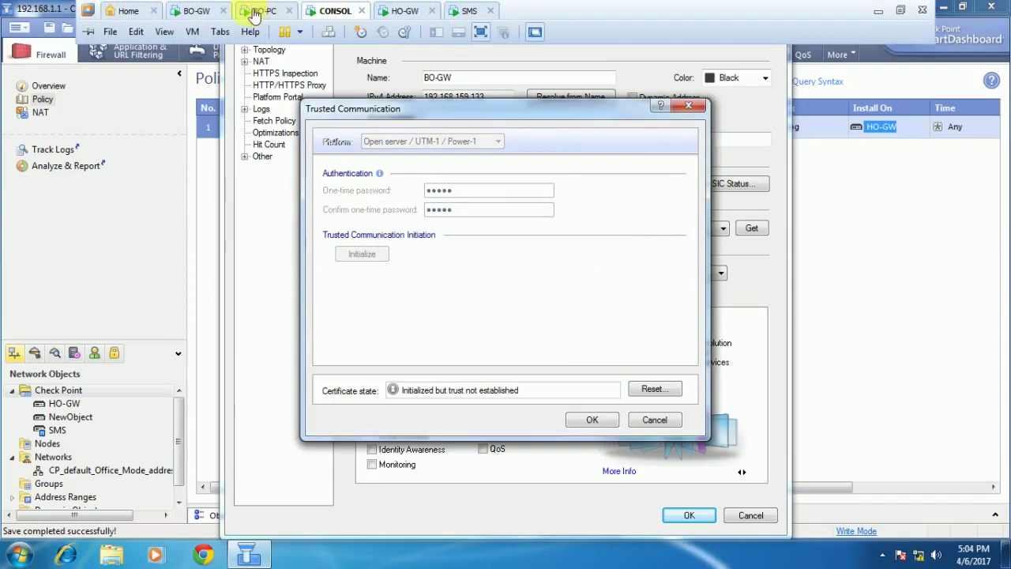
Log in to the BO-GW console as admin and start cpconfig.
{"action": "left_click", "coordinate": [210, 17]}
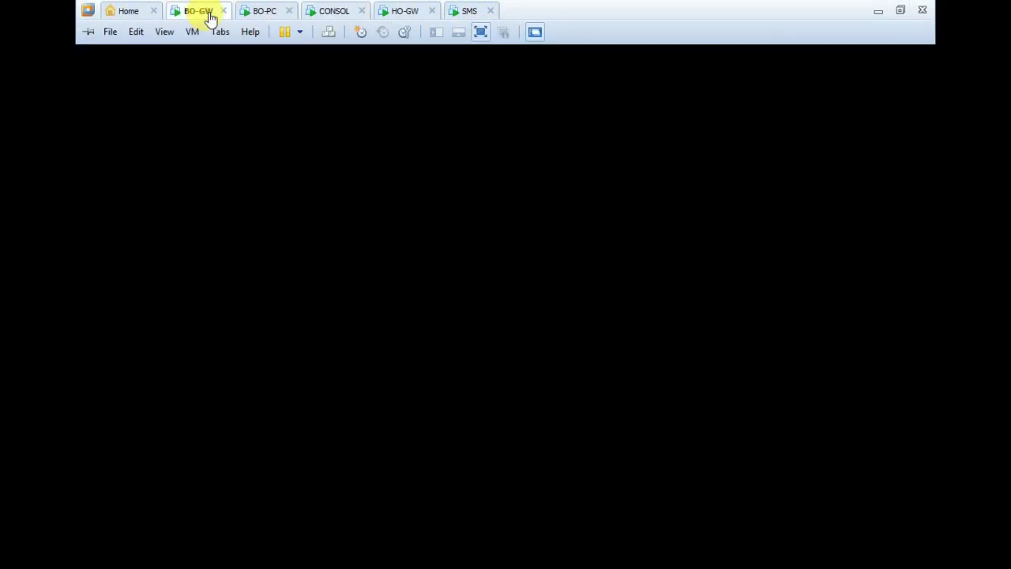
{"action": "left_click", "coordinate": [449, 279]}
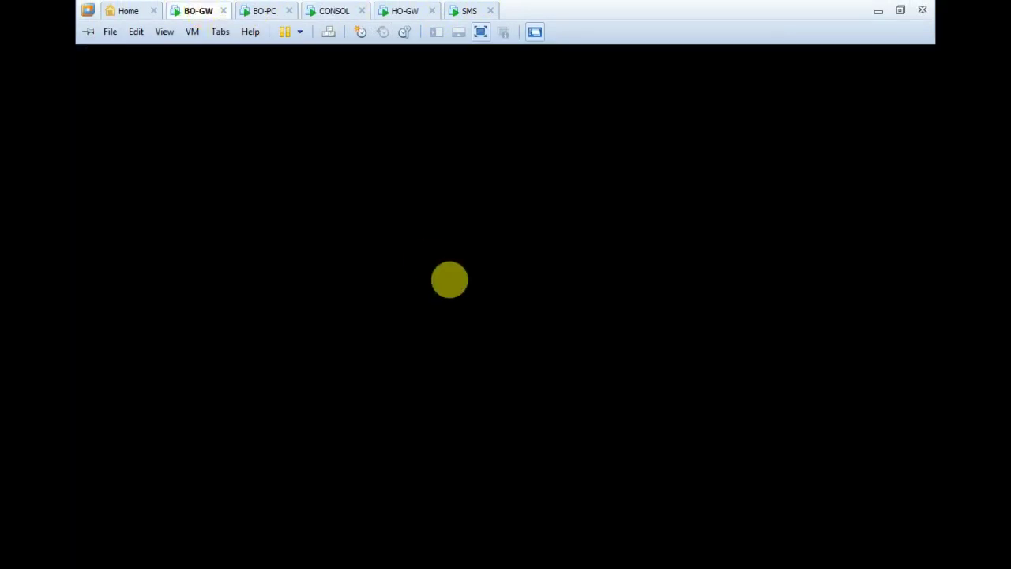
{"action": "type", "text": "admin"}
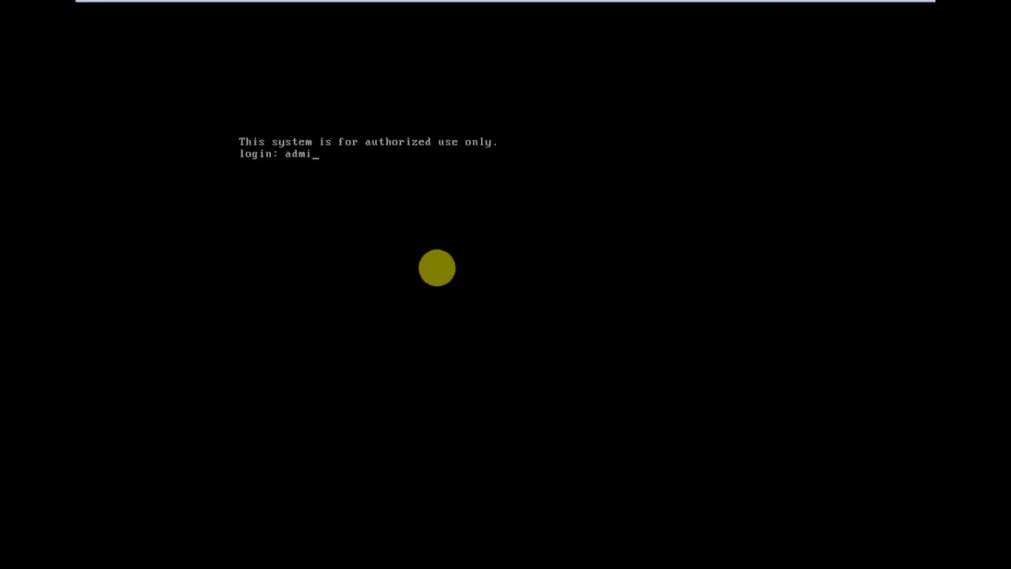
{"action": "key", "text": "Return"}
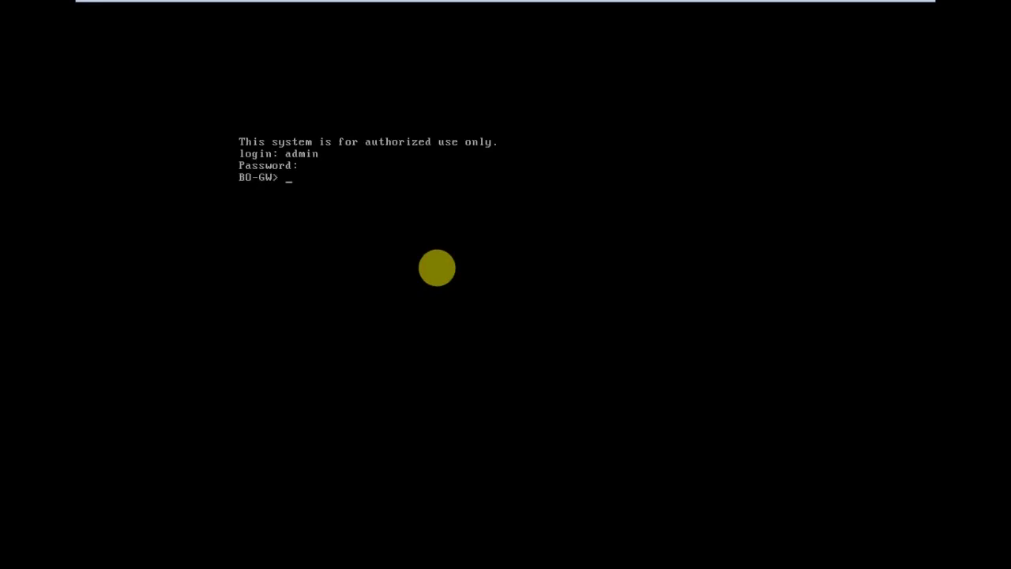
{"action": "type", "text": "cpconfig"}
{"action": "key", "text": "Return"}
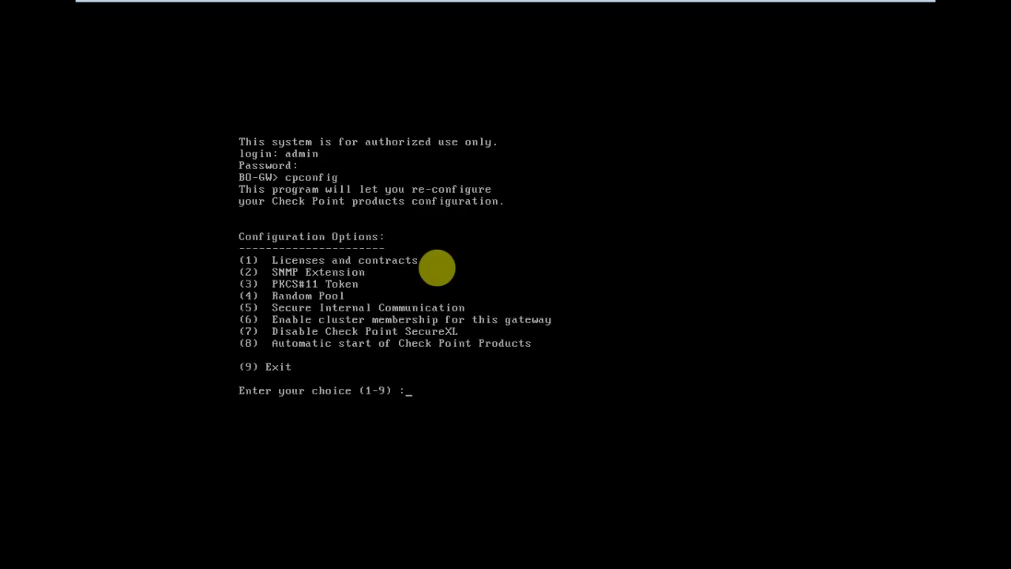
Reset Secure Internal Communication with option 5, confirming twice and entering the new activation key.
{"action": "type", "text": "5"}
{"action": "key", "text": "Return"}
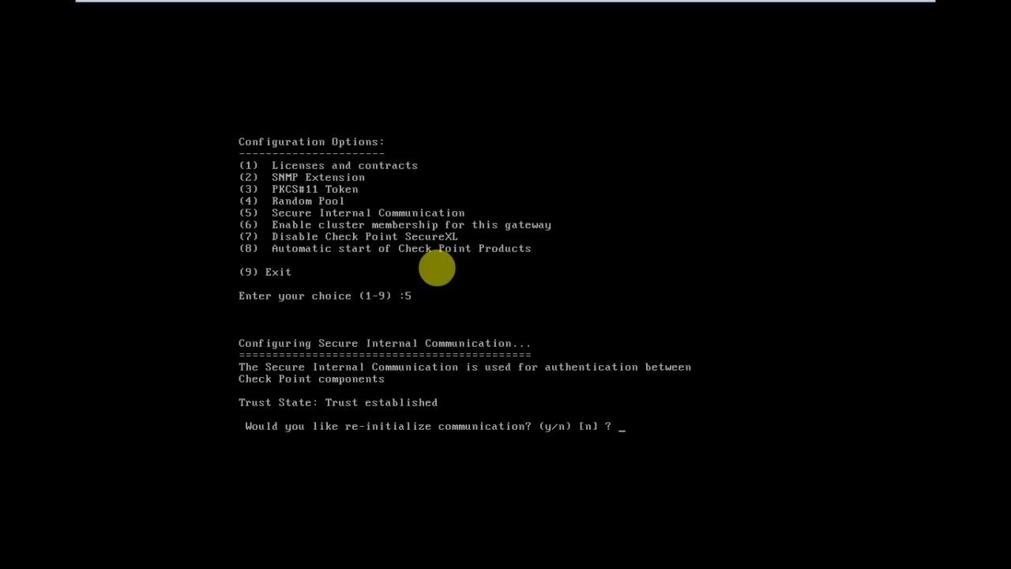
{"action": "type", "text": "y"}
{"action": "key", "text": "Return"}
{"action": "type", "text": "y"}
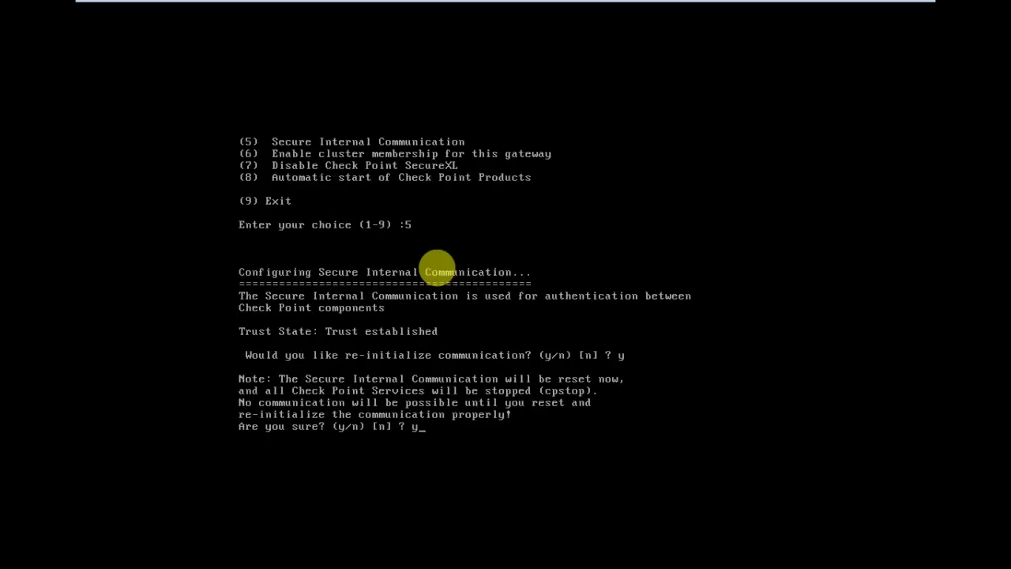
{"action": "key", "text": "Return"}
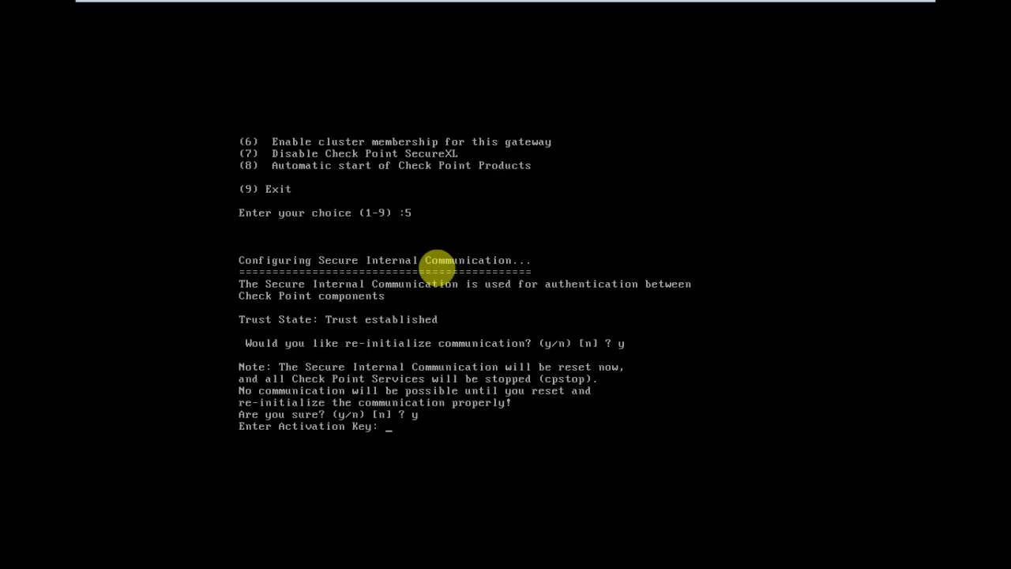
{"action": "key", "text": "Return"}
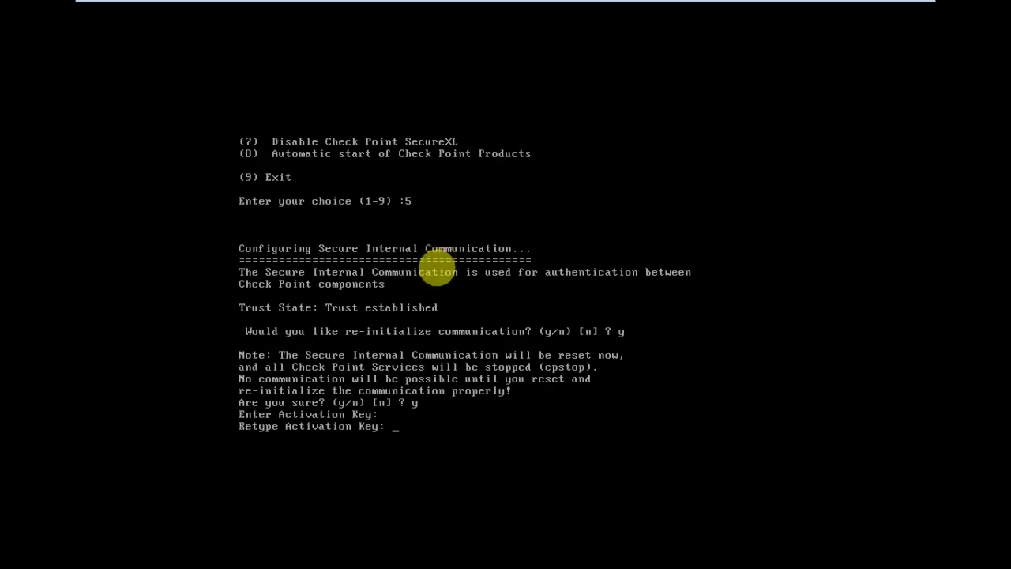
{"action": "key", "text": "Return"}
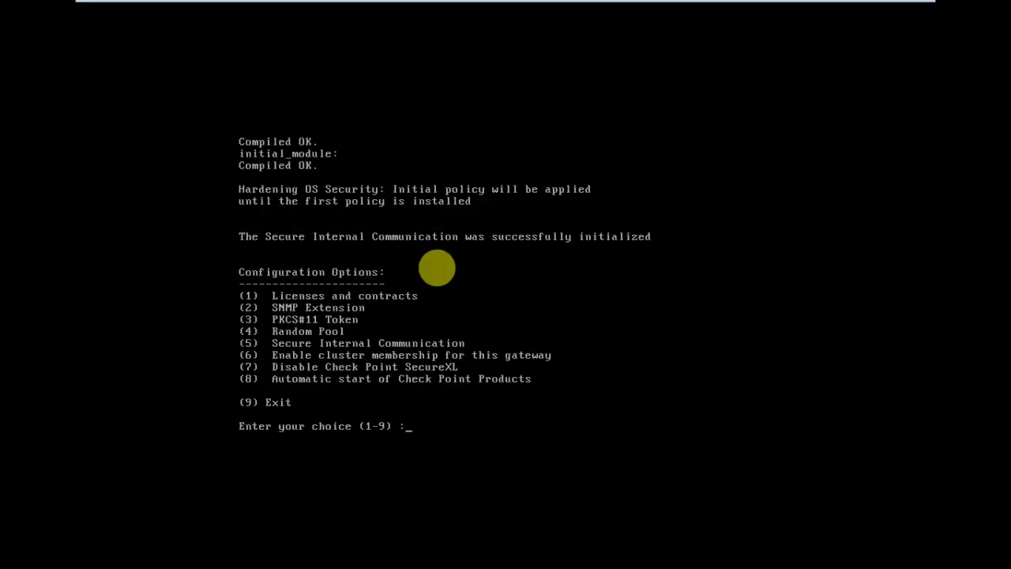
Exit cpconfig with option 9 and let BO-GW's Check Point services restart.
{"action": "type", "text": "9"}
{"action": "key", "text": "Return"}
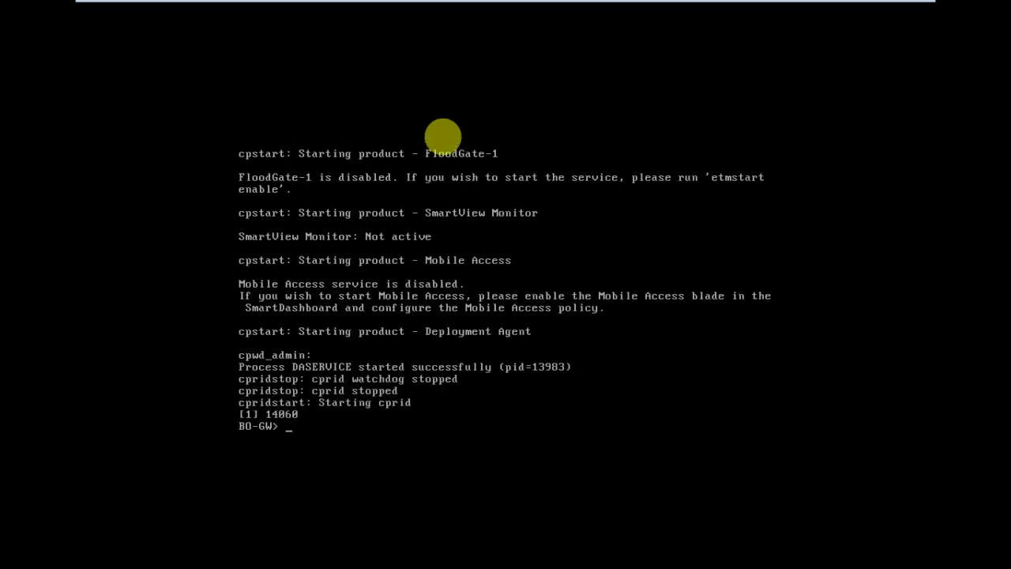
{"action": "key", "text": "Return"}
{"action": "key", "text": "Return"}
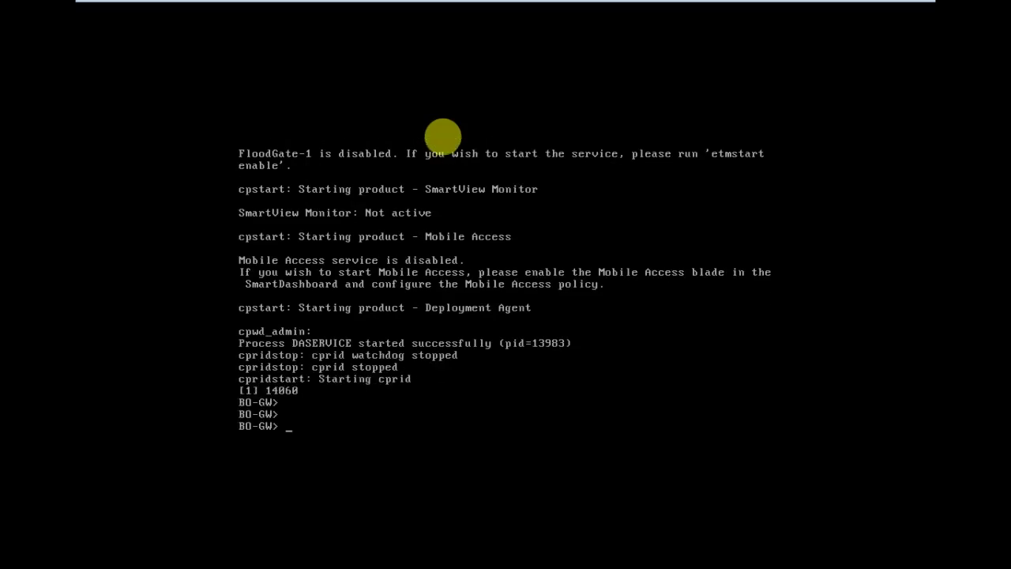
{"action": "mouse_move", "coordinate": [436, 3]}
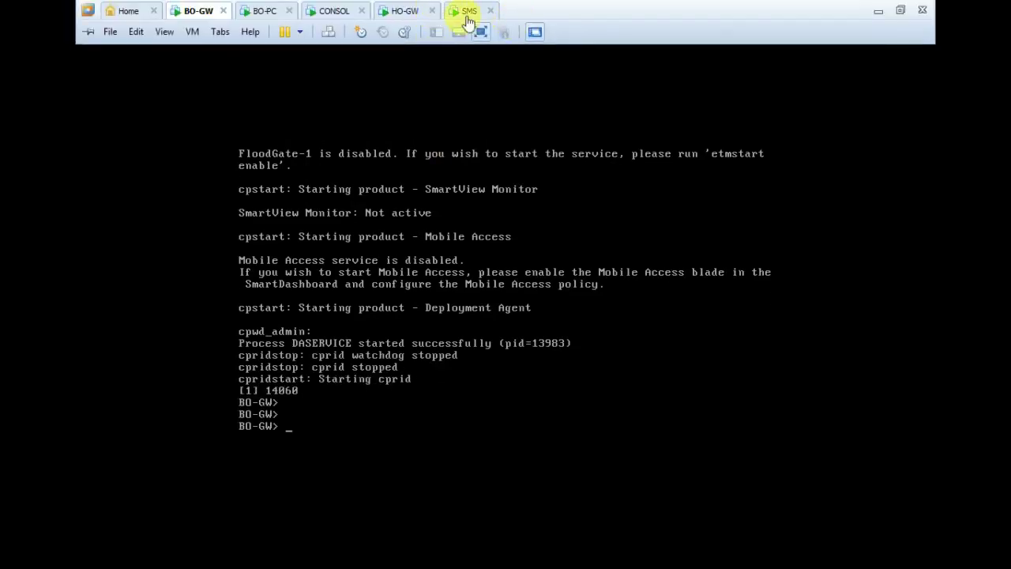
Back on the management console, reset the existing trust with BO-GW.
{"action": "left_click", "coordinate": [335, 11]}
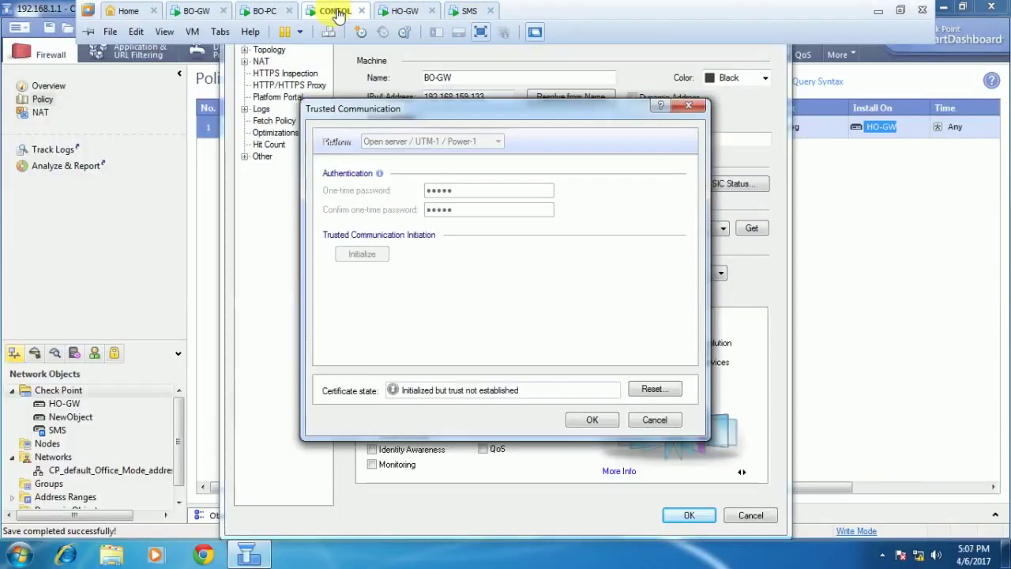
{"action": "left_click", "coordinate": [660, 418]}
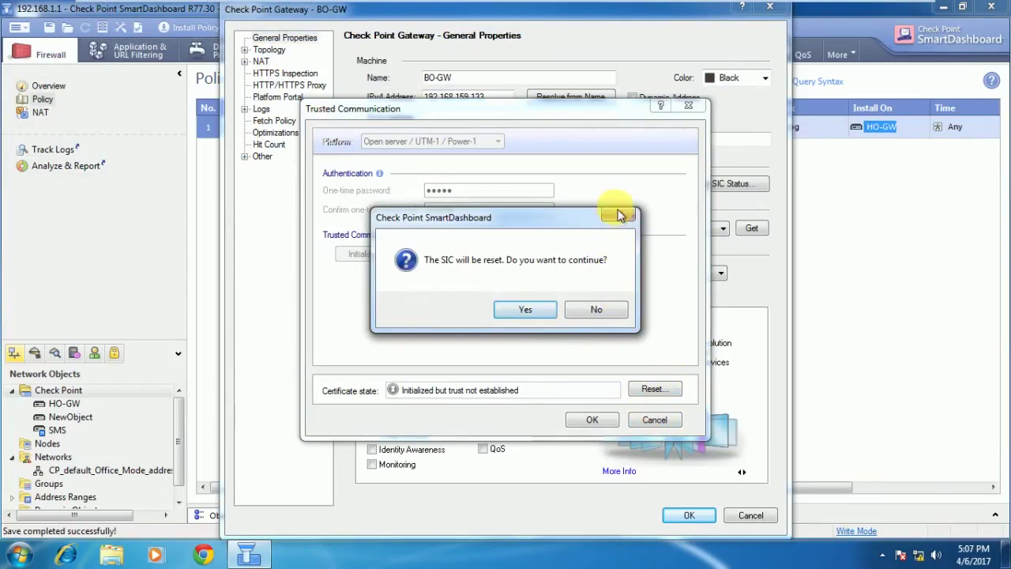
{"action": "left_click", "coordinate": [594, 312]}
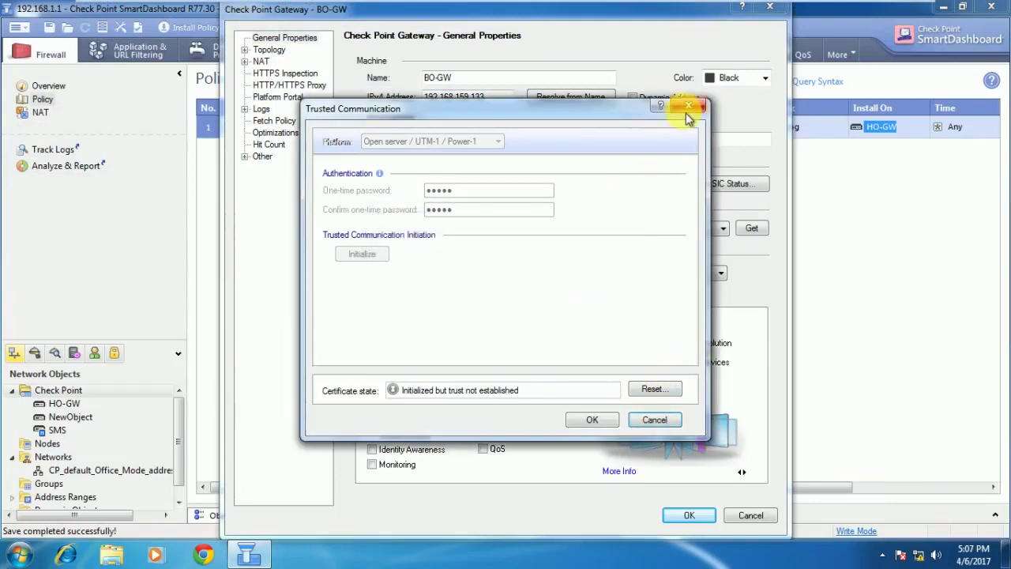
{"action": "left_click", "coordinate": [685, 113]}
{"action": "left_click", "coordinate": [588, 313]}
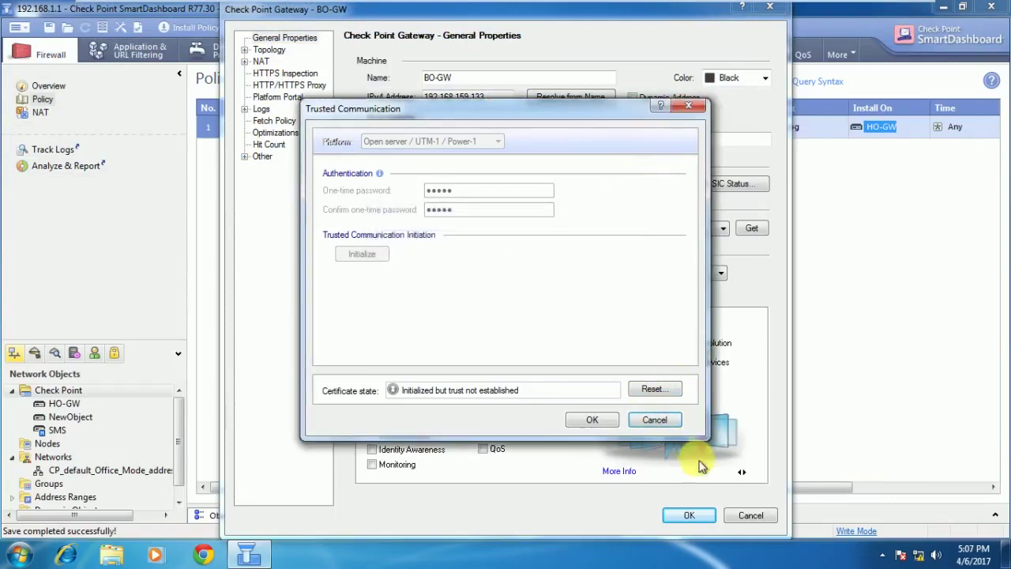
{"action": "left_click", "coordinate": [658, 421]}
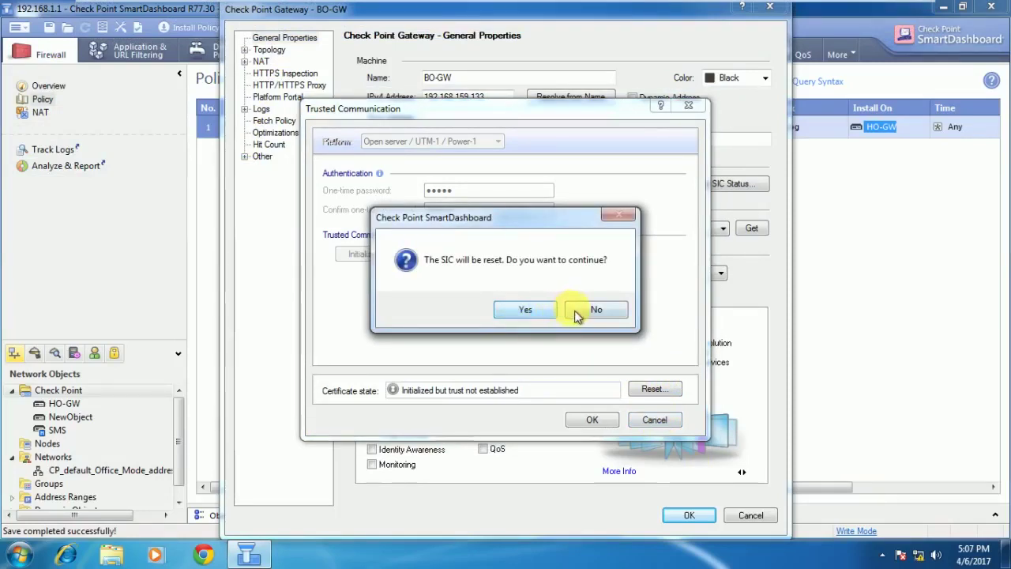
{"action": "left_click", "coordinate": [535, 316]}
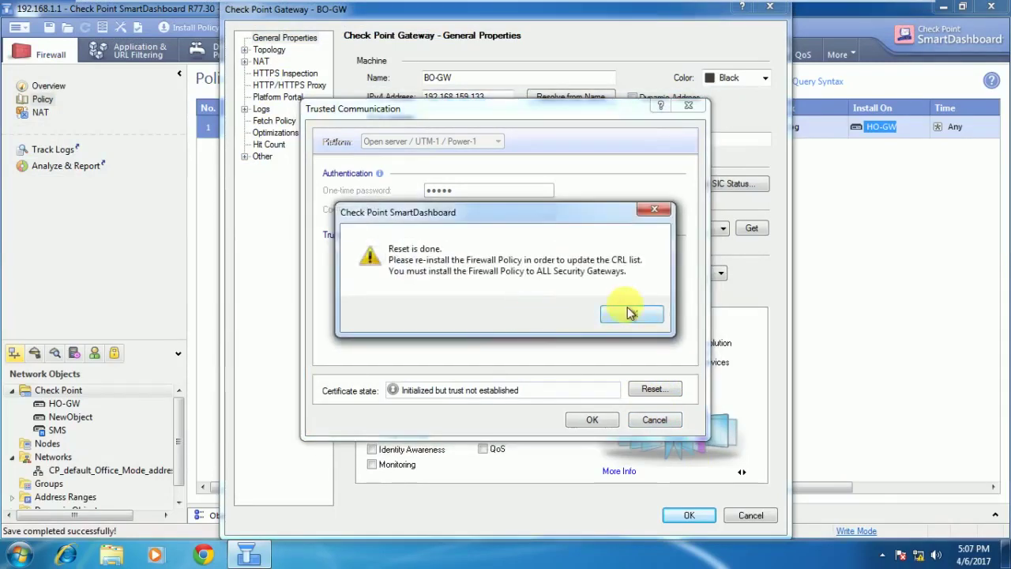
{"action": "left_click", "coordinate": [626, 310]}
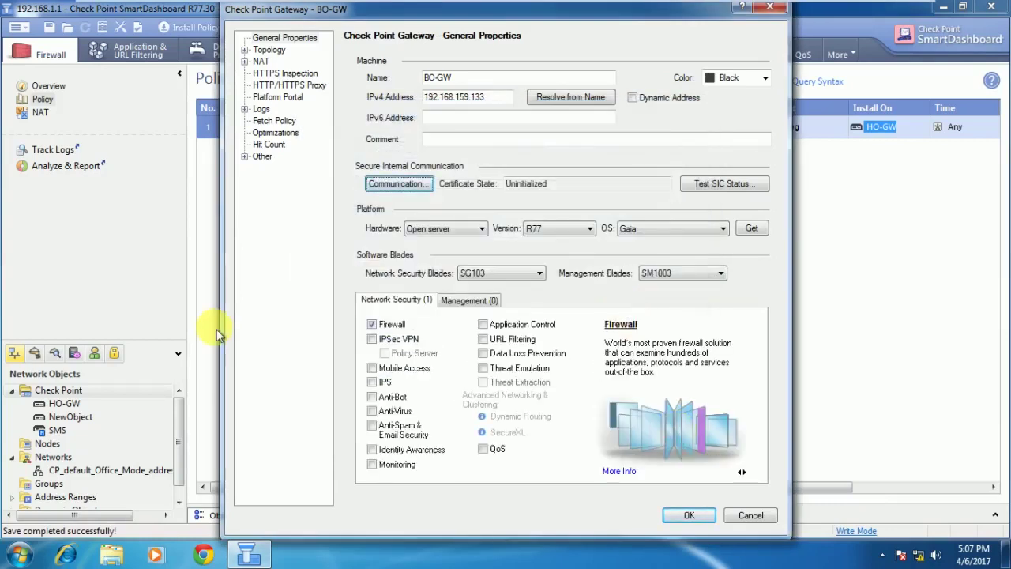
Re-establish trust with BO-GW using a new one-time password entered twice.
{"action": "left_click", "coordinate": [630, 228]}
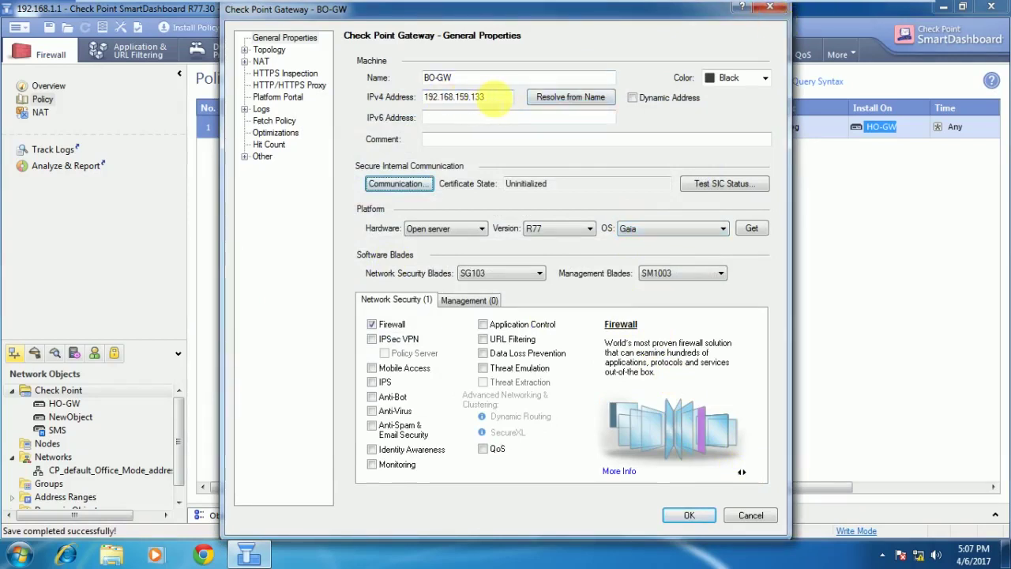
{"action": "left_click", "coordinate": [413, 185]}
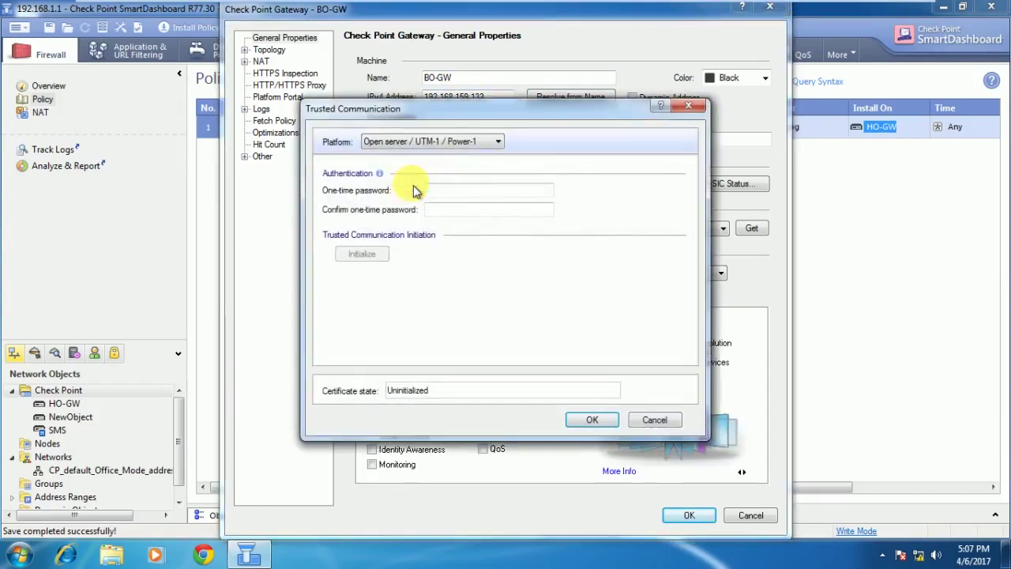
{"action": "type", "text": "vpn123"}
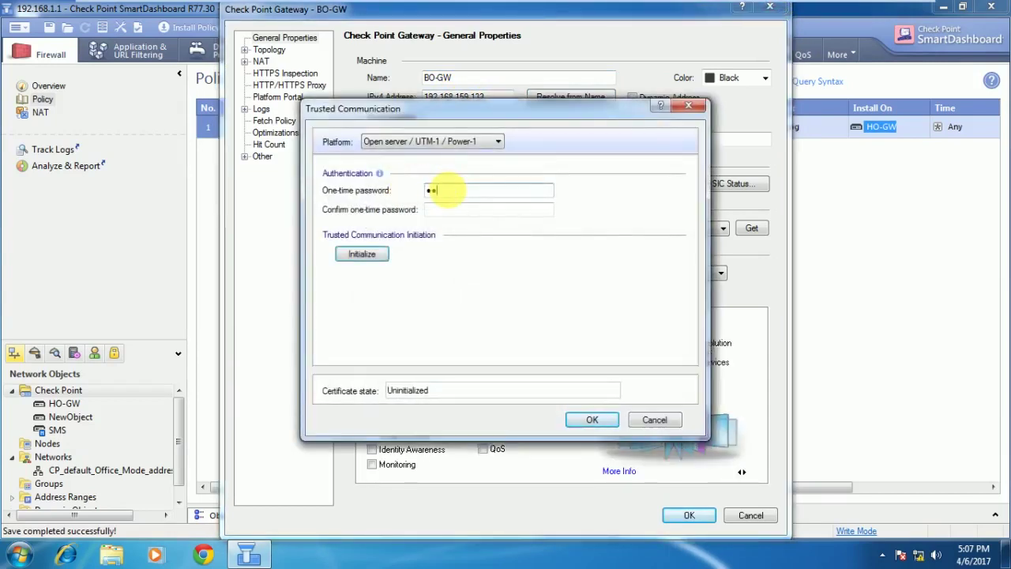
{"action": "left_click", "coordinate": [447, 210]}
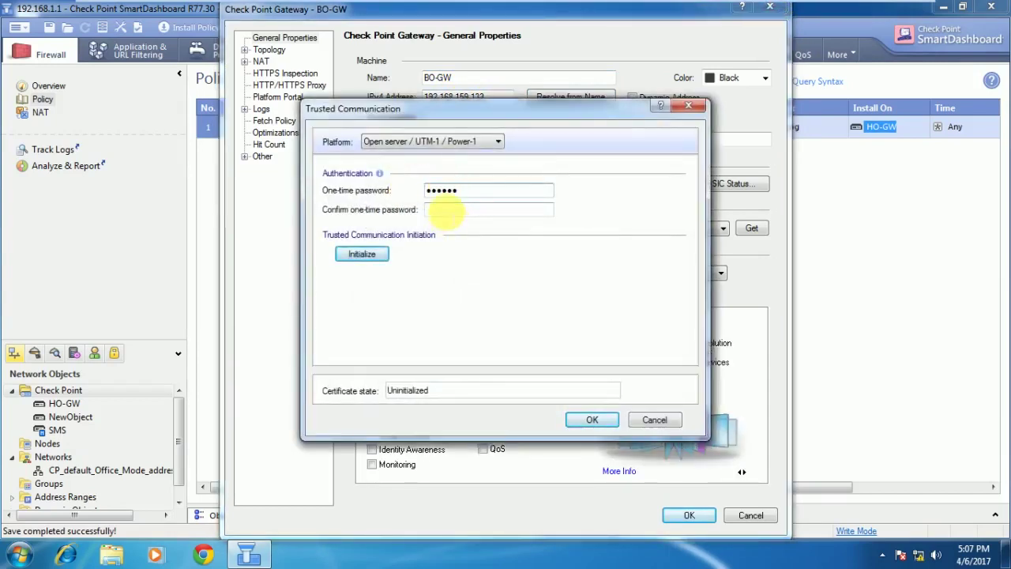
{"action": "type", "text": "vpn123"}
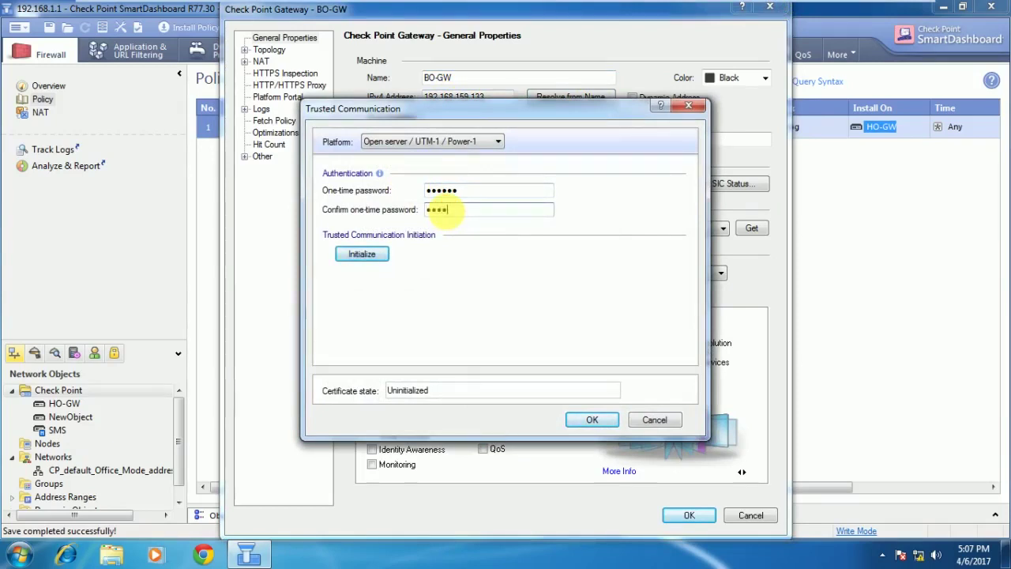
{"action": "left_click", "coordinate": [368, 259]}
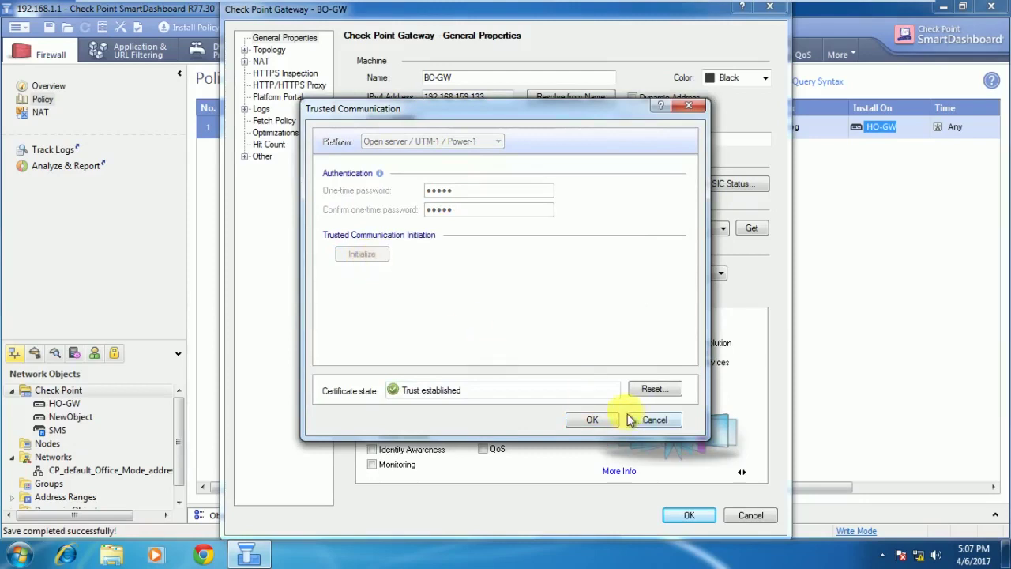
{"action": "left_click", "coordinate": [592, 419]}
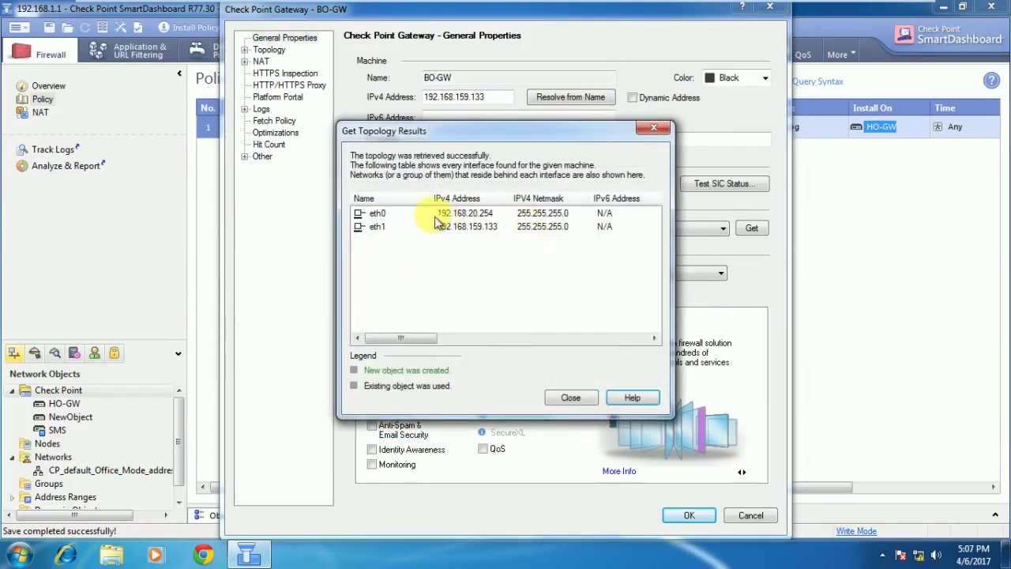
Set the anti-spoofing action to Detect on BO-GW's eth0 and eth1 interfaces.
{"action": "left_click", "coordinate": [580, 399]}
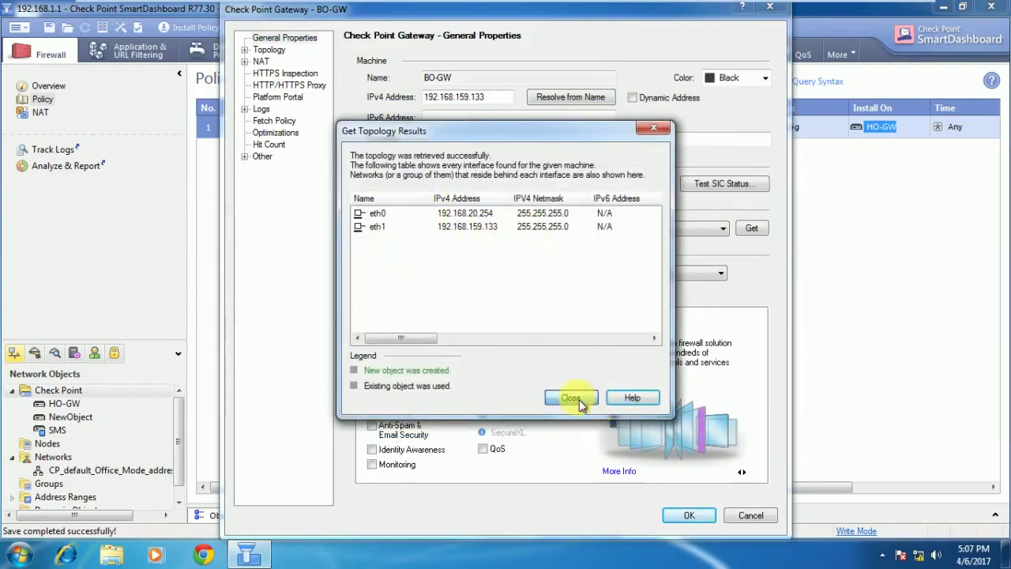
{"action": "left_click", "coordinate": [244, 49]}
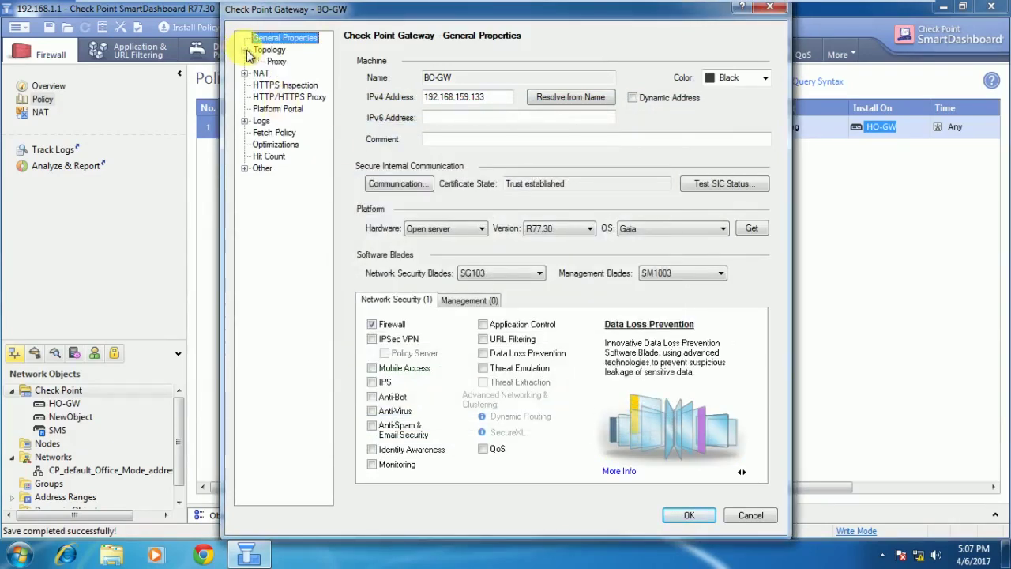
{"action": "left_click", "coordinate": [271, 51]}
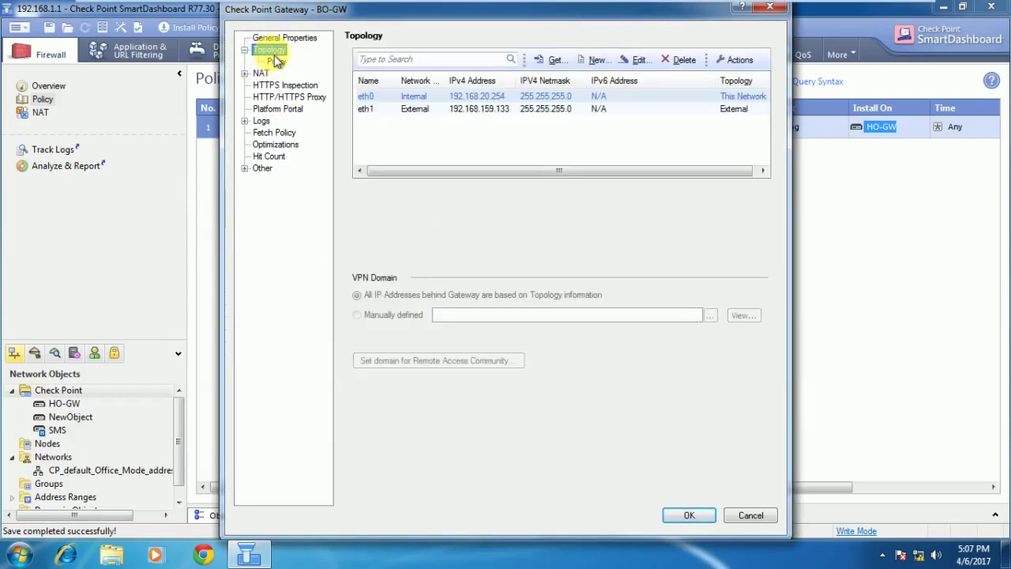
{"action": "double_click", "coordinate": [441, 98]}
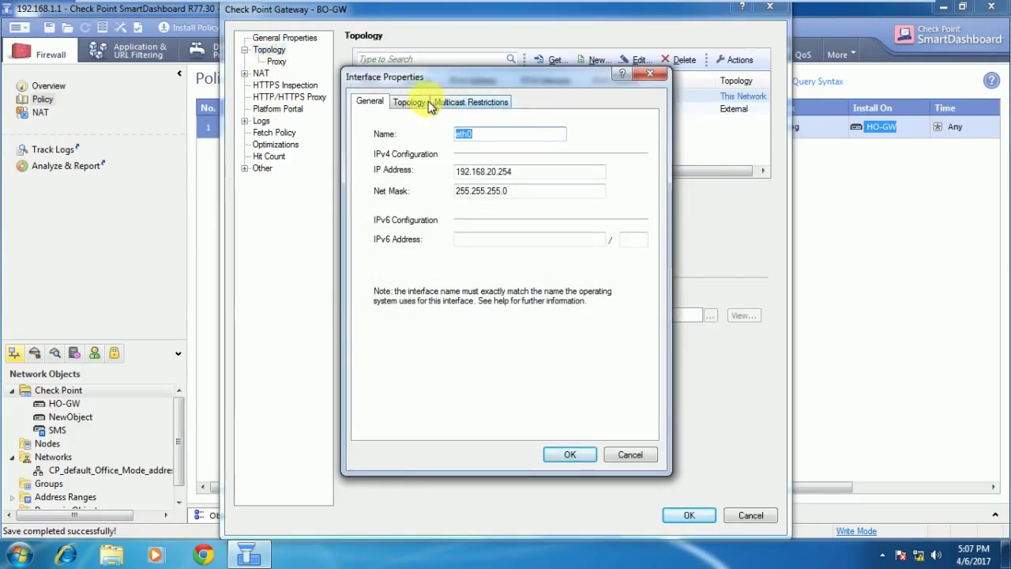
{"action": "left_click", "coordinate": [409, 102]}
{"action": "left_click", "coordinate": [470, 102]}
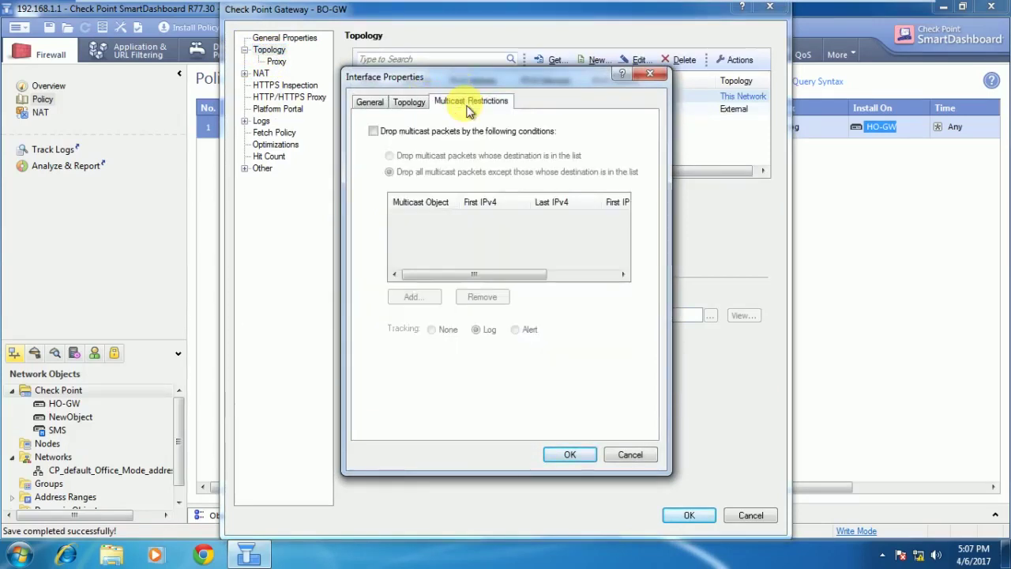
{"action": "left_click", "coordinate": [408, 103]}
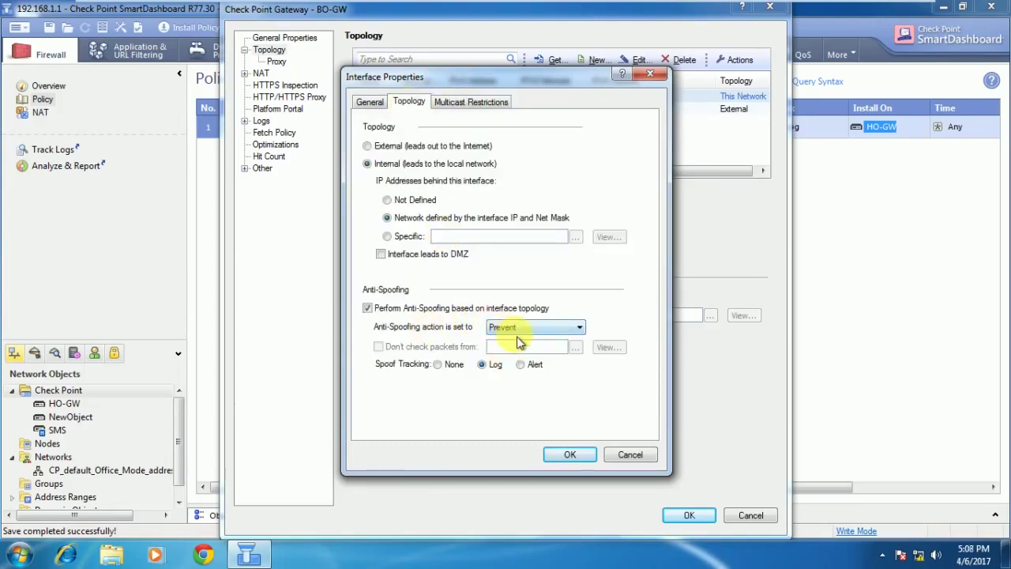
{"action": "left_click", "coordinate": [506, 327]}
{"action": "left_click", "coordinate": [514, 341]}
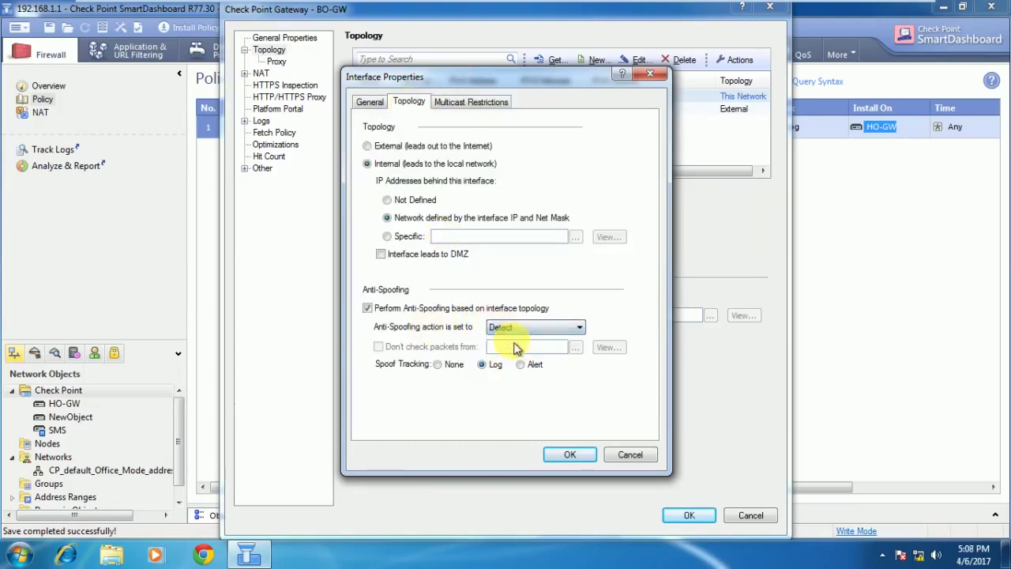
{"action": "left_click", "coordinate": [570, 455]}
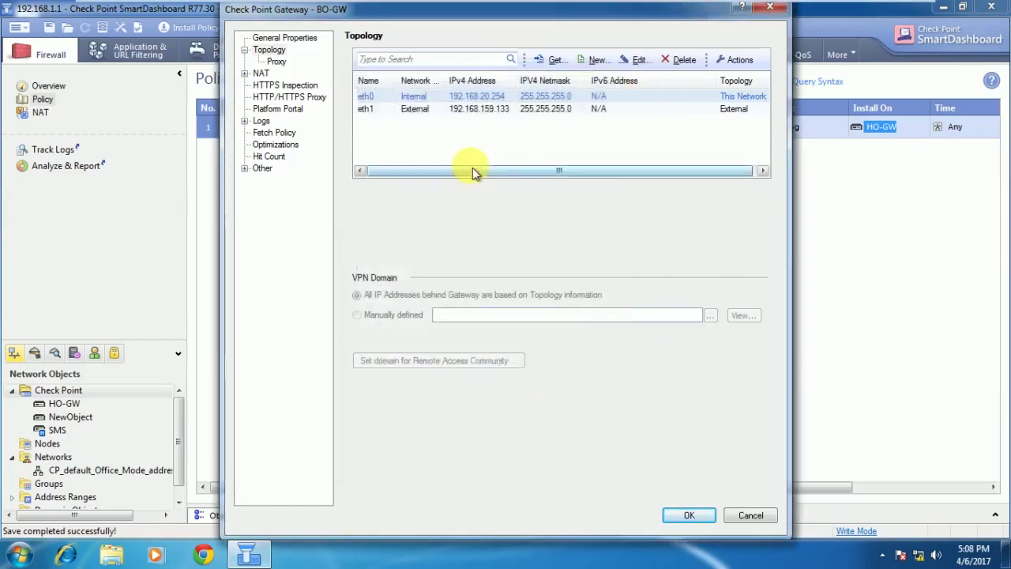
{"action": "double_click", "coordinate": [447, 109]}
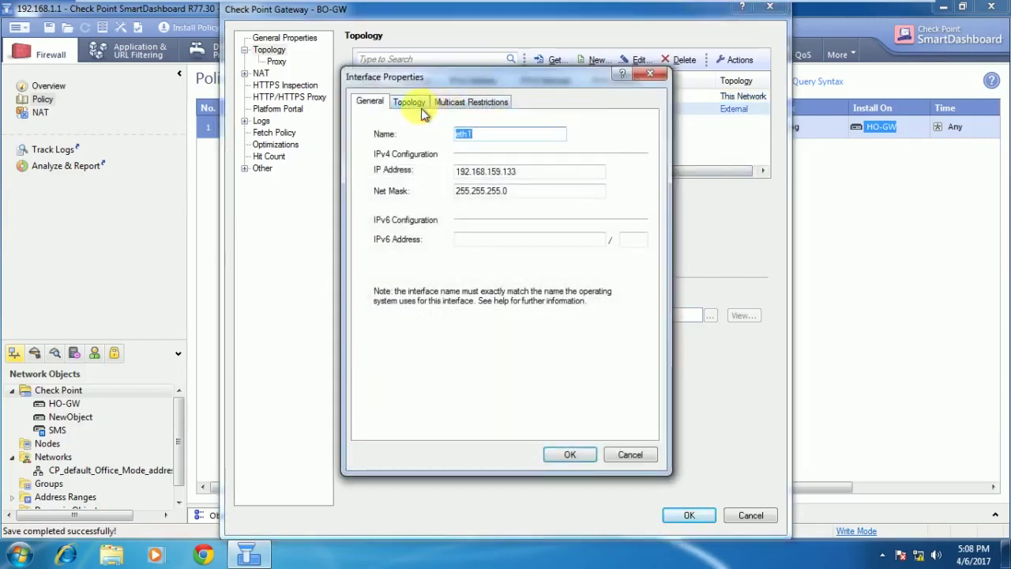
{"action": "left_click", "coordinate": [412, 104]}
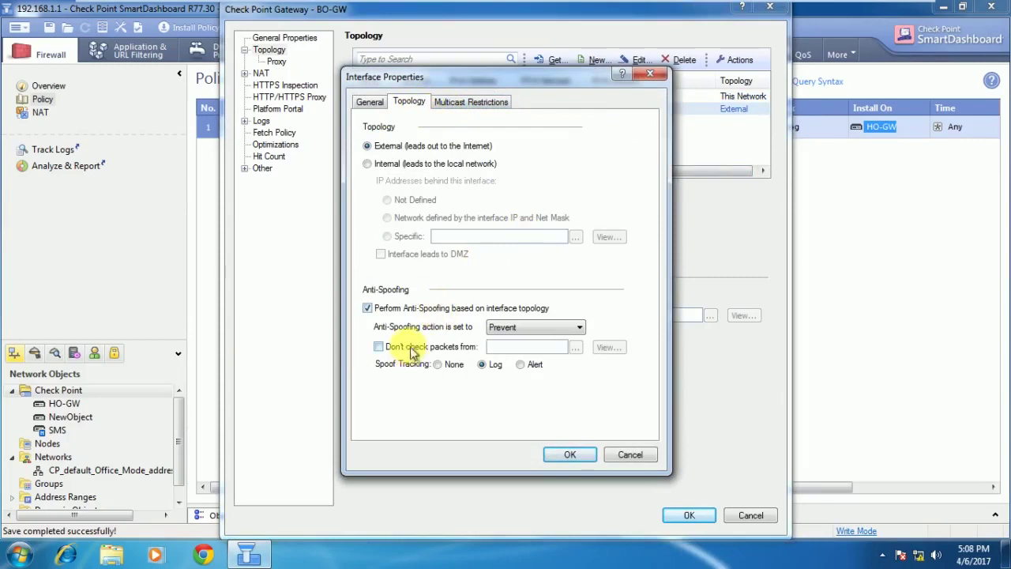
{"action": "left_click", "coordinate": [525, 327]}
{"action": "left_click", "coordinate": [524, 341]}
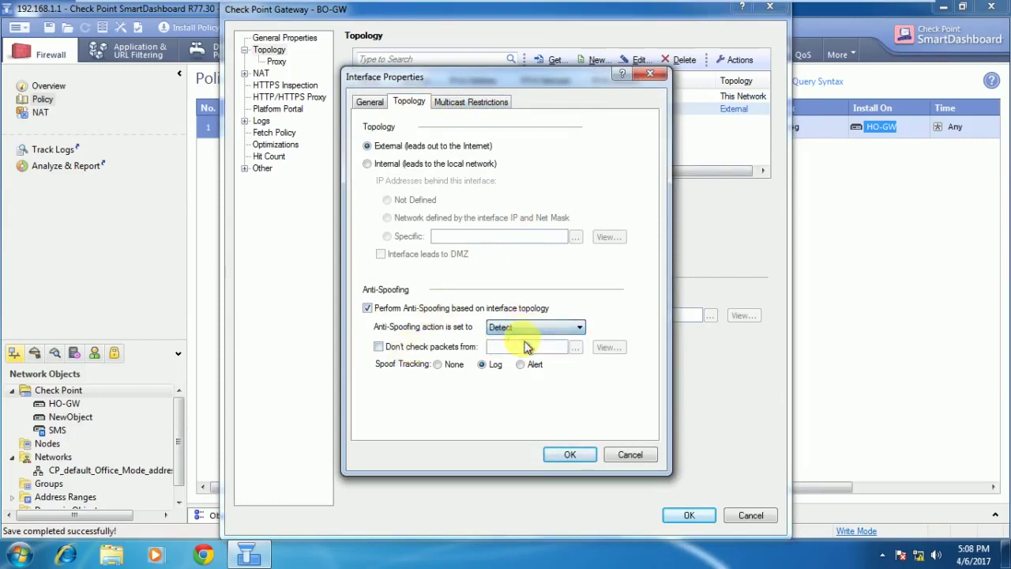
{"action": "left_click", "coordinate": [570, 454]}
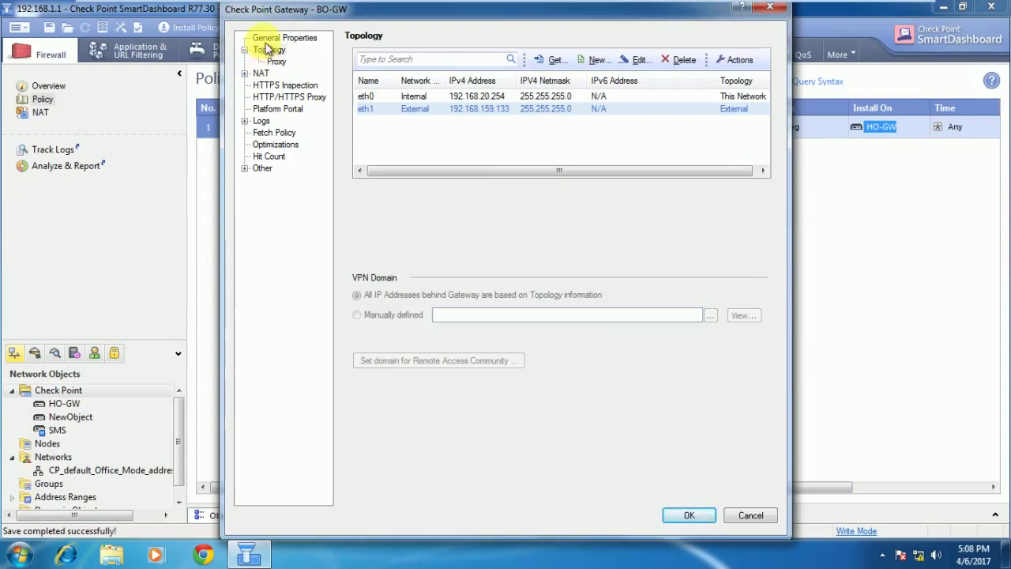
Enable the IPsec VPN blade on BO-GW and save the gateway.
{"action": "left_click", "coordinate": [269, 39]}
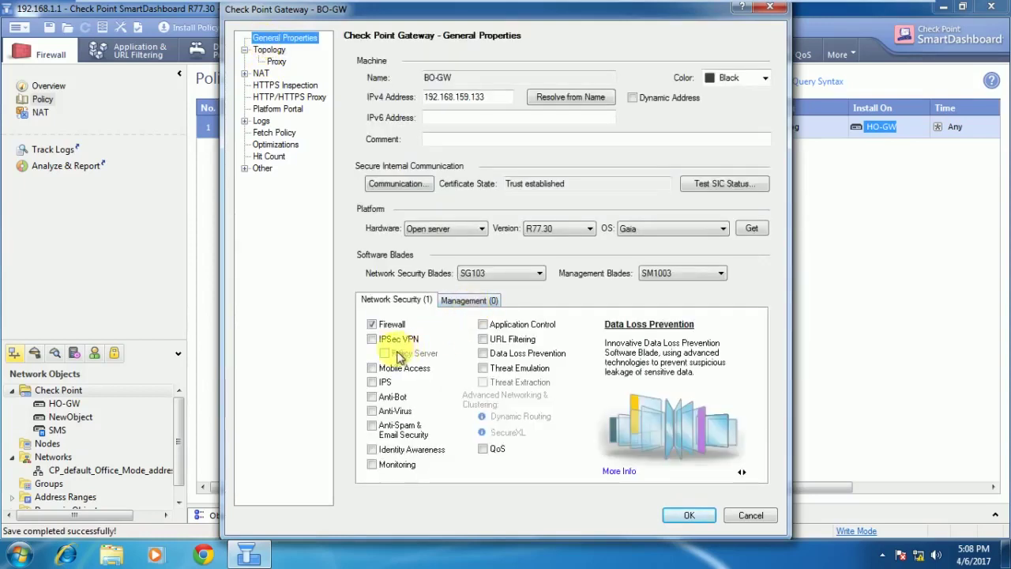
{"action": "left_click", "coordinate": [372, 339]}
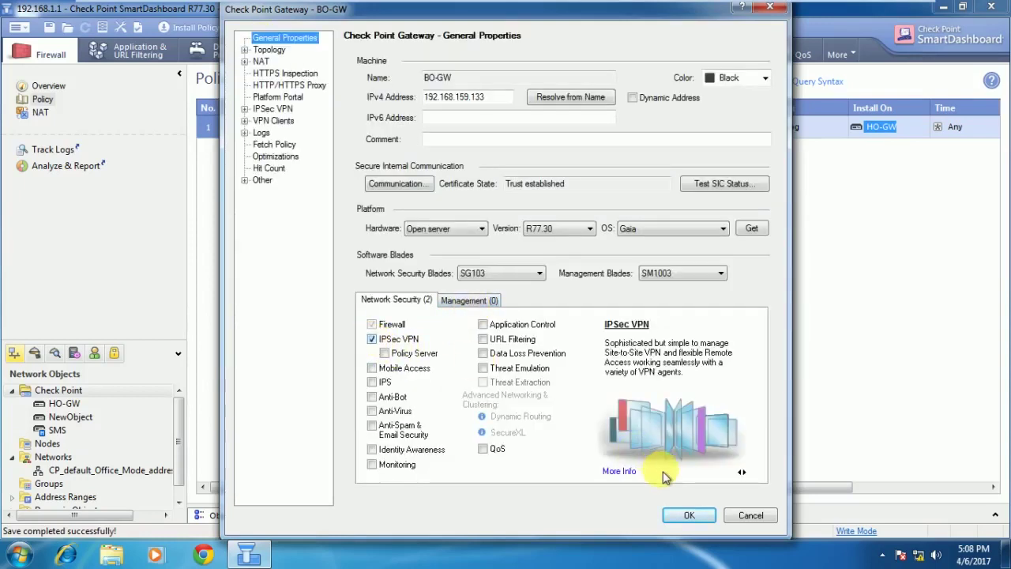
{"action": "left_click", "coordinate": [689, 519]}
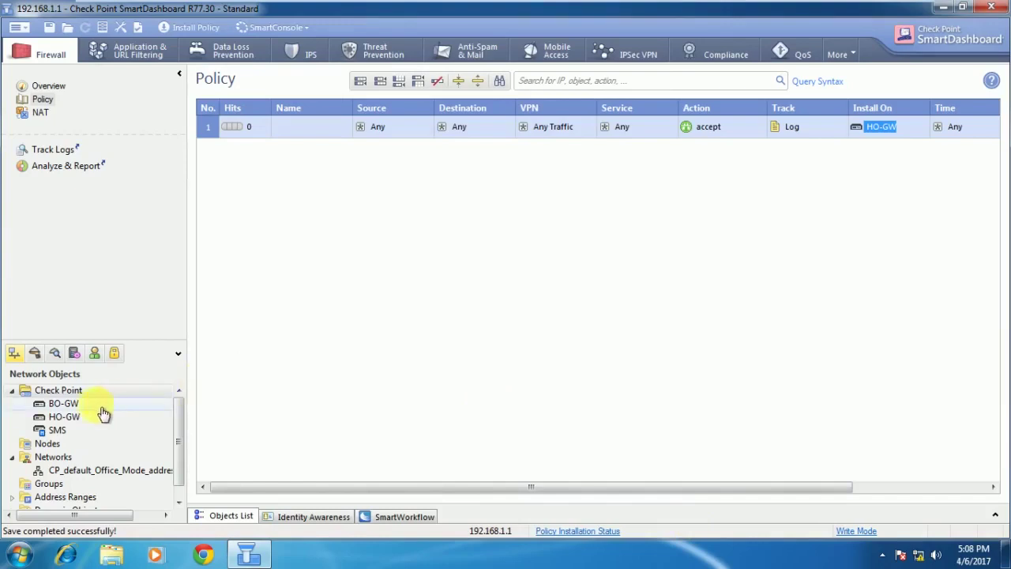
Open HO-GW's topology and set eth0's anti-spoofing action to Detect.
{"action": "left_click", "coordinate": [75, 419]}
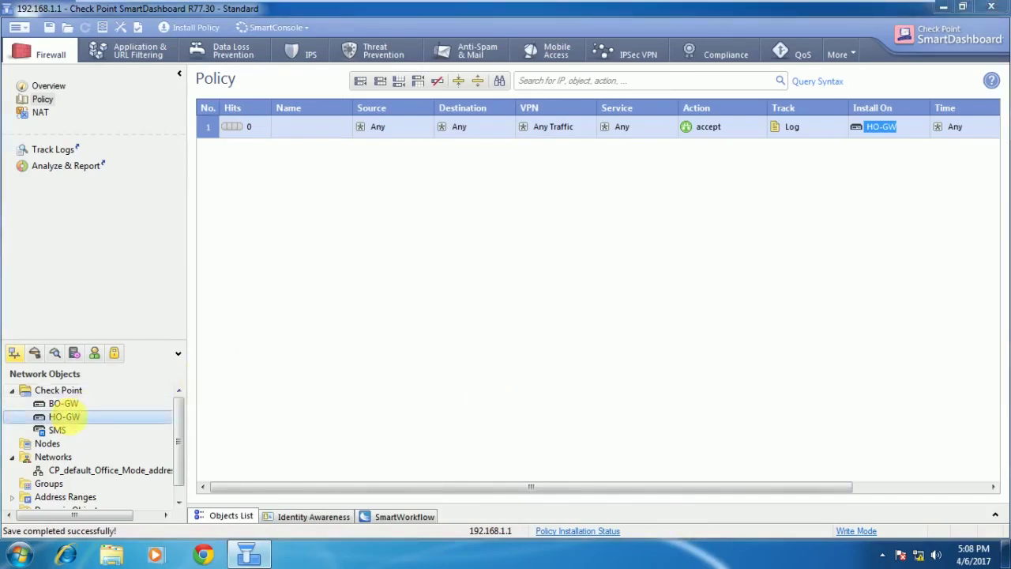
{"action": "double_click", "coordinate": [65, 417]}
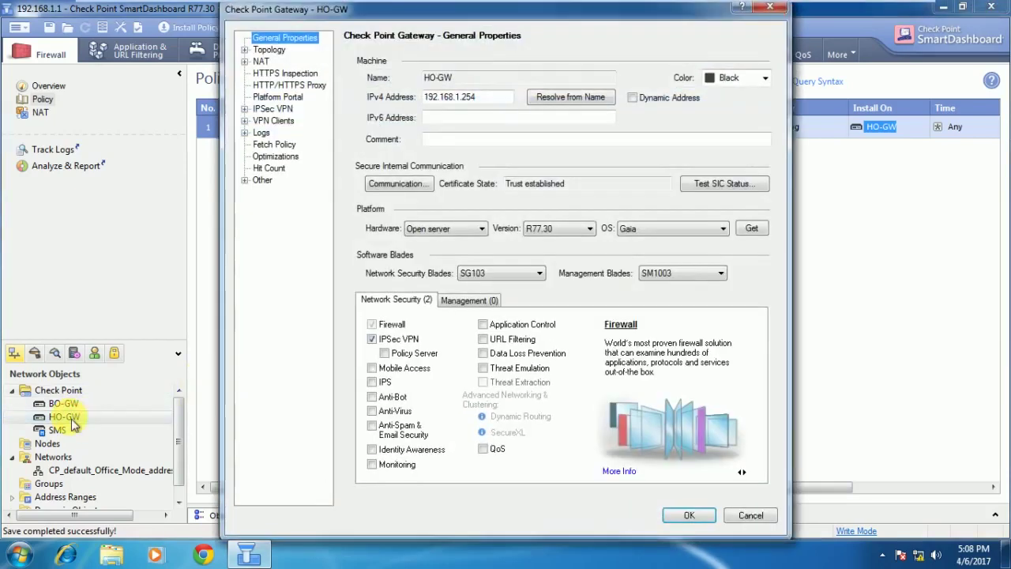
{"action": "left_click", "coordinate": [269, 51]}
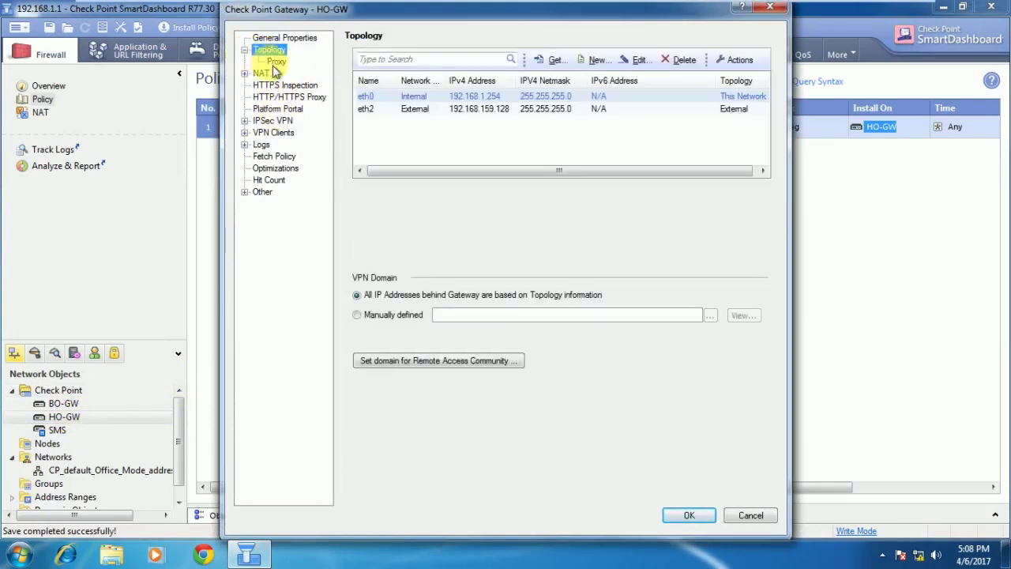
{"action": "left_click", "coordinate": [244, 50]}
{"action": "double_click", "coordinate": [439, 96]}
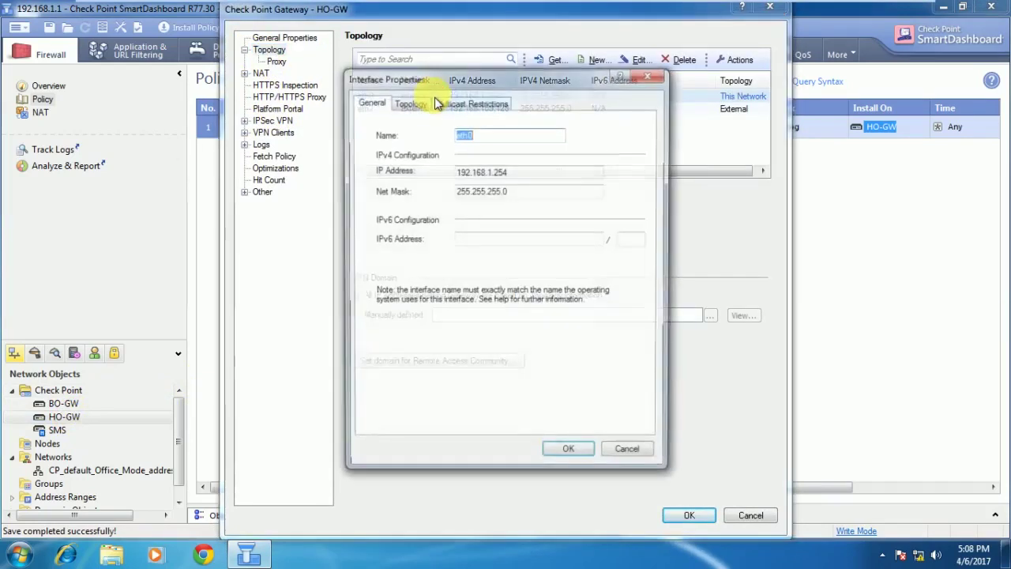
{"action": "left_click", "coordinate": [469, 102]}
{"action": "left_click", "coordinate": [410, 101]}
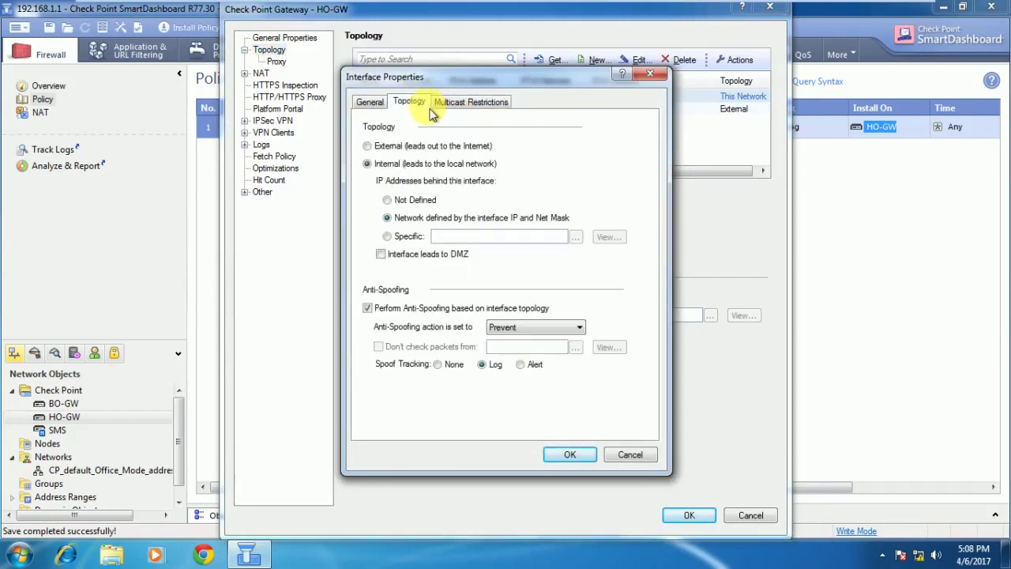
{"action": "left_click", "coordinate": [521, 327]}
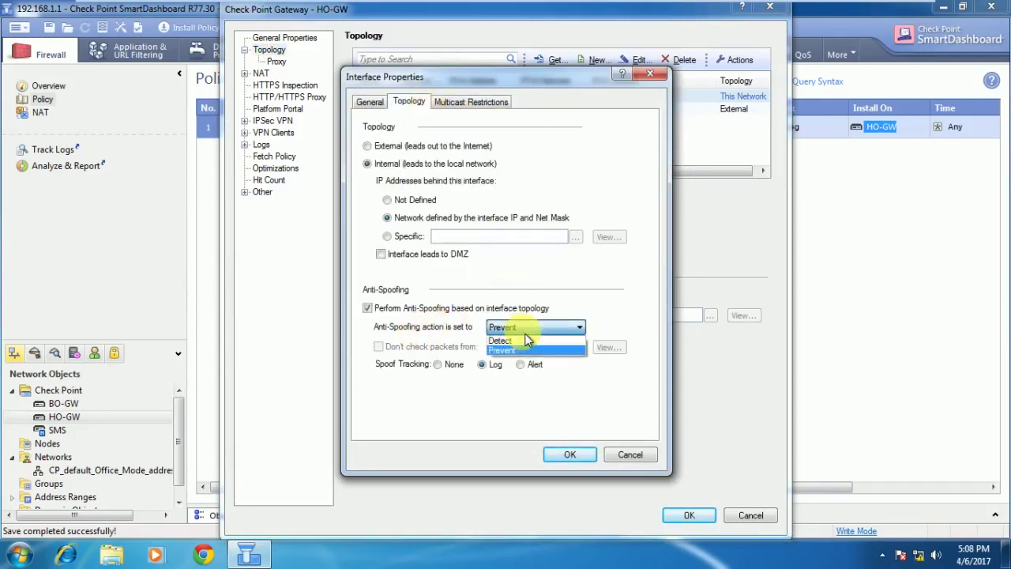
{"action": "left_click", "coordinate": [518, 340]}
{"action": "left_click", "coordinate": [568, 459]}
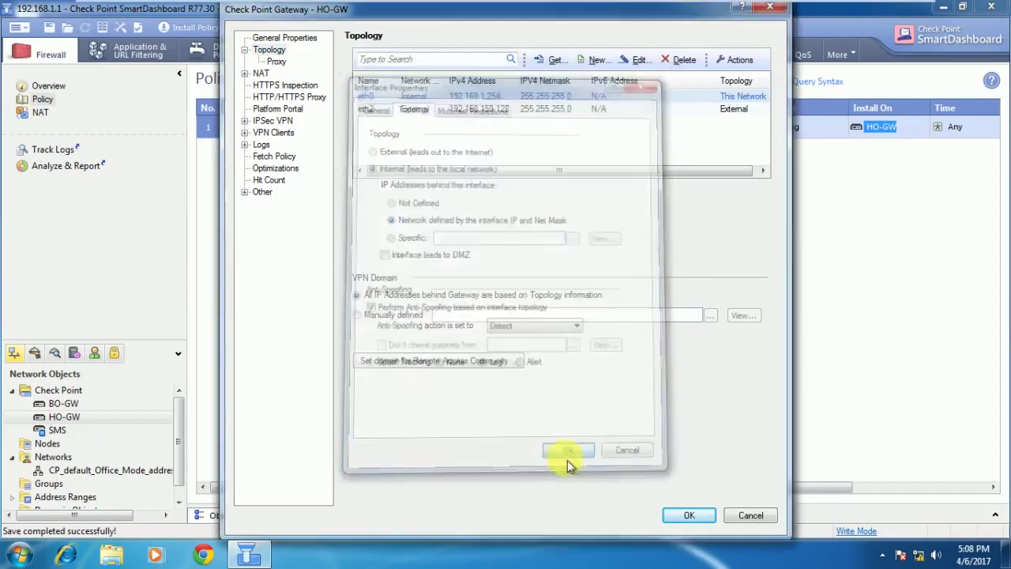
Set eth2's anti-spoofing action to Detect and save HO-GW.
{"action": "double_click", "coordinate": [410, 111]}
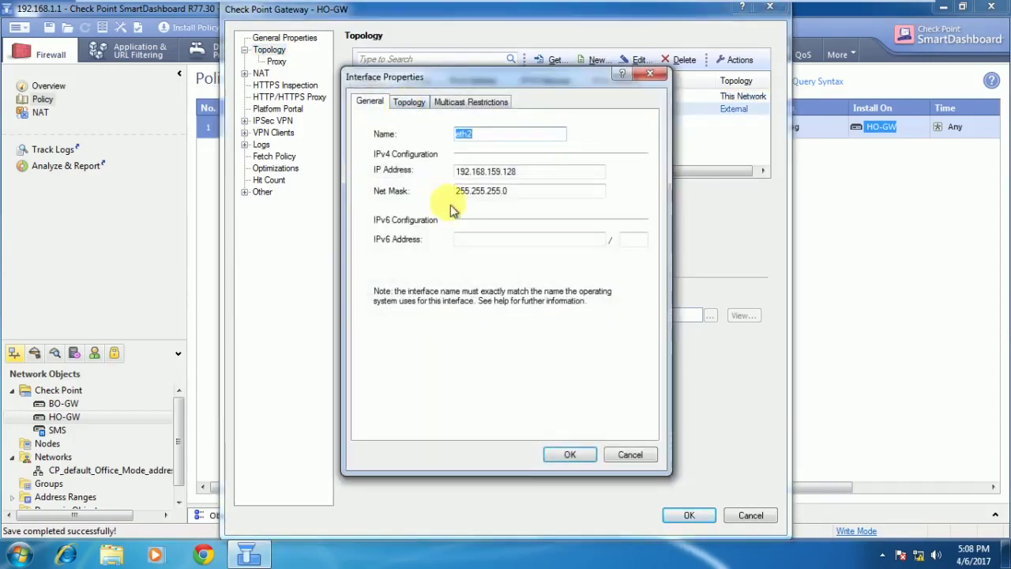
{"action": "left_click", "coordinate": [410, 103]}
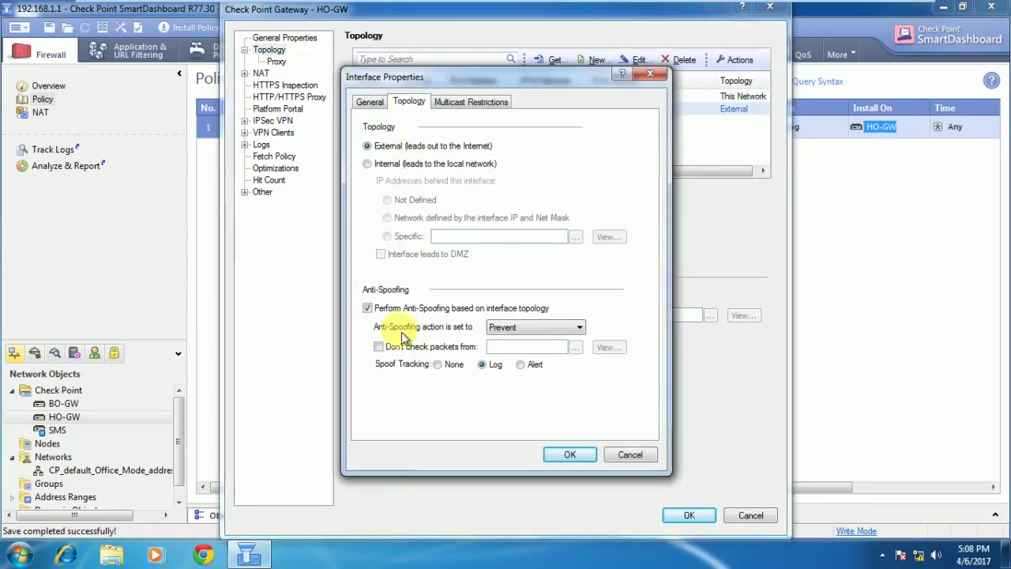
{"action": "left_click", "coordinate": [506, 327]}
{"action": "left_click", "coordinate": [502, 341]}
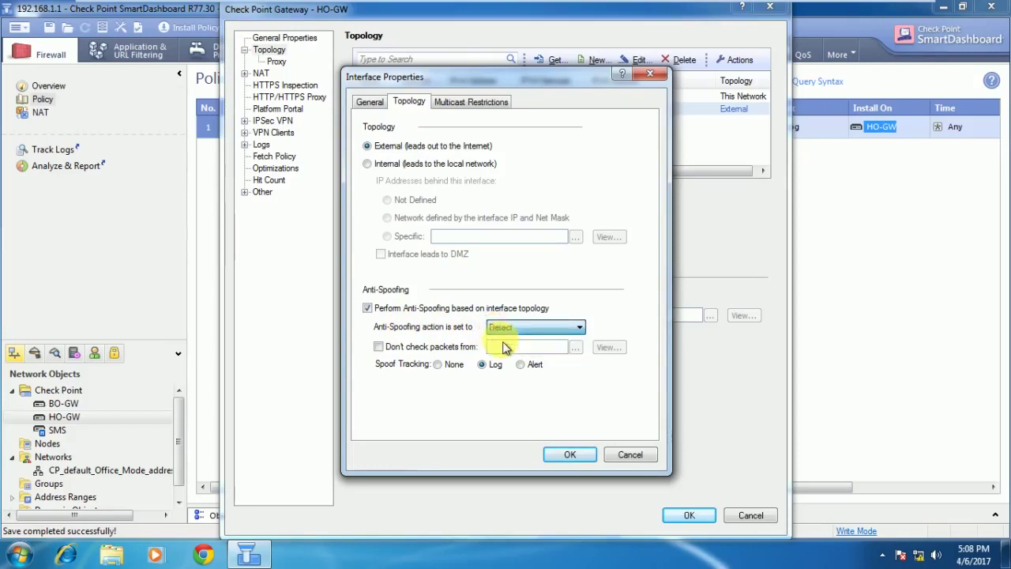
{"action": "left_click", "coordinate": [567, 456]}
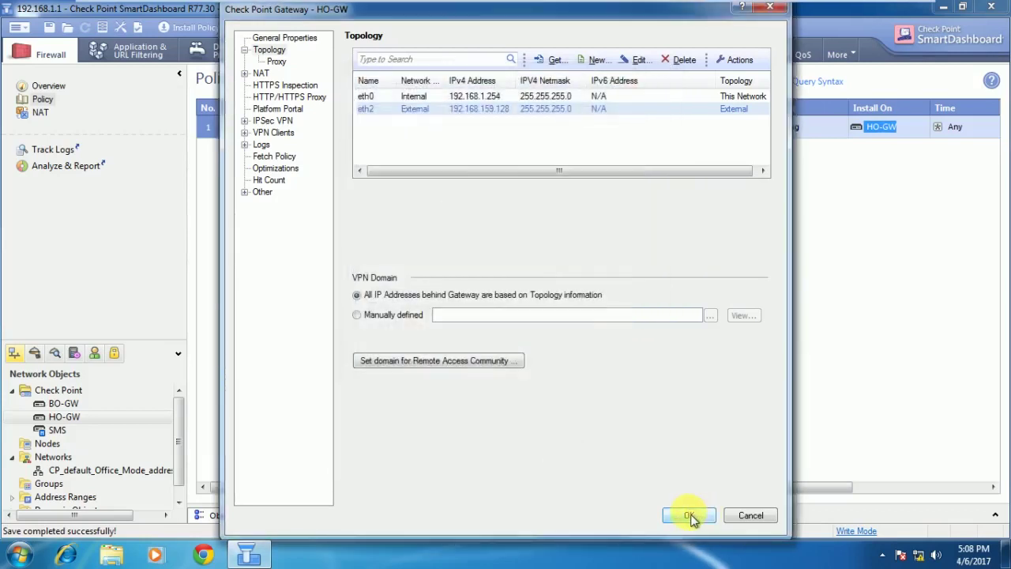
{"action": "left_click", "coordinate": [689, 515]}
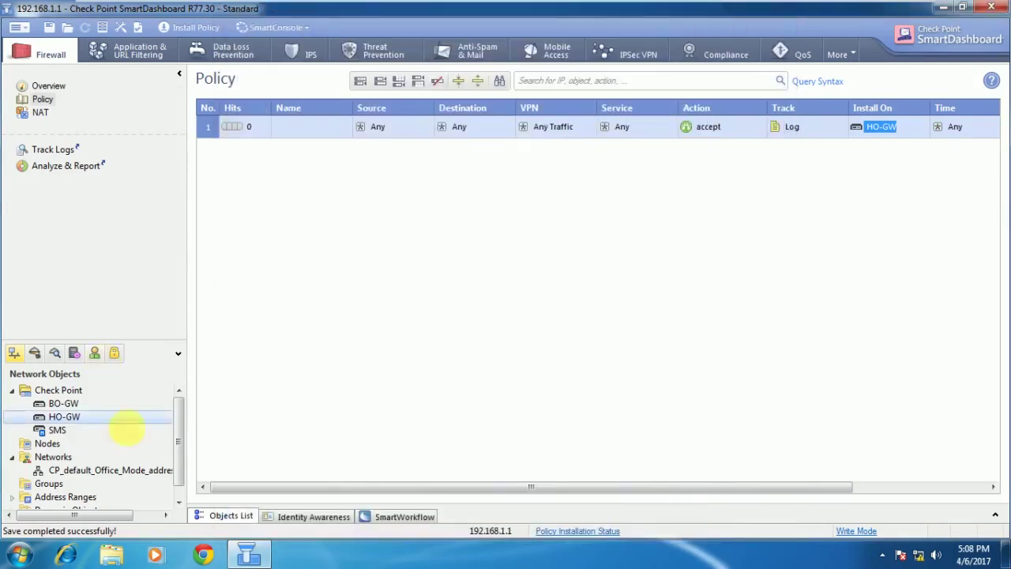
Start a new network object named HO-LAN, correcting the mistyped BO prefix.
{"action": "left_click_drag", "start_coordinate": [176, 424], "coordinate": [176, 433]}
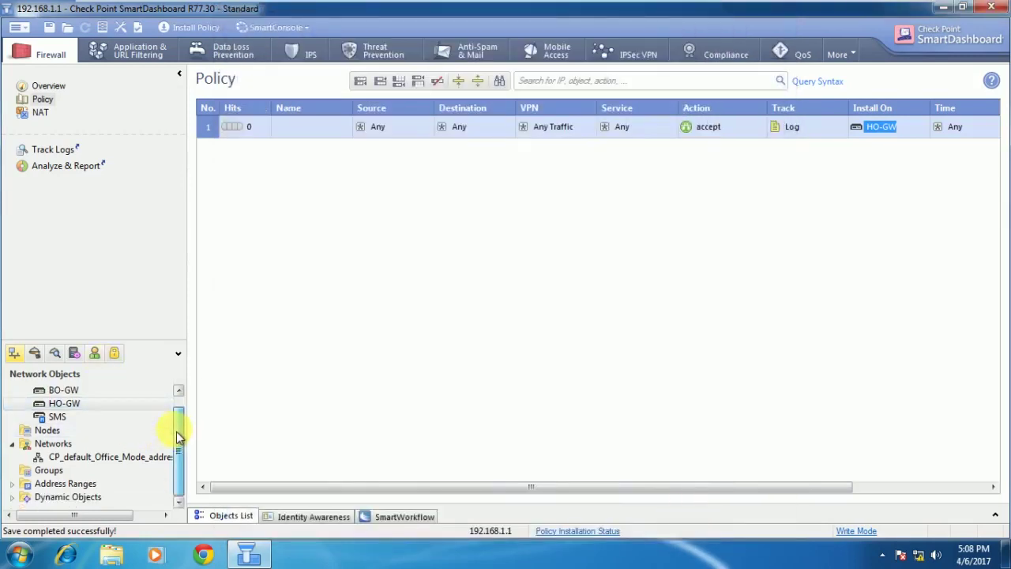
{"action": "right_click", "coordinate": [52, 444]}
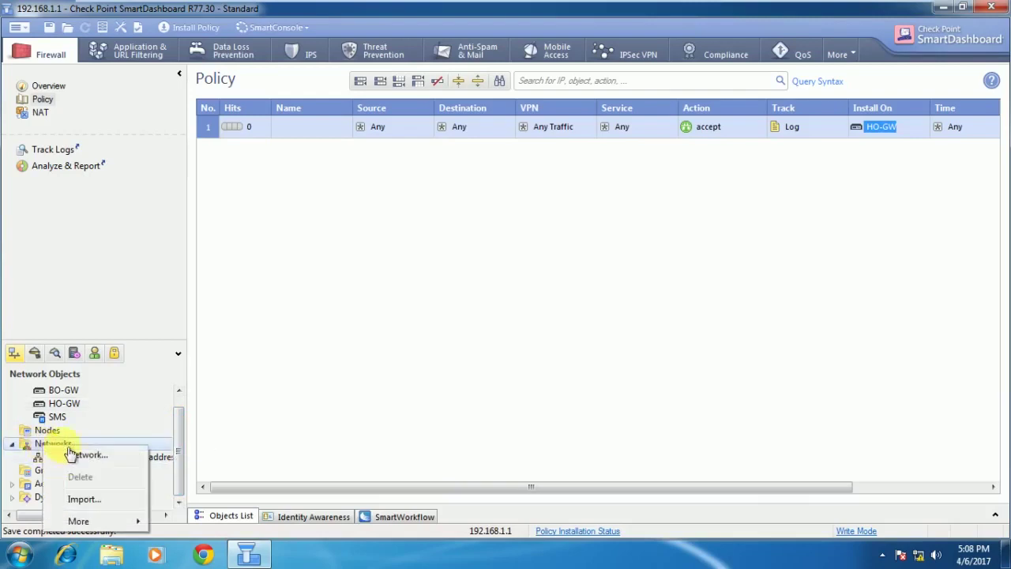
{"action": "left_click", "coordinate": [79, 455]}
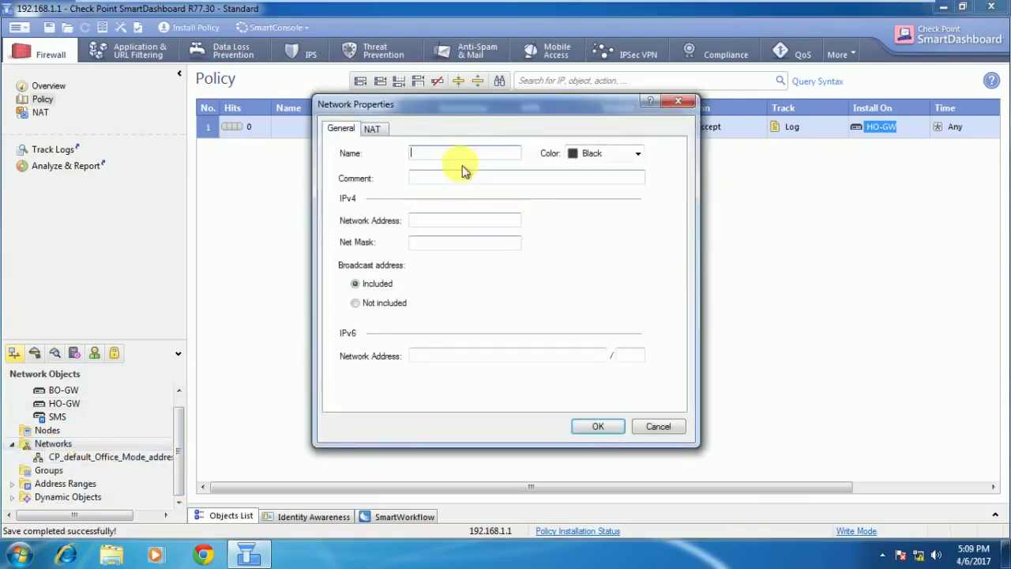
{"action": "type", "text": "B"}
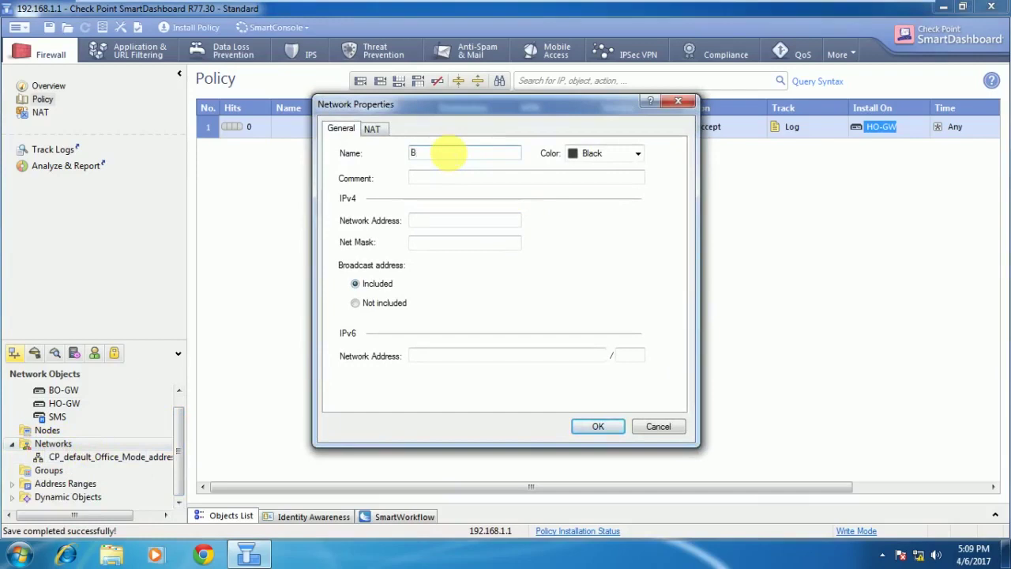
{"action": "type", "text": "O-LAN"}
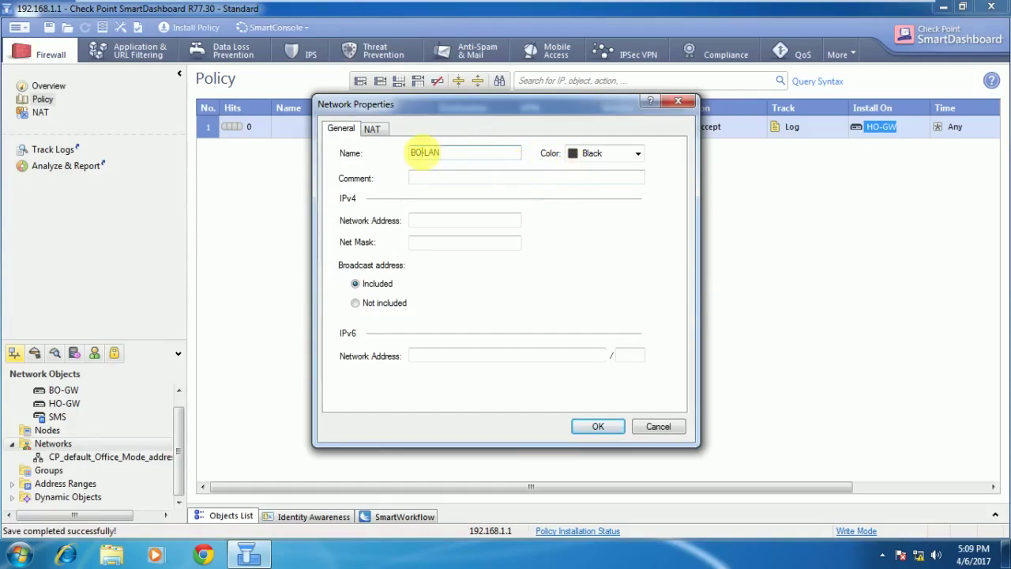
{"action": "key", "text": "BackSpace"}
{"action": "key", "text": "BackSpace"}
{"action": "type", "text": "HO"}
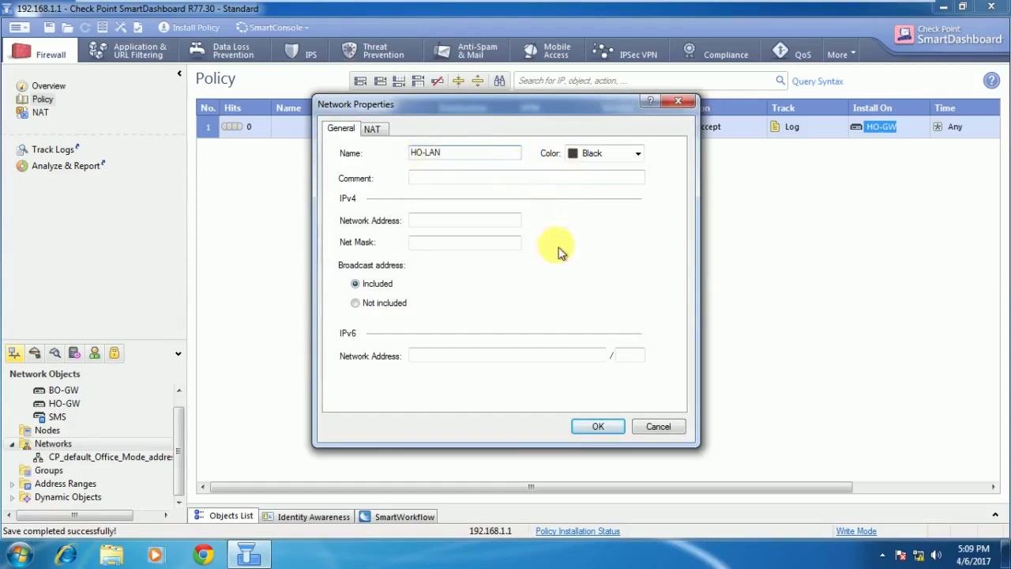
Give HO-LAN address 192.168.1.0 and net mask 255.255.255.0, fix a typo, and save.
{"action": "left_click", "coordinate": [423, 220]}
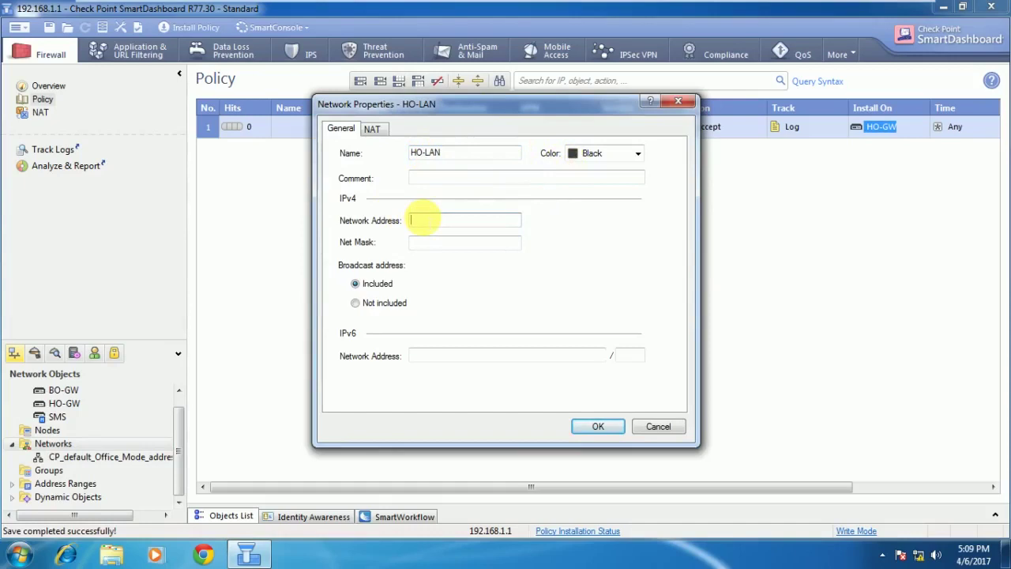
{"action": "type", "text": "192.168.1.0"}
{"action": "key", "text": "Tab"}
{"action": "type", "text": "2"}
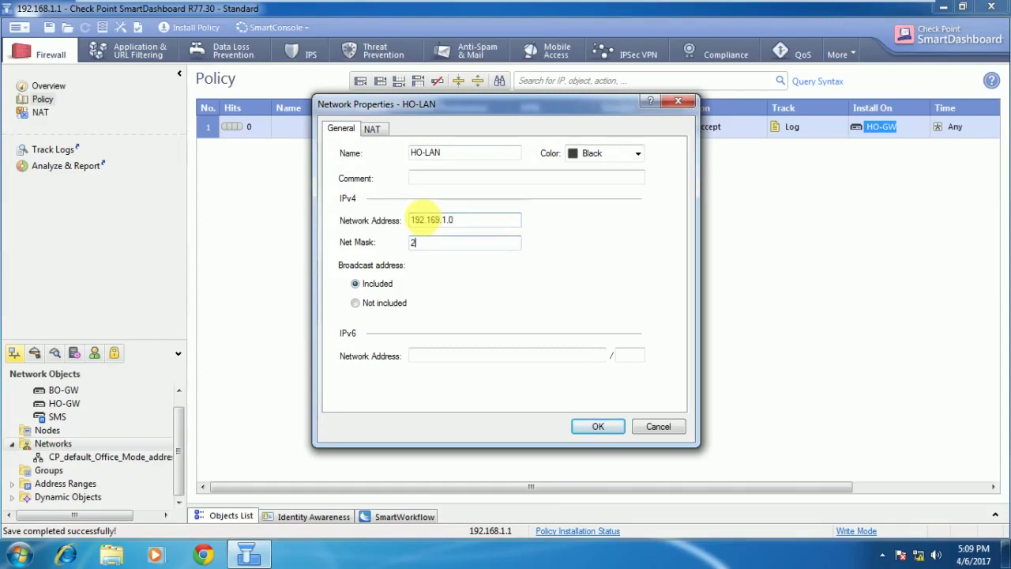
{"action": "type", "text": "55.255.255.0"}
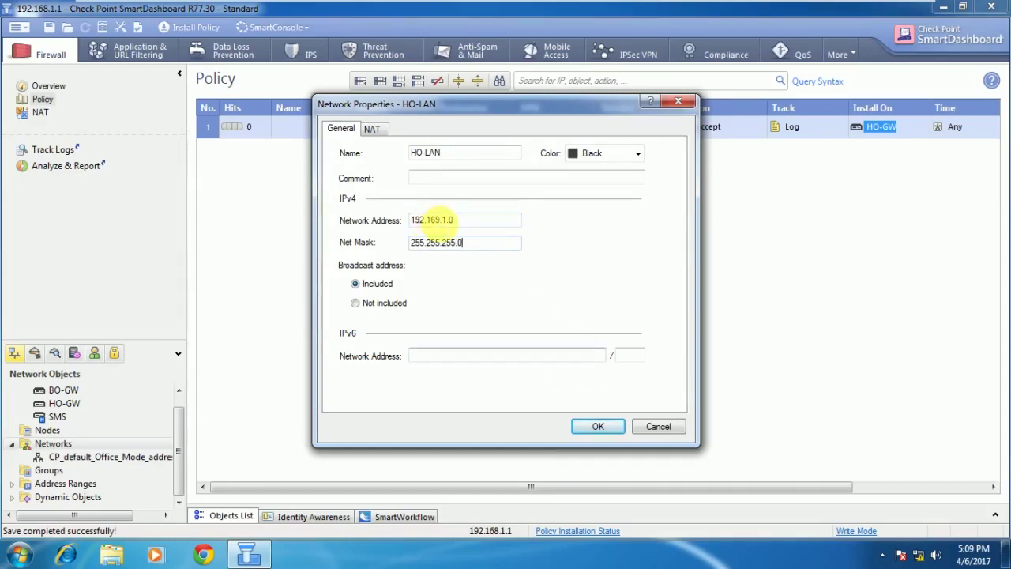
{"action": "left_click", "coordinate": [474, 219]}
{"action": "key", "text": "BackSpace"}
{"action": "type", "text": "8"}
{"action": "left_click", "coordinate": [598, 426]}
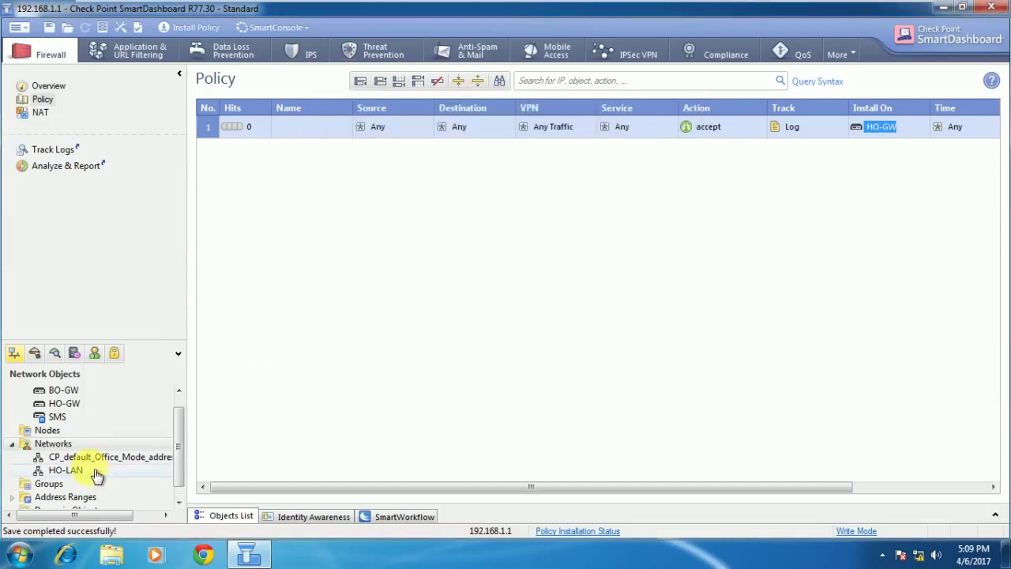
Create the BO-LAN network with address 192.168.20.0 and mask 255.255.255.0.
{"action": "right_click", "coordinate": [67, 444]}
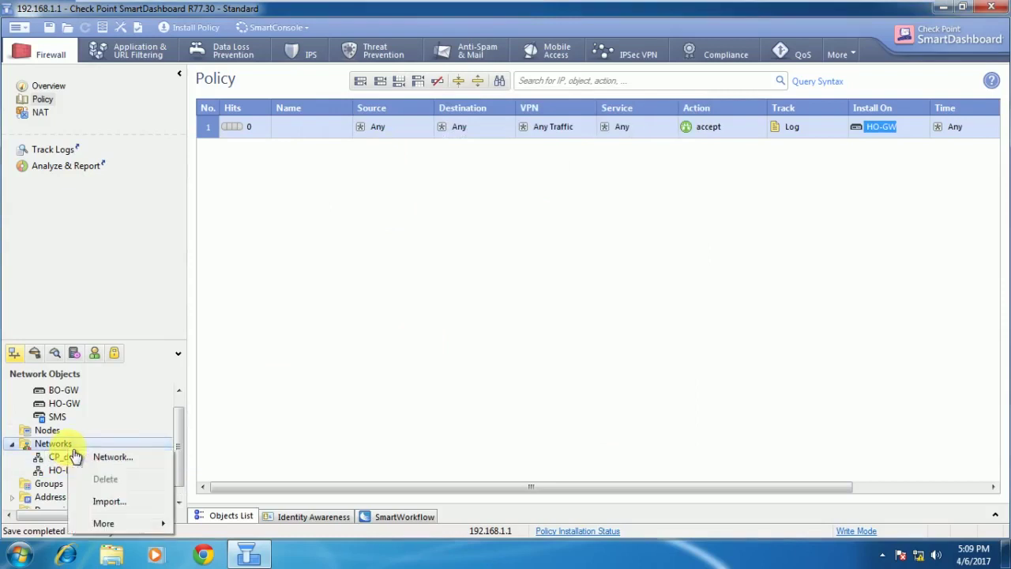
{"action": "left_click", "coordinate": [115, 460]}
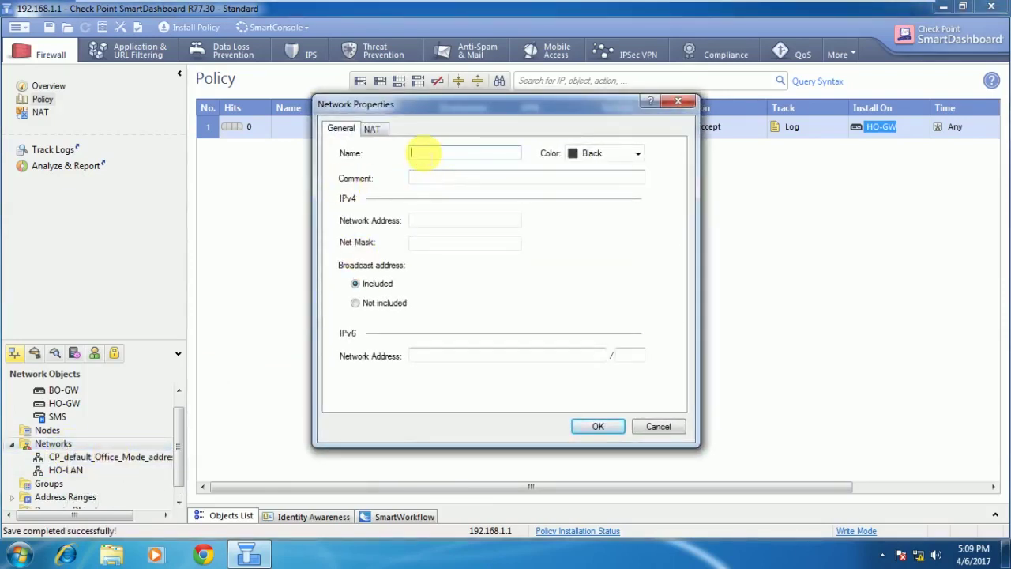
{"action": "type", "text": "BO-LAN"}
{"action": "key", "text": "Tab"}
{"action": "key", "text": "Tab"}
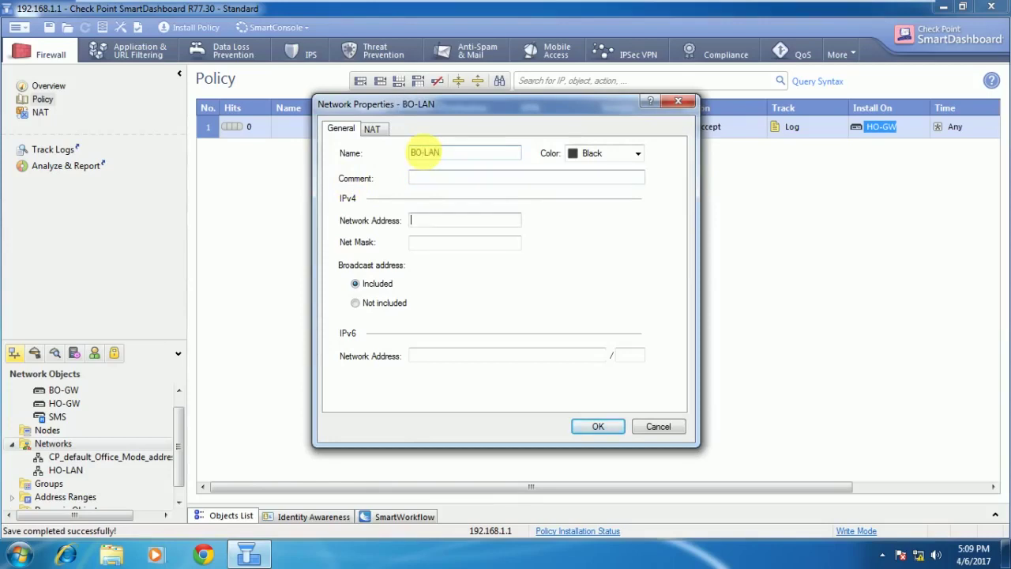
{"action": "type", "text": "192.168"}
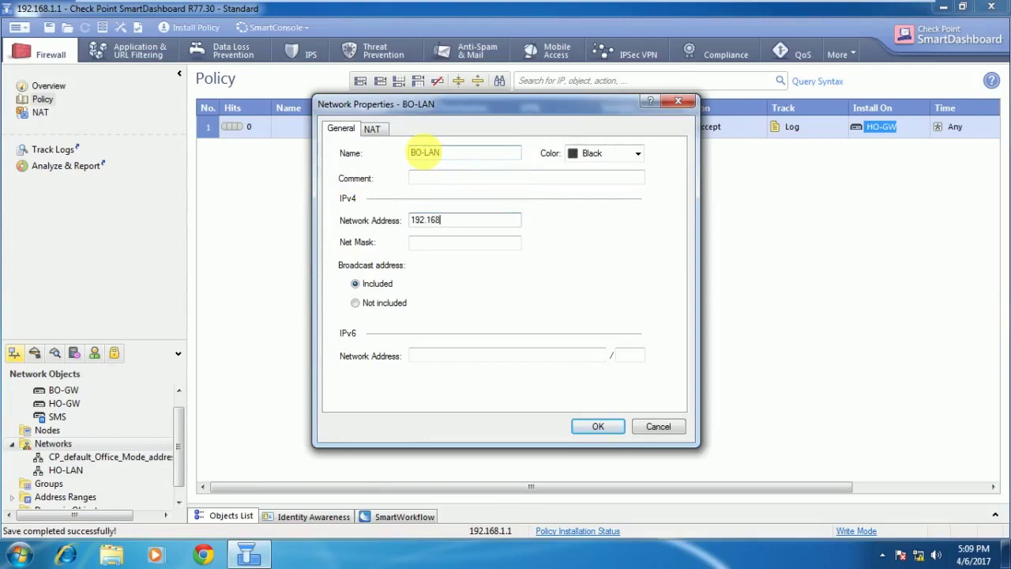
{"action": "type", "text": ".20.0"}
{"action": "key", "text": "Tab"}
{"action": "type", "text": "2"}
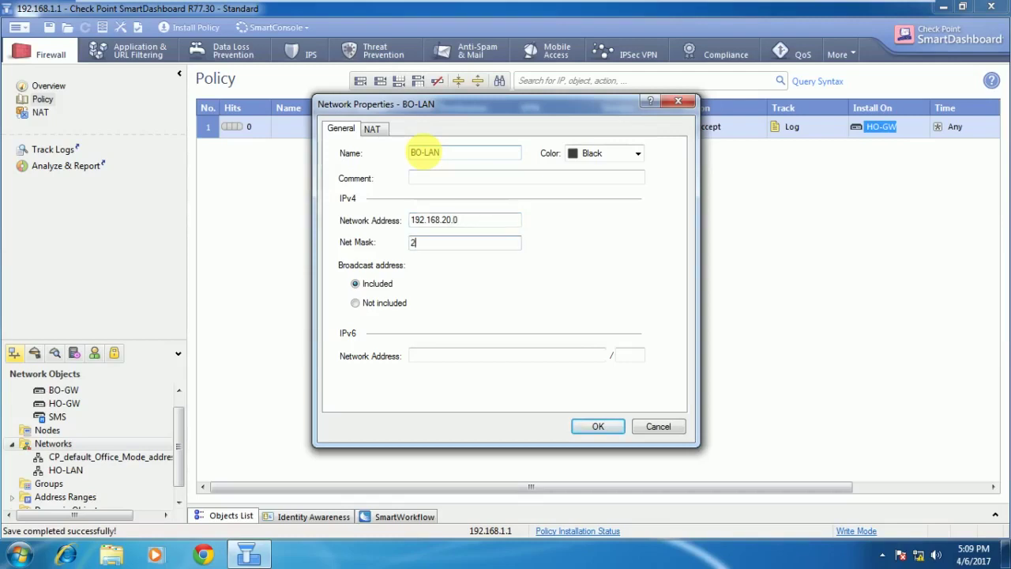
{"action": "type", "text": "55.255.255.0"}
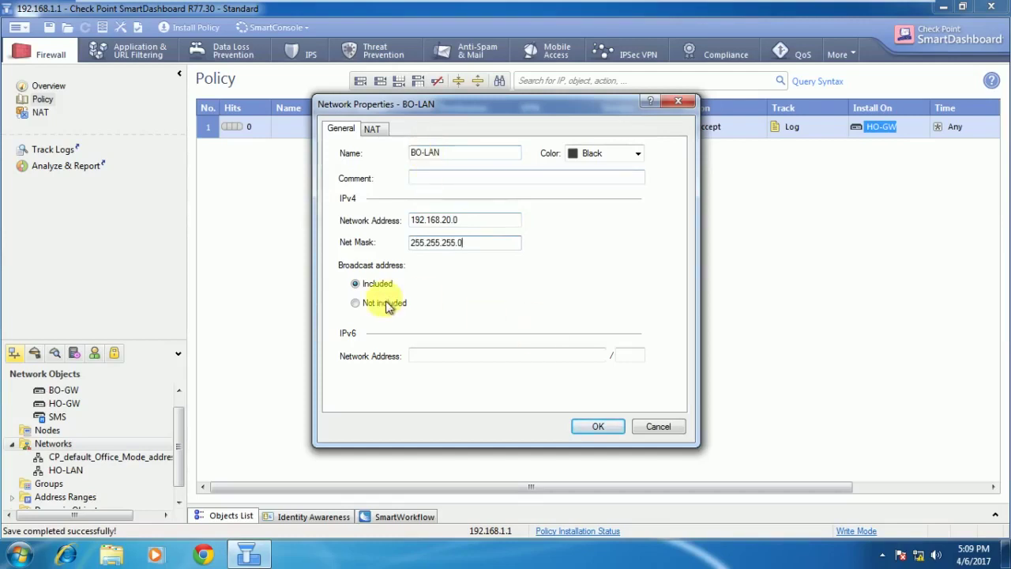
{"action": "left_click", "coordinate": [372, 130]}
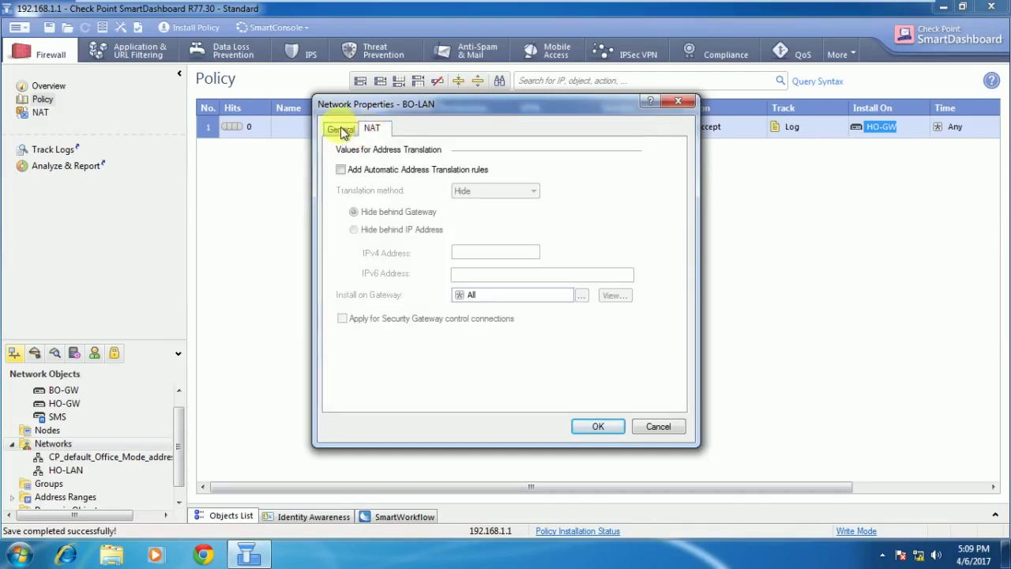
{"action": "left_click", "coordinate": [338, 128]}
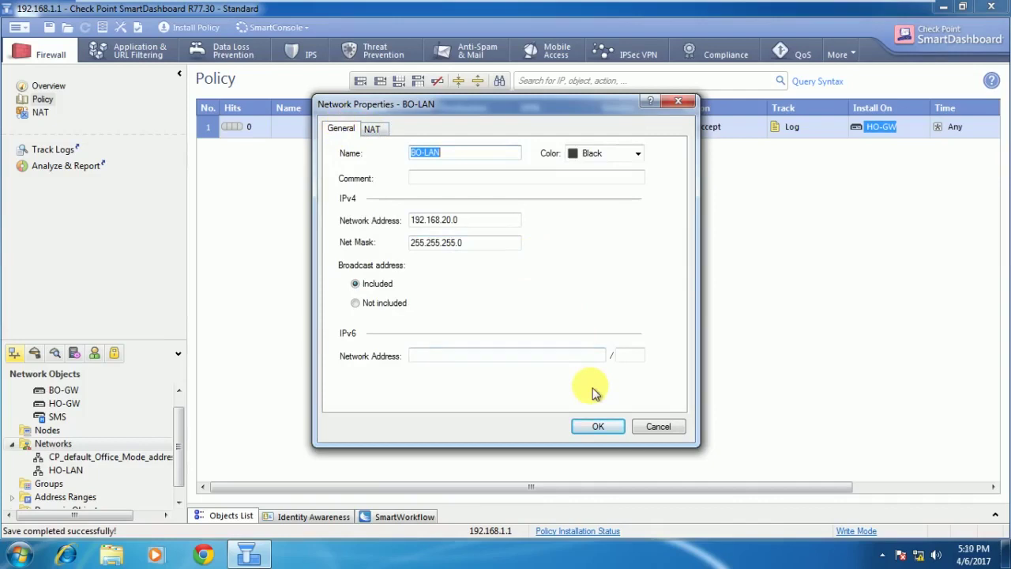
{"action": "left_click", "coordinate": [597, 427]}
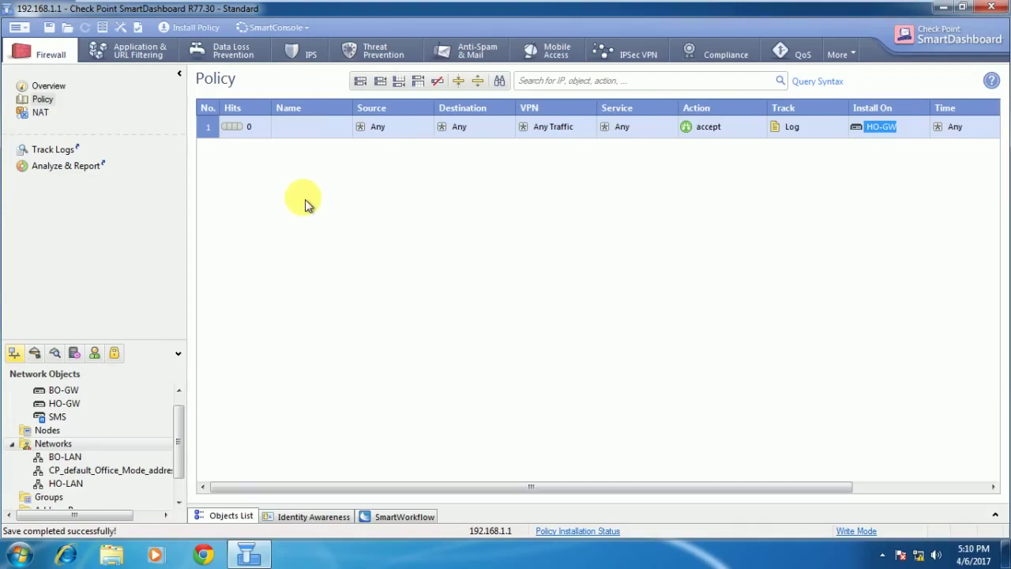
{"action": "left_click", "coordinate": [637, 60]}
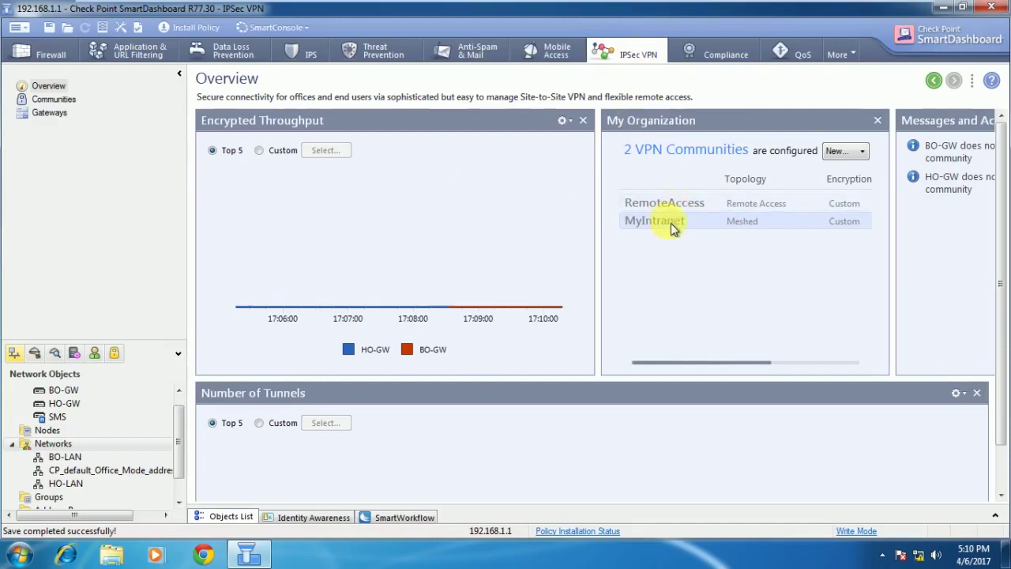
Add BO-GW and HO-GW as participating gateways in the MyIntranet community properties.
{"action": "left_click", "coordinate": [846, 150]}
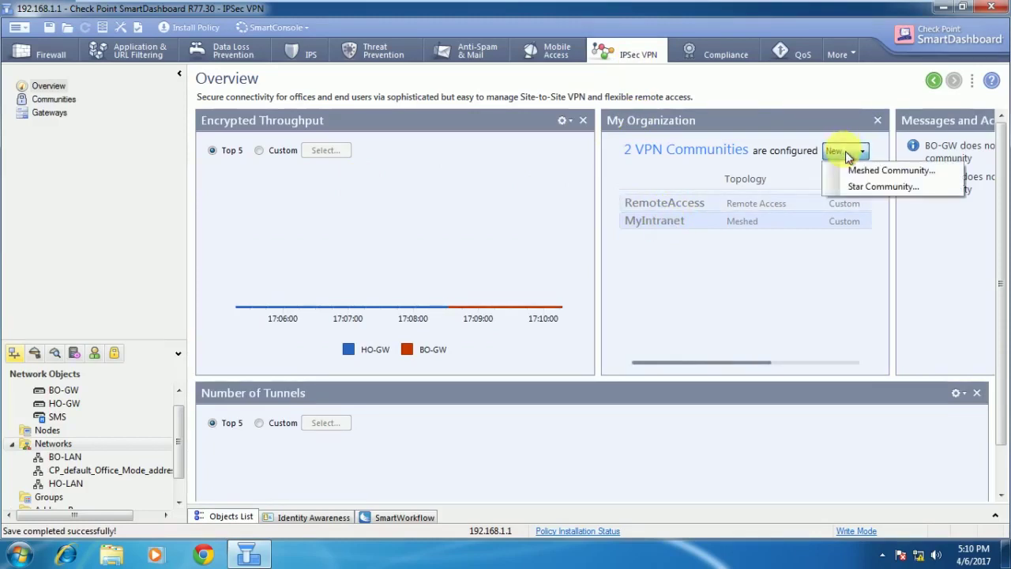
{"action": "left_click", "coordinate": [786, 279]}
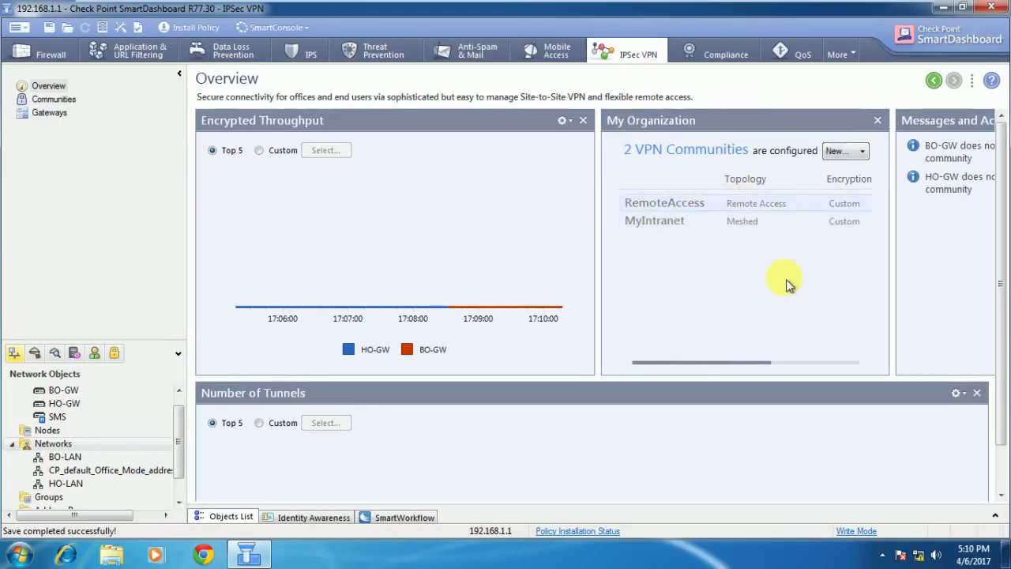
{"action": "double_click", "coordinate": [680, 228]}
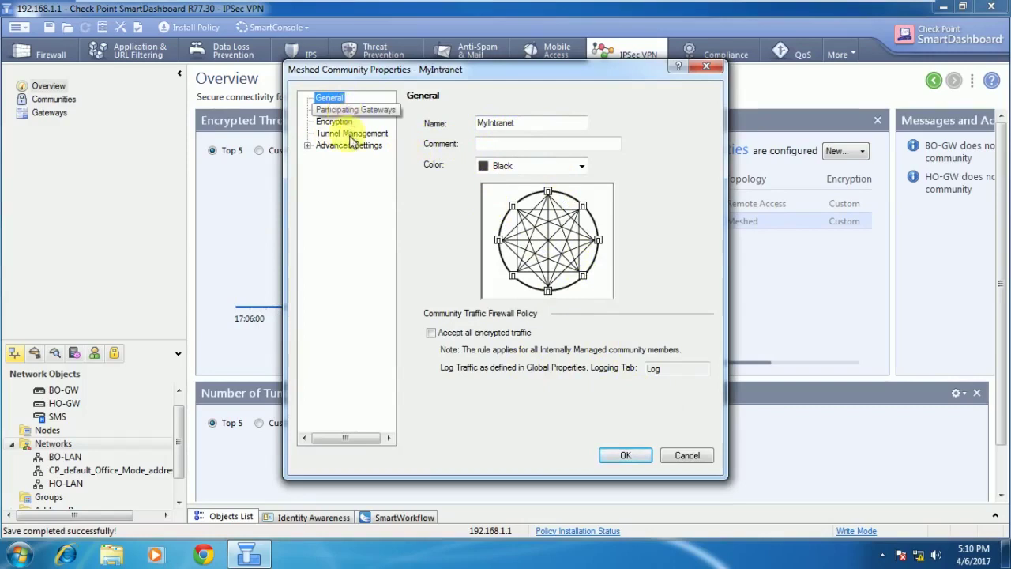
{"action": "left_click", "coordinate": [339, 111]}
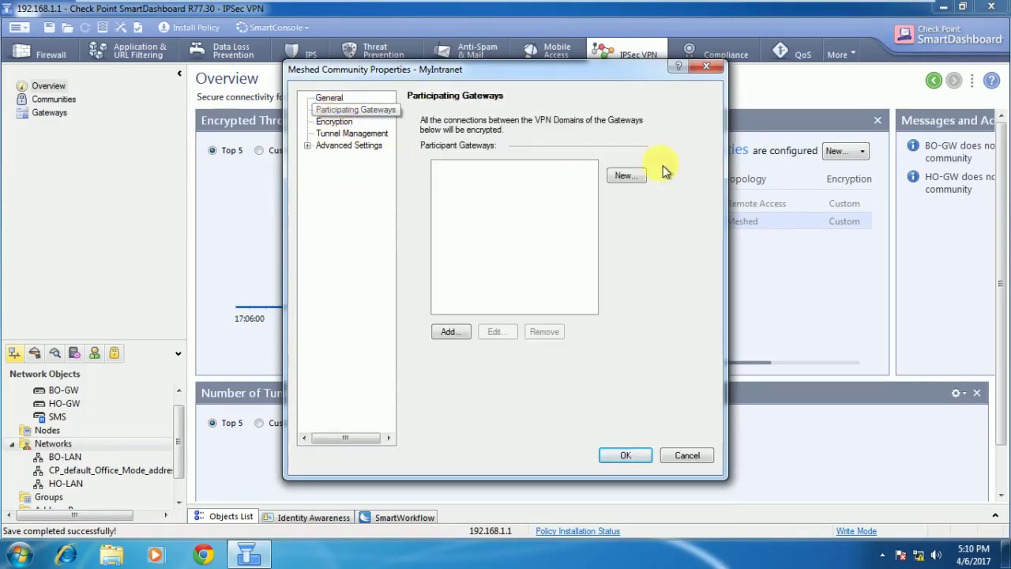
{"action": "left_click", "coordinate": [641, 176]}
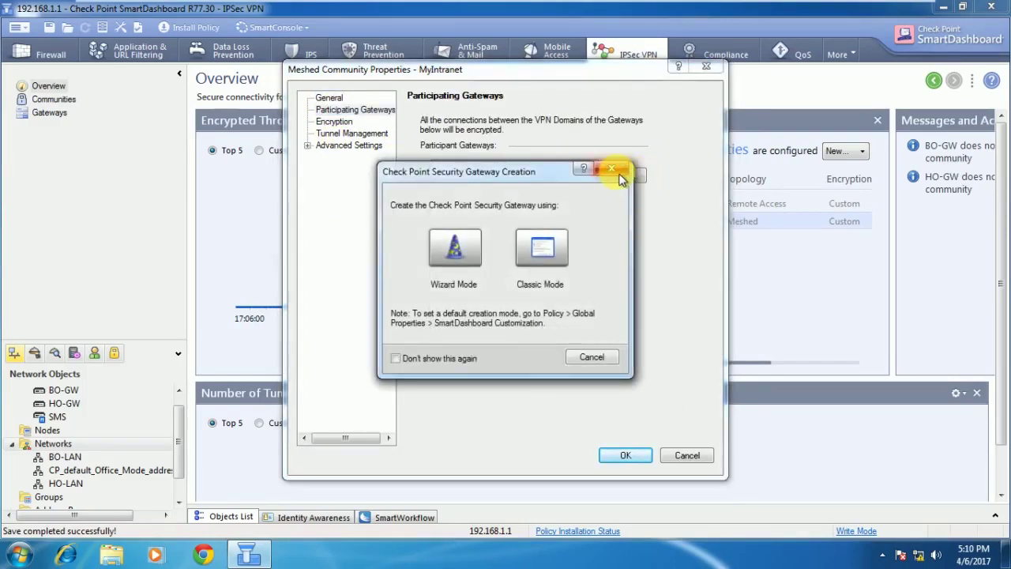
{"action": "left_click", "coordinate": [611, 168]}
{"action": "left_click", "coordinate": [449, 332]}
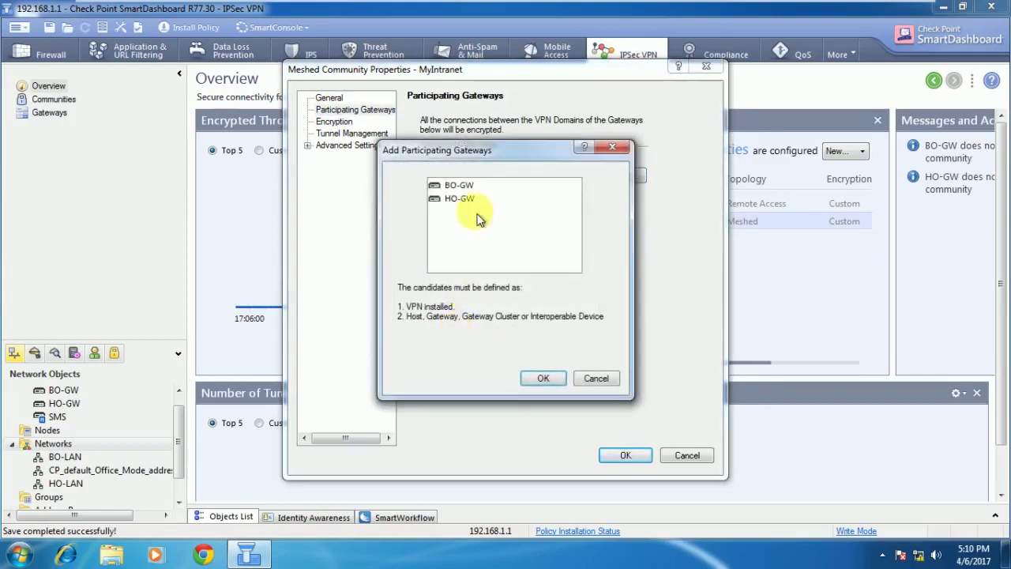
{"action": "double_click", "coordinate": [463, 189]}
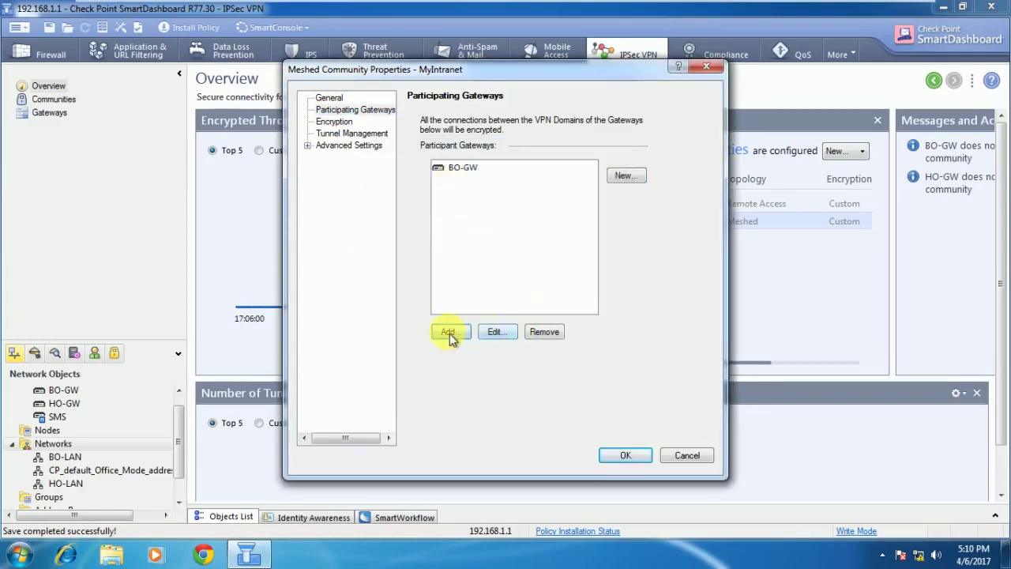
{"action": "left_click", "coordinate": [449, 332]}
{"action": "double_click", "coordinate": [461, 192]}
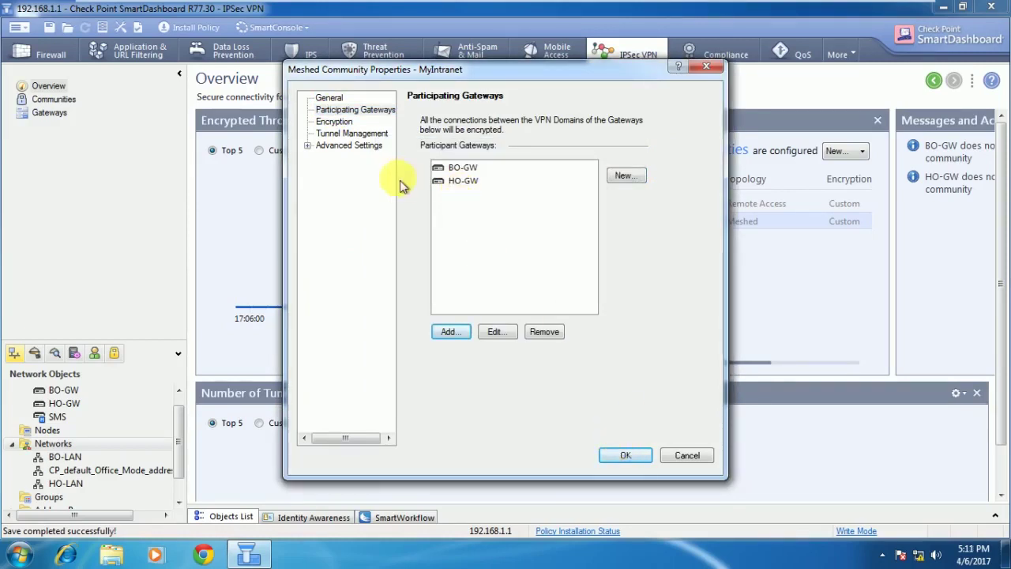
{"action": "left_click", "coordinate": [325, 125]}
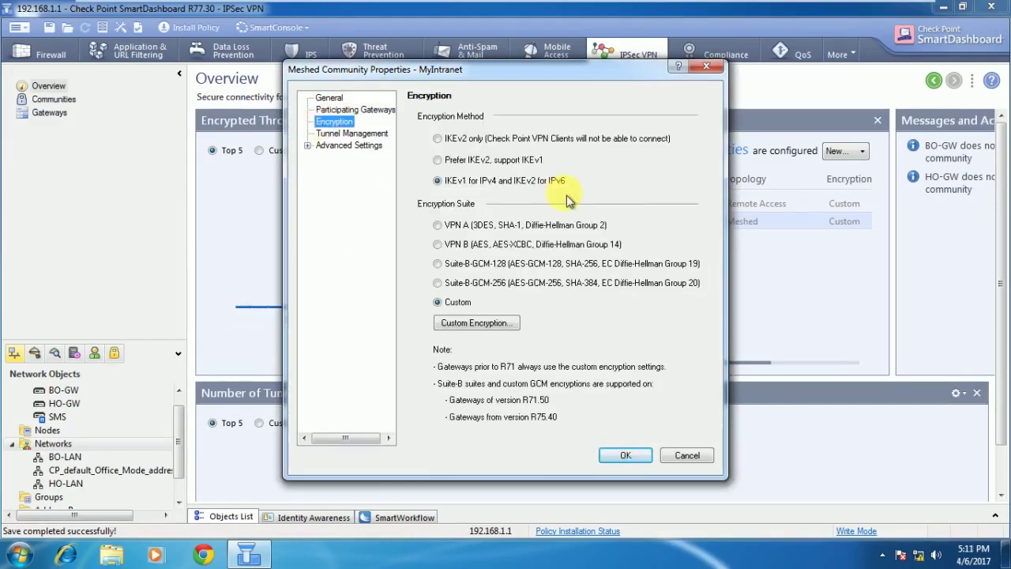
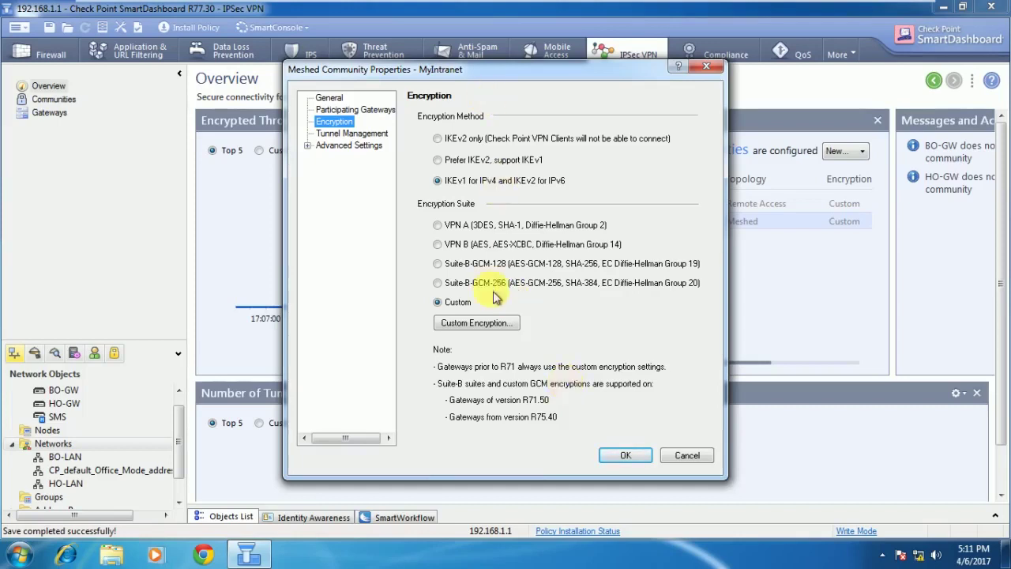
Review MyIntranet's tunnel management and participating gateways pages, then close its properties with OK.
{"action": "left_click", "coordinate": [338, 135]}
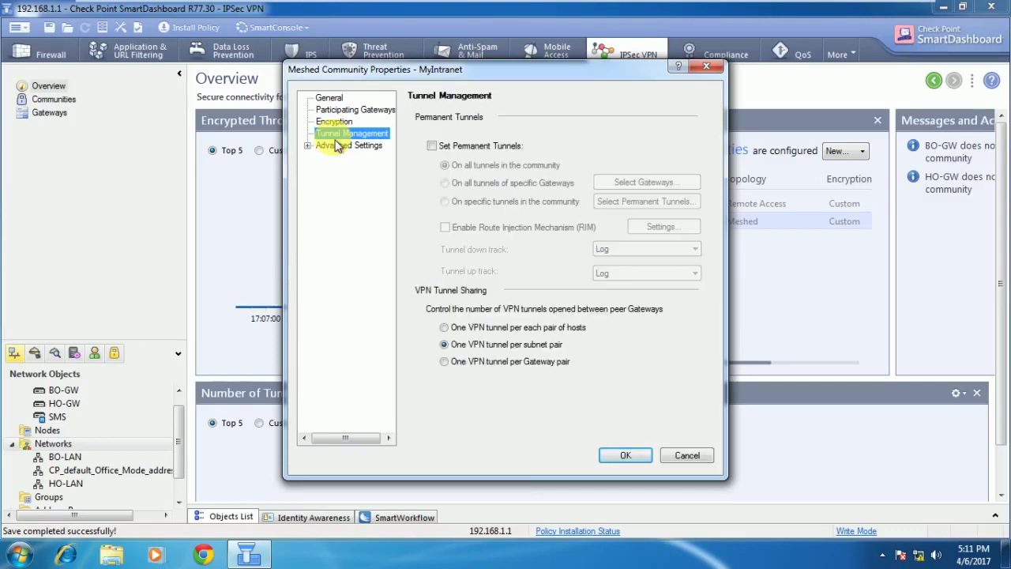
{"action": "left_click", "coordinate": [353, 111]}
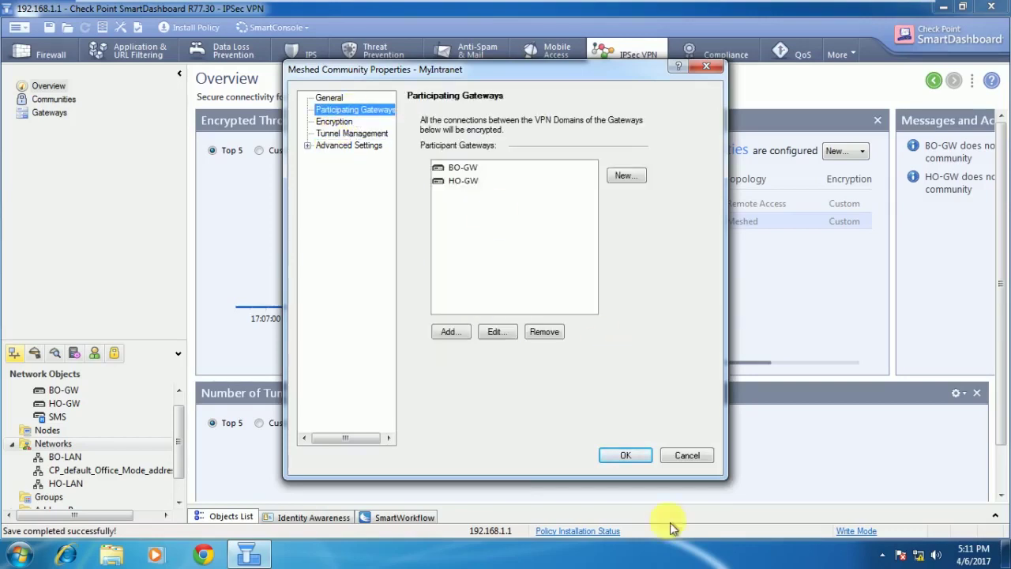
{"action": "left_click", "coordinate": [625, 455]}
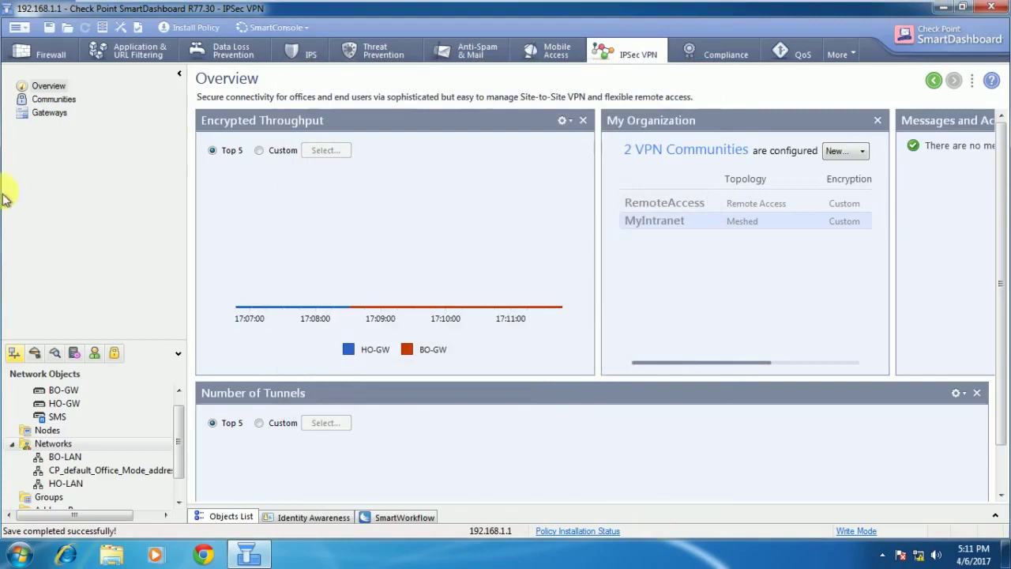
Open MyIntranet's properties from Communities, cancel them, and display the HO-GW and BO-GW gateways list.
{"action": "left_click", "coordinate": [62, 106]}
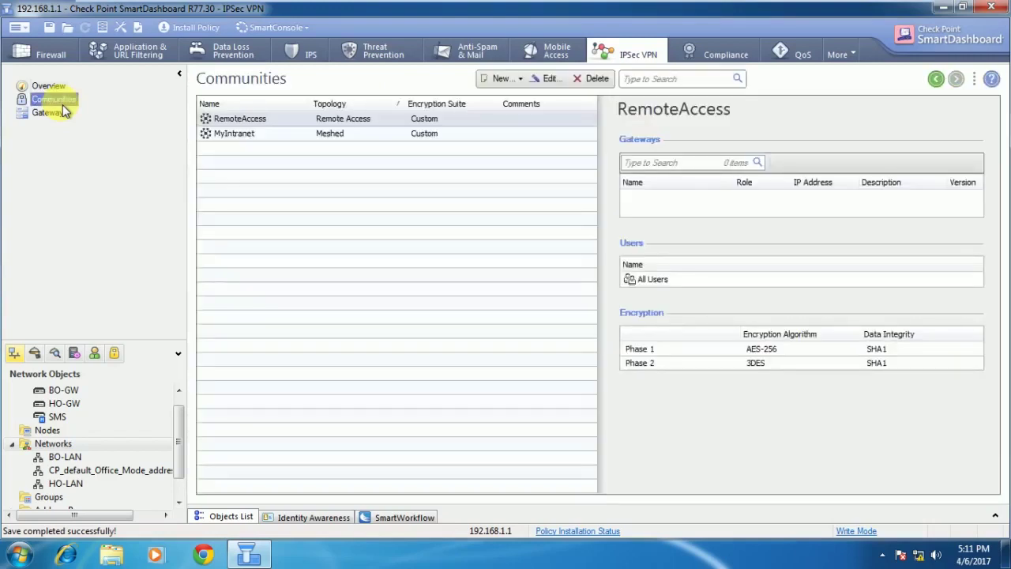
{"action": "left_click", "coordinate": [250, 132]}
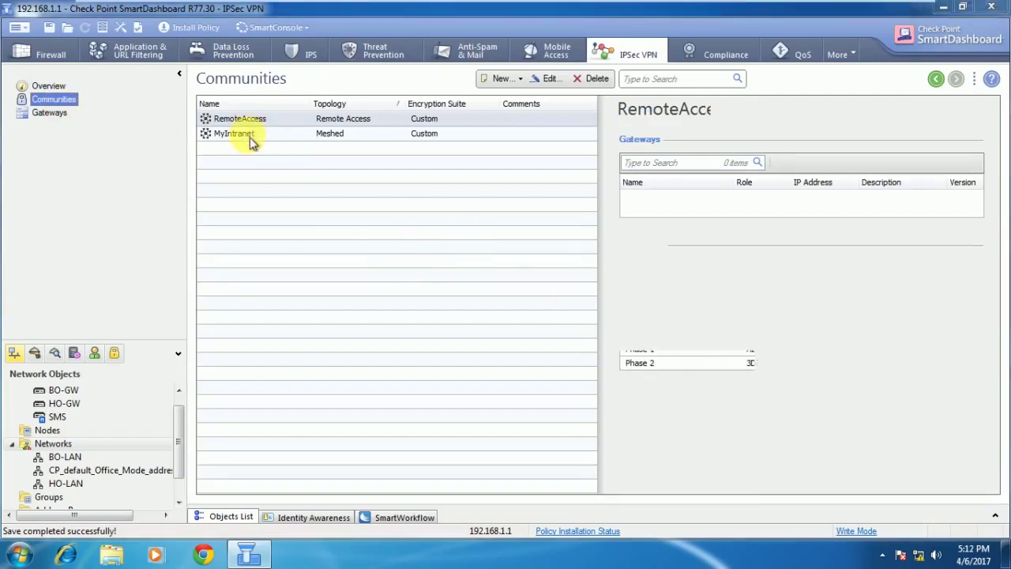
{"action": "double_click", "coordinate": [250, 136]}
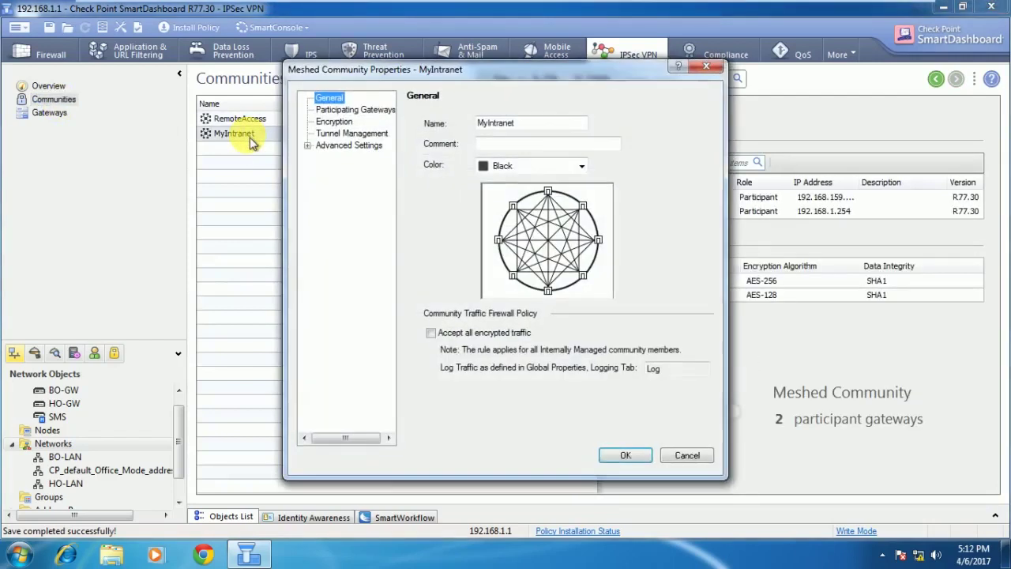
{"action": "left_click", "coordinate": [687, 455]}
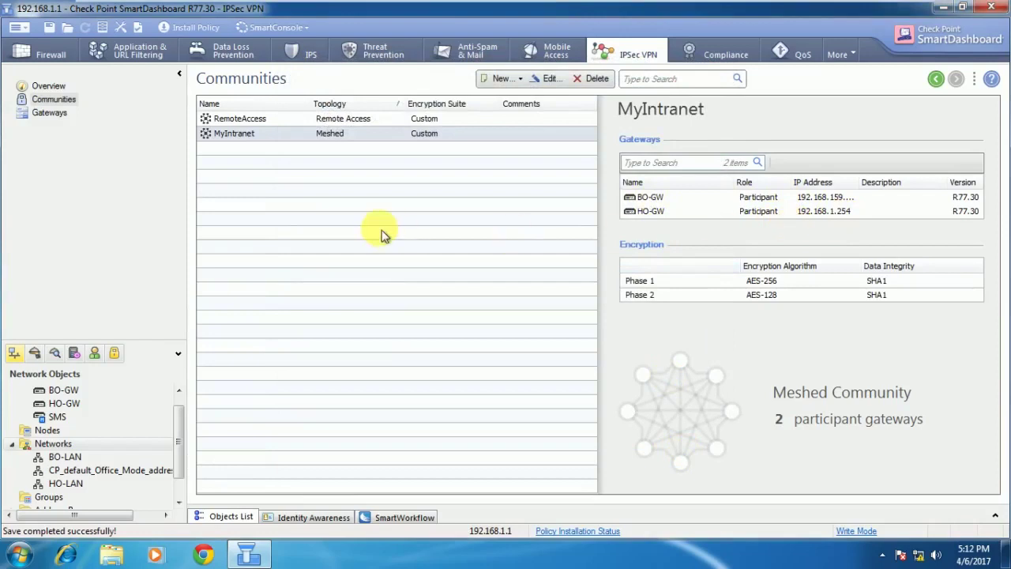
{"action": "left_click", "coordinate": [48, 114]}
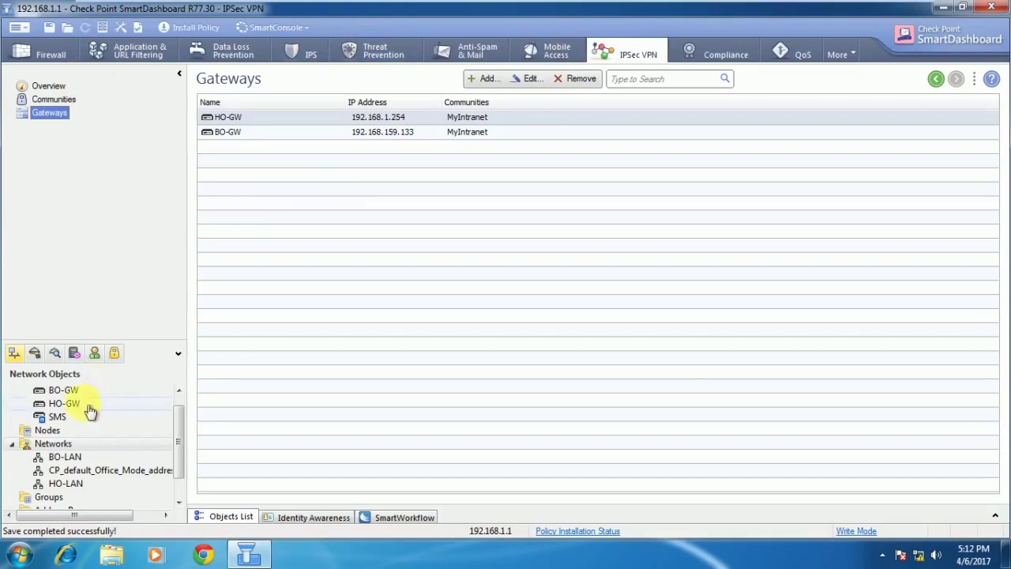
{"action": "left_click", "coordinate": [63, 391]}
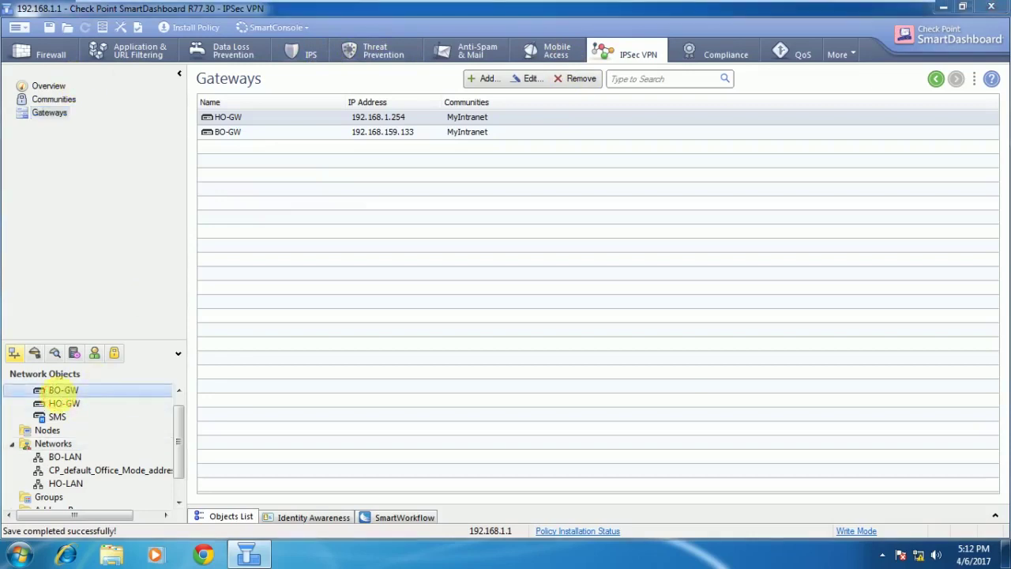
{"action": "double_click", "coordinate": [63, 390]}
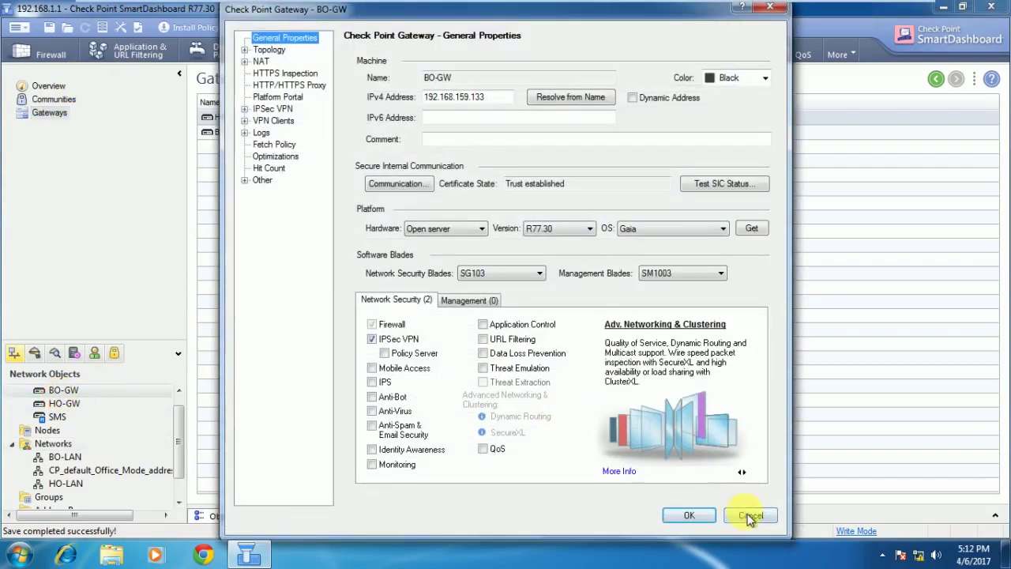
{"action": "left_click", "coordinate": [749, 515]}
{"action": "left_click", "coordinate": [66, 404]}
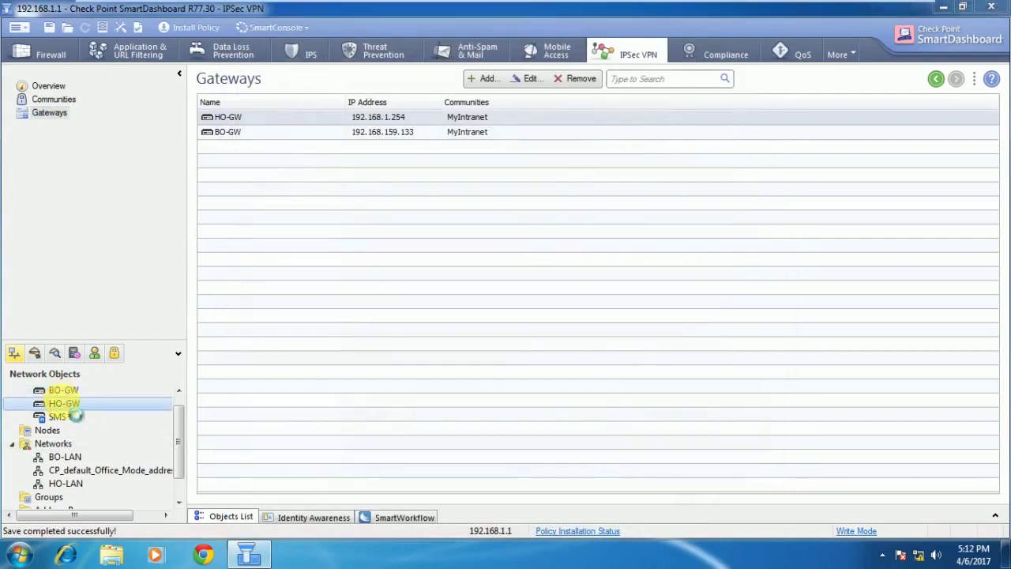
{"action": "double_click", "coordinate": [67, 403]}
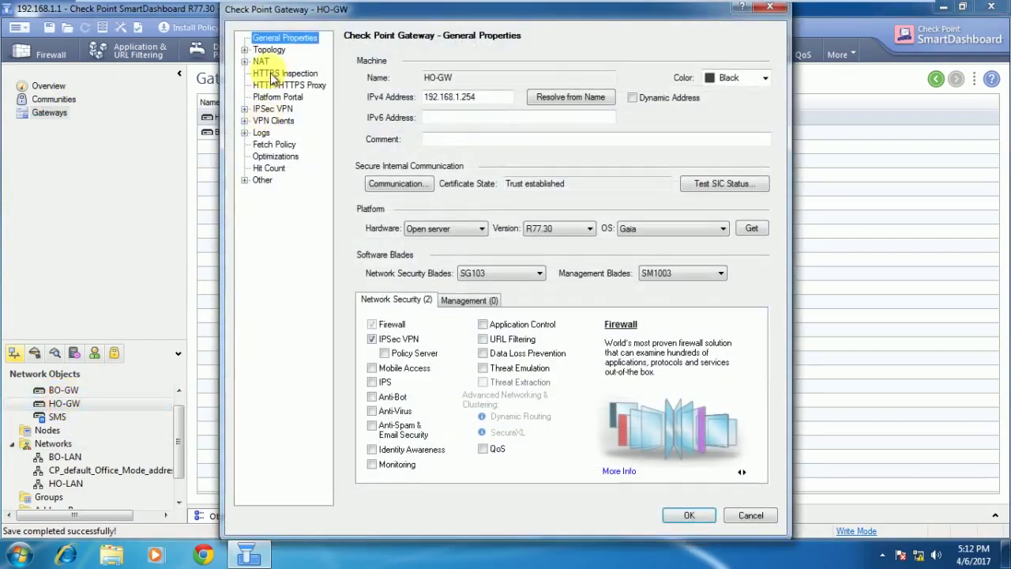
{"action": "left_click", "coordinate": [245, 109]}
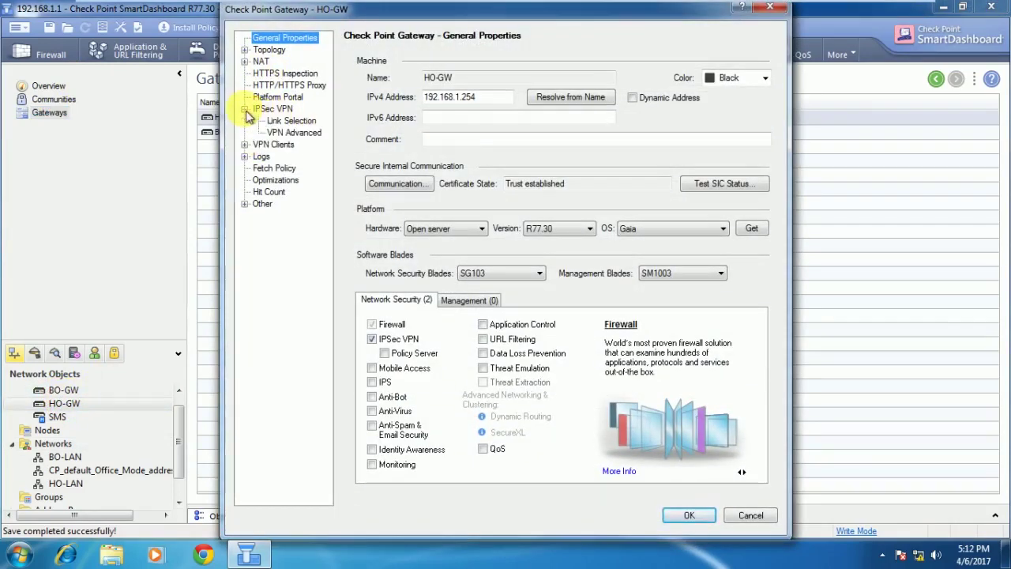
{"action": "left_click", "coordinate": [273, 109]}
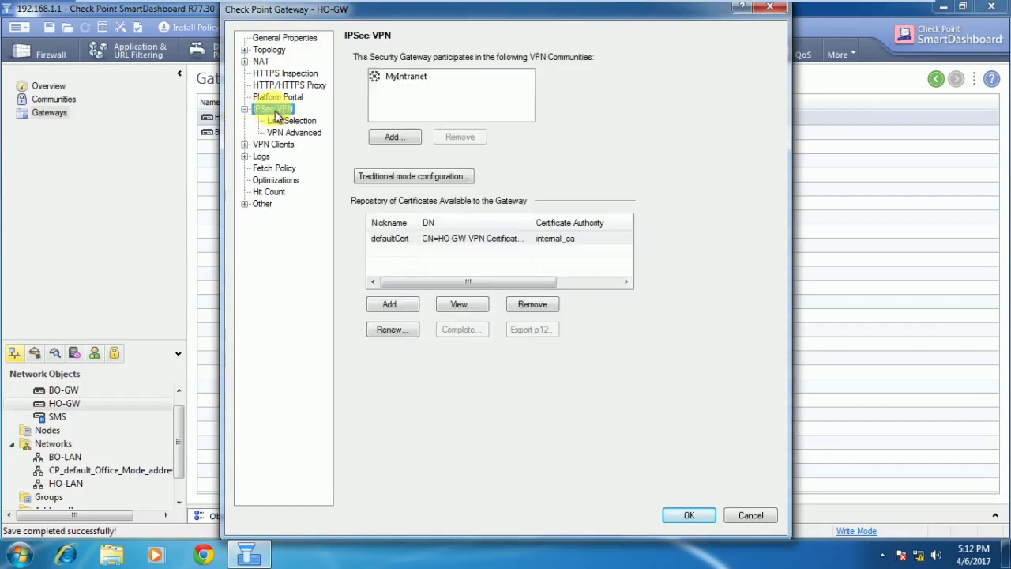
{"action": "left_click", "coordinate": [410, 80]}
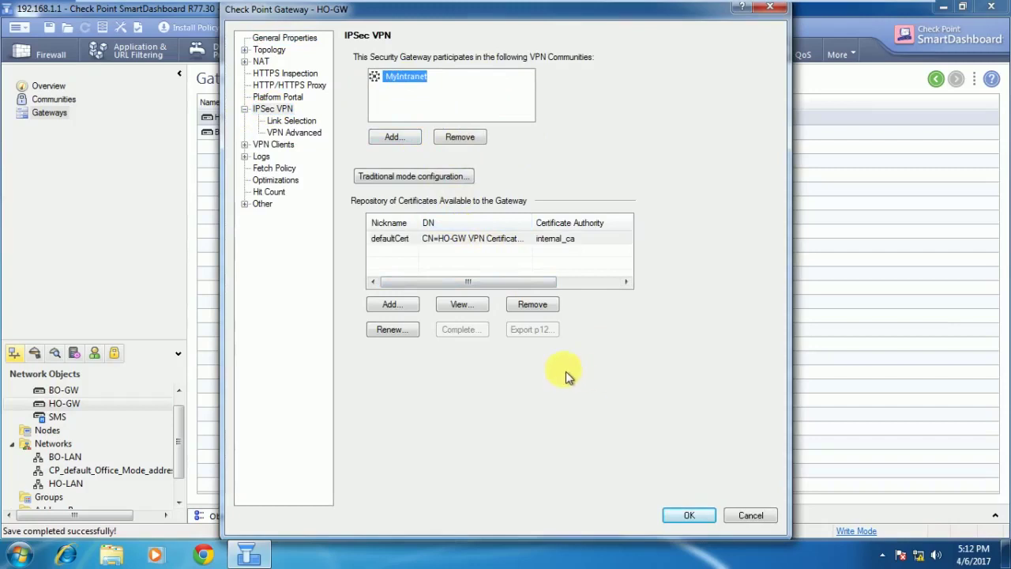
{"action": "left_click", "coordinate": [752, 516]}
{"action": "left_click", "coordinate": [73, 390]}
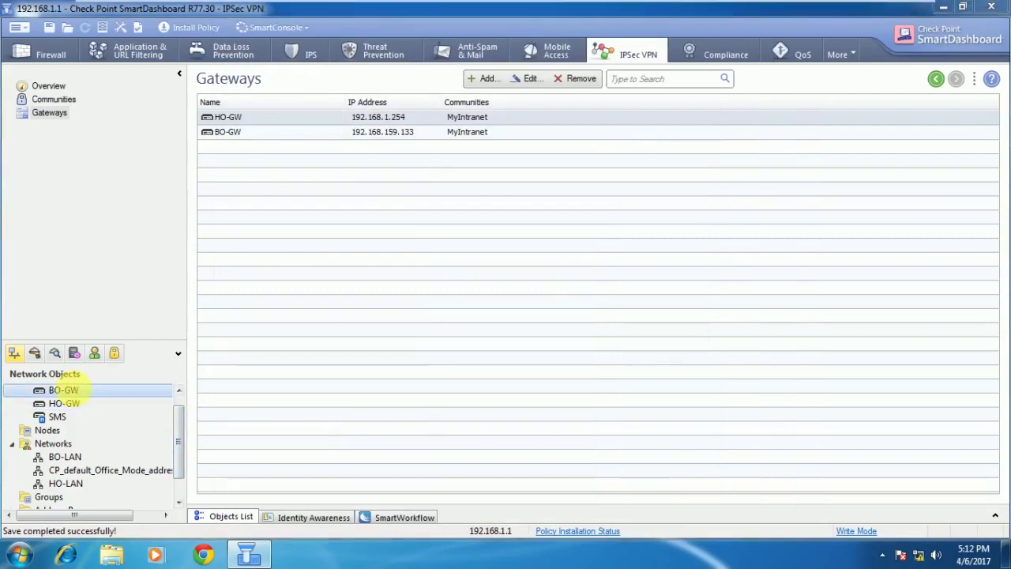
{"action": "double_click", "coordinate": [76, 389]}
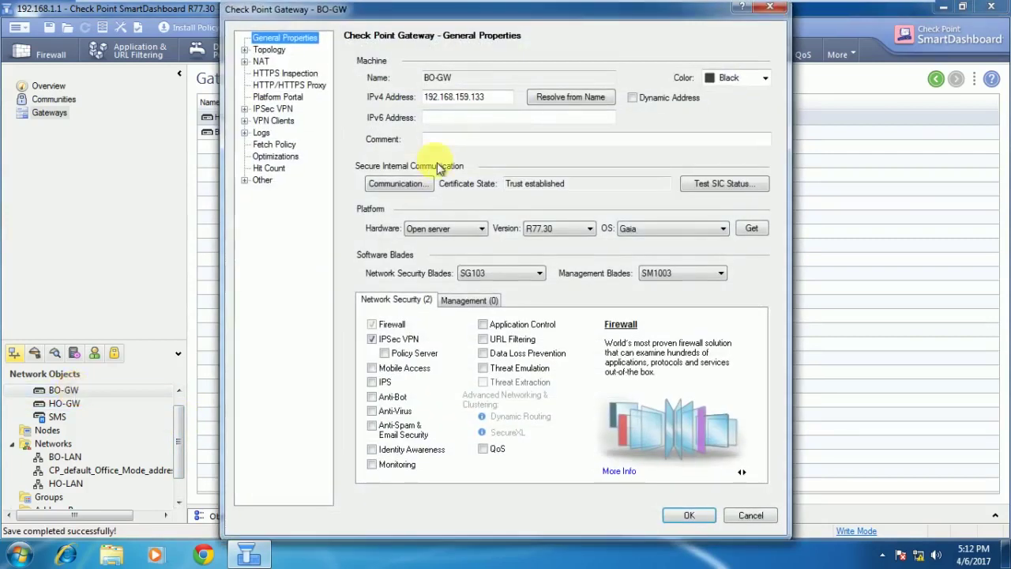
{"action": "left_click", "coordinate": [245, 109]}
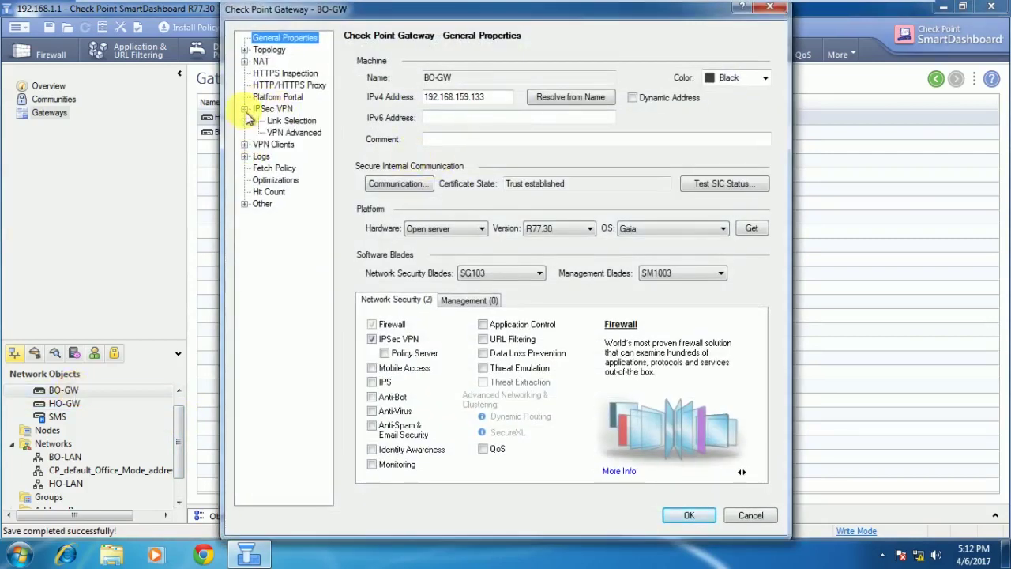
{"action": "left_click", "coordinate": [283, 111]}
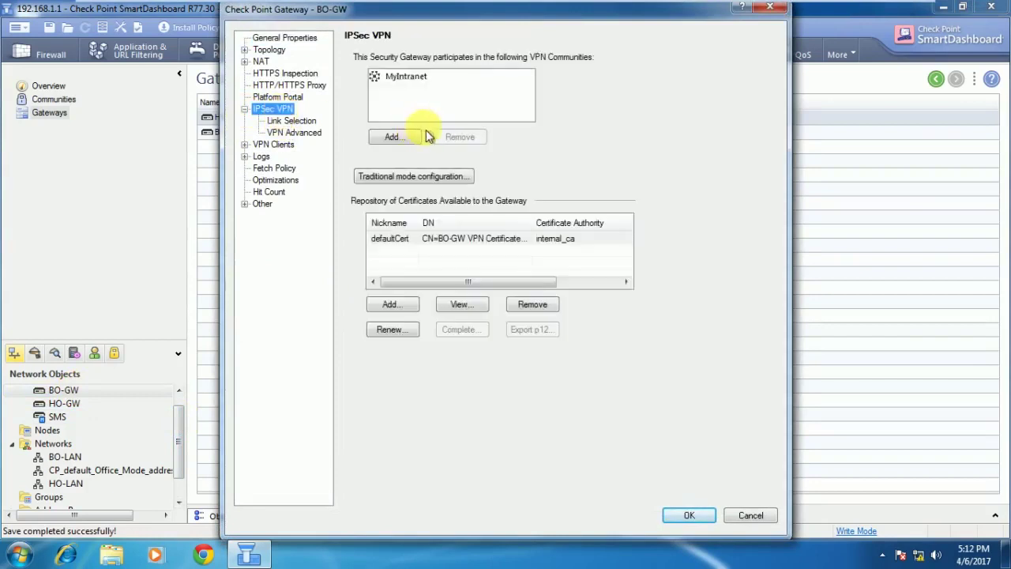
{"action": "left_click", "coordinate": [412, 79]}
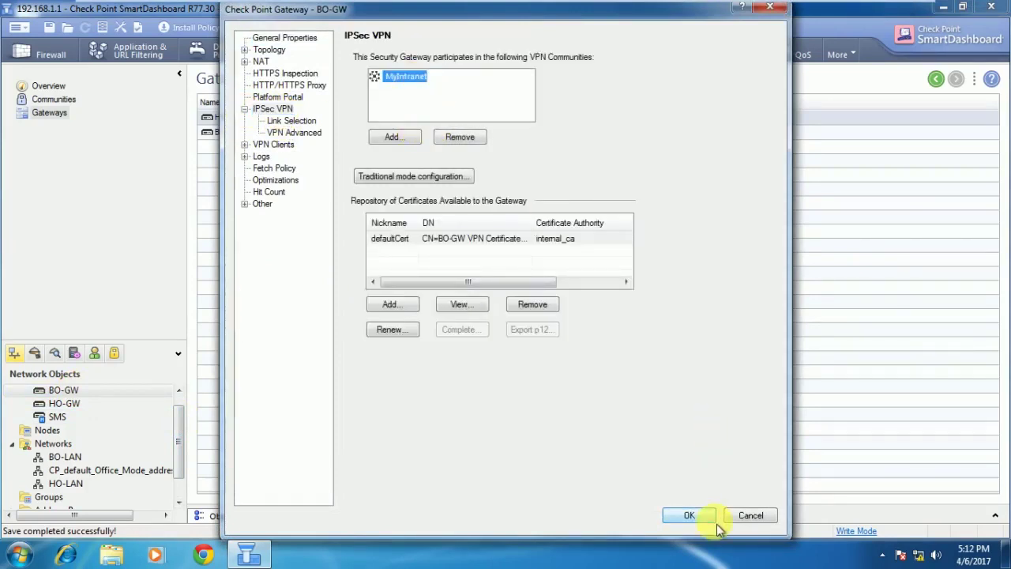
{"action": "left_click", "coordinate": [750, 517]}
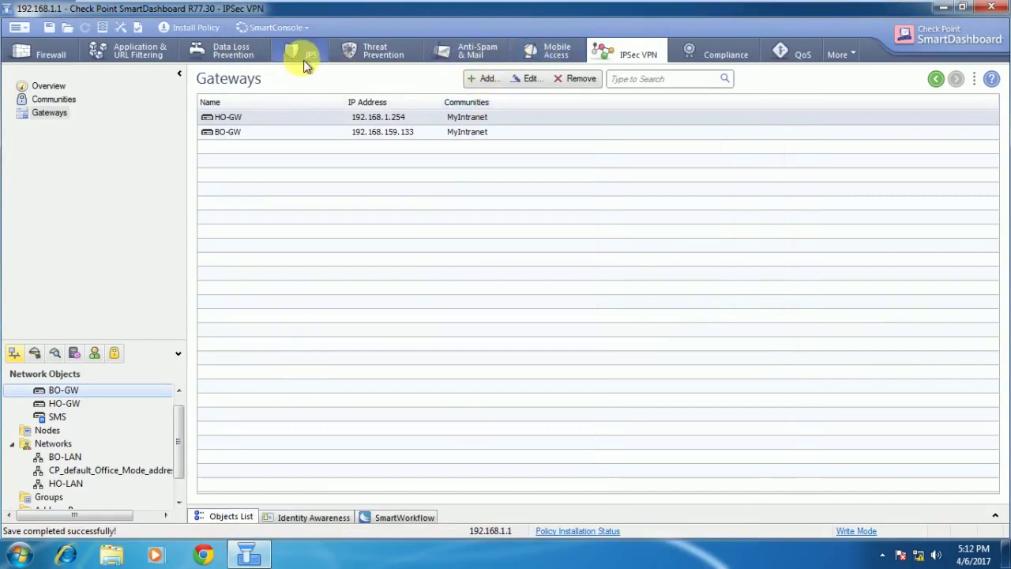
Add a new firewall rule 1 with source HO-LAN and destination BO-LAN.
{"action": "left_click", "coordinate": [42, 58]}
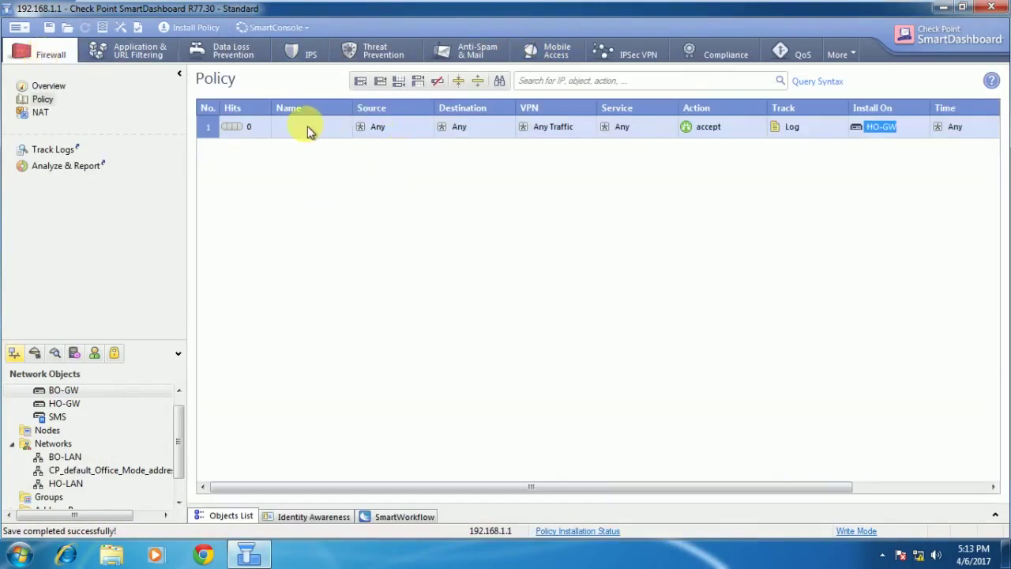
{"action": "left_click", "coordinate": [386, 86]}
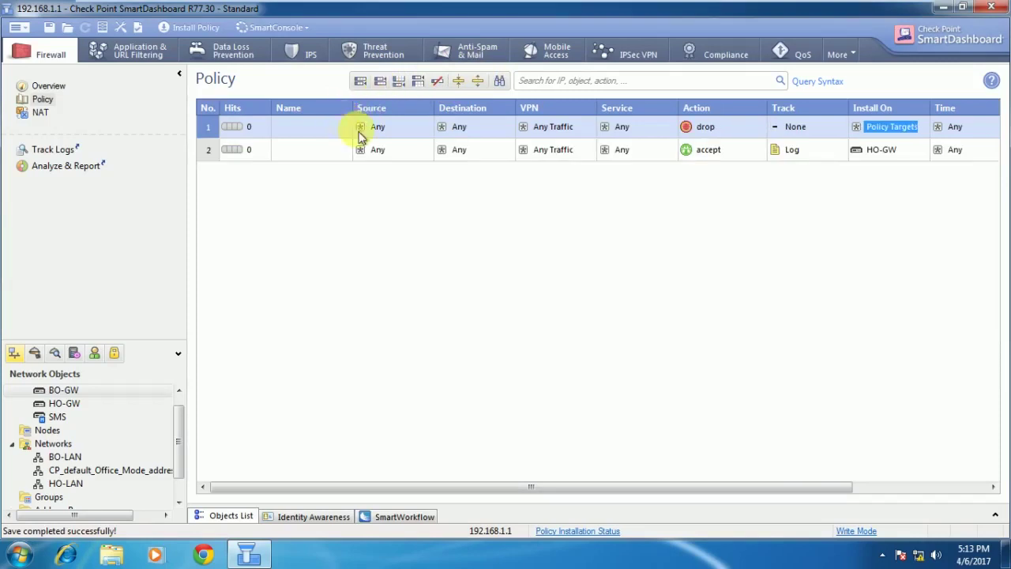
{"action": "left_click", "coordinate": [428, 123]}
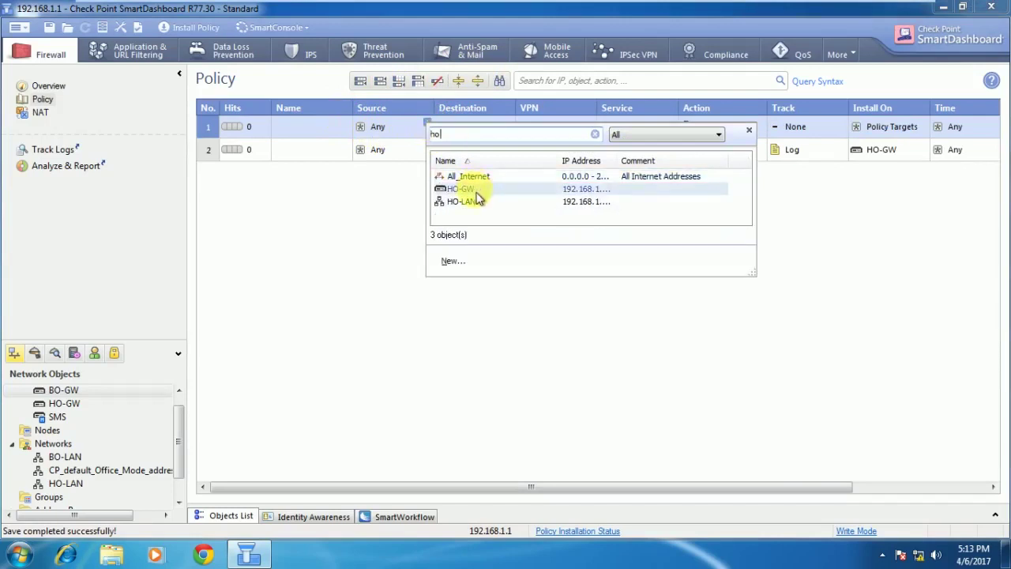
{"action": "left_click", "coordinate": [475, 203]}
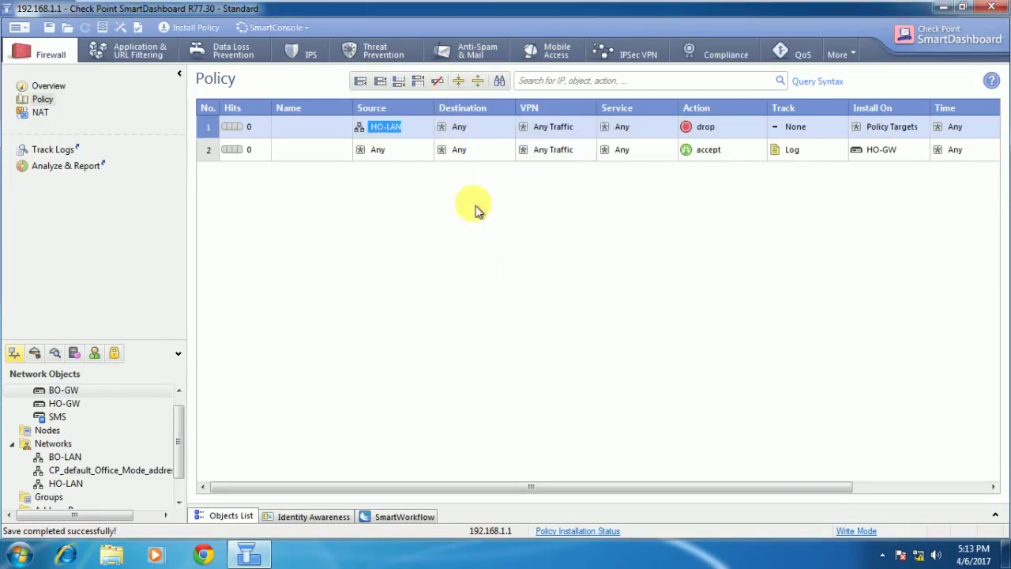
{"action": "left_click", "coordinate": [508, 123]}
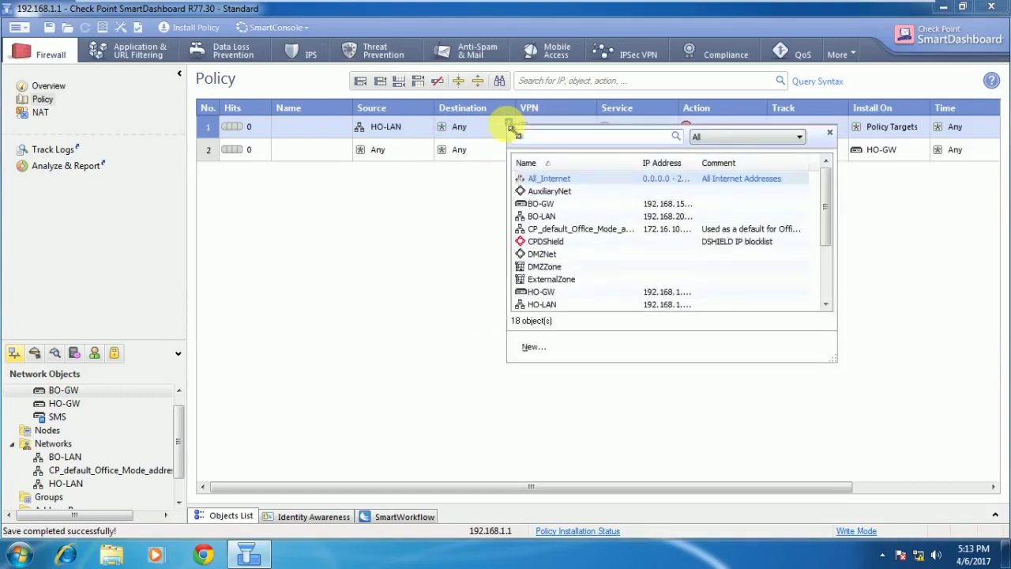
{"action": "type", "text": "bo"}
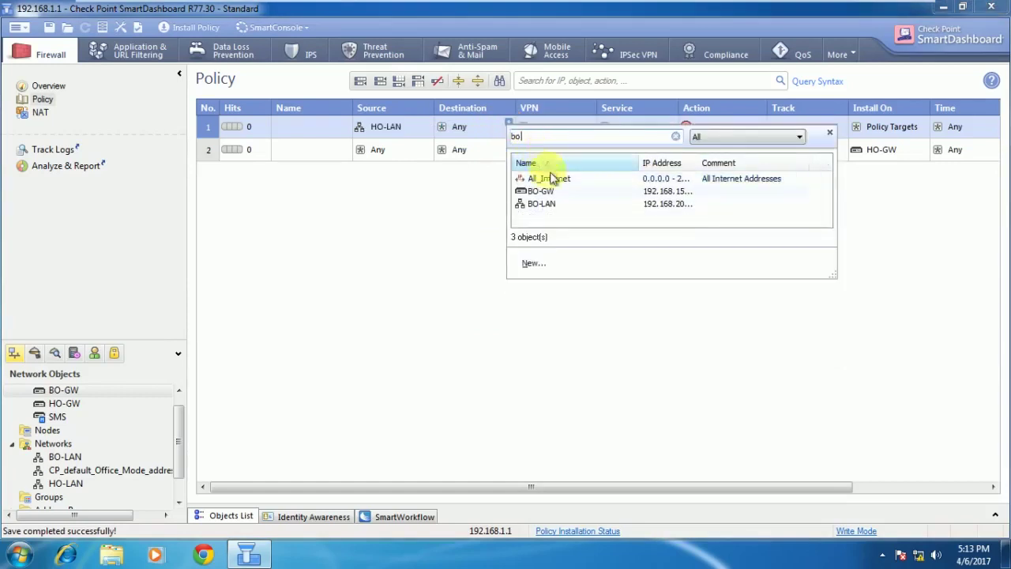
{"action": "left_click", "coordinate": [540, 207]}
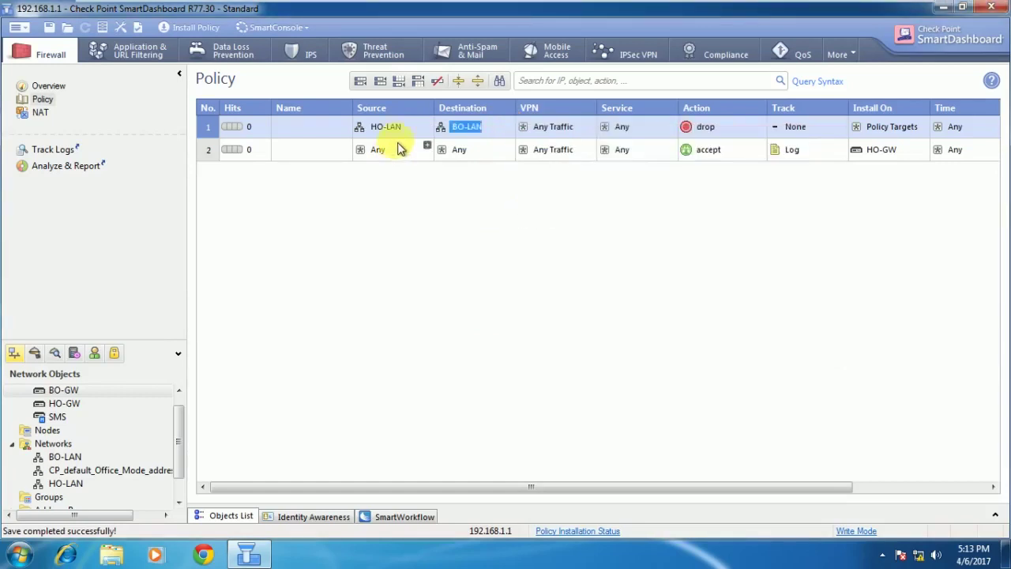
Add BO-LAN as a second source and HO-LAN as a second destination in rule 1.
{"action": "left_click", "coordinate": [426, 124]}
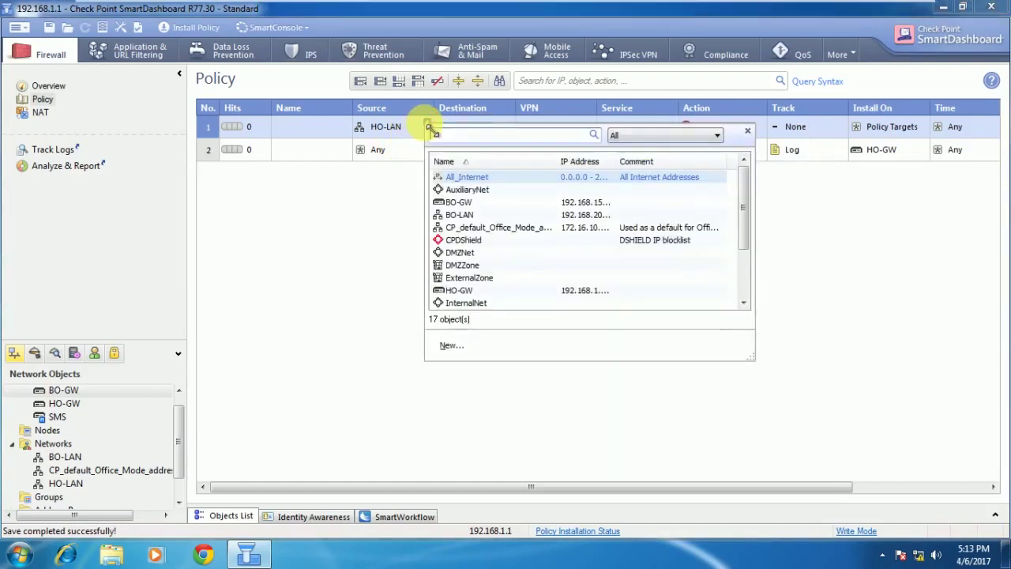
{"action": "type", "text": "bo"}
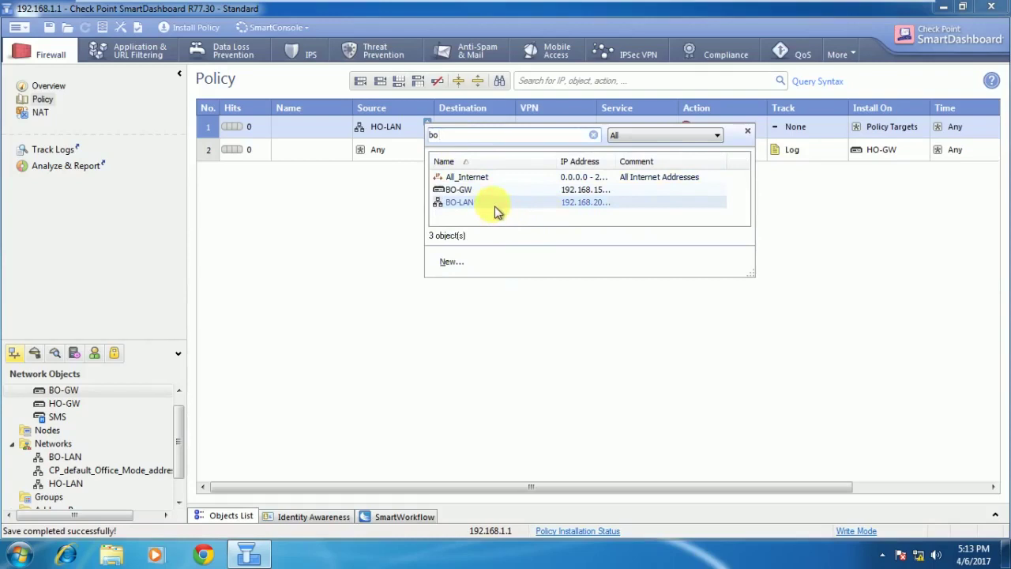
{"action": "left_click", "coordinate": [491, 203]}
{"action": "left_click", "coordinate": [509, 124]}
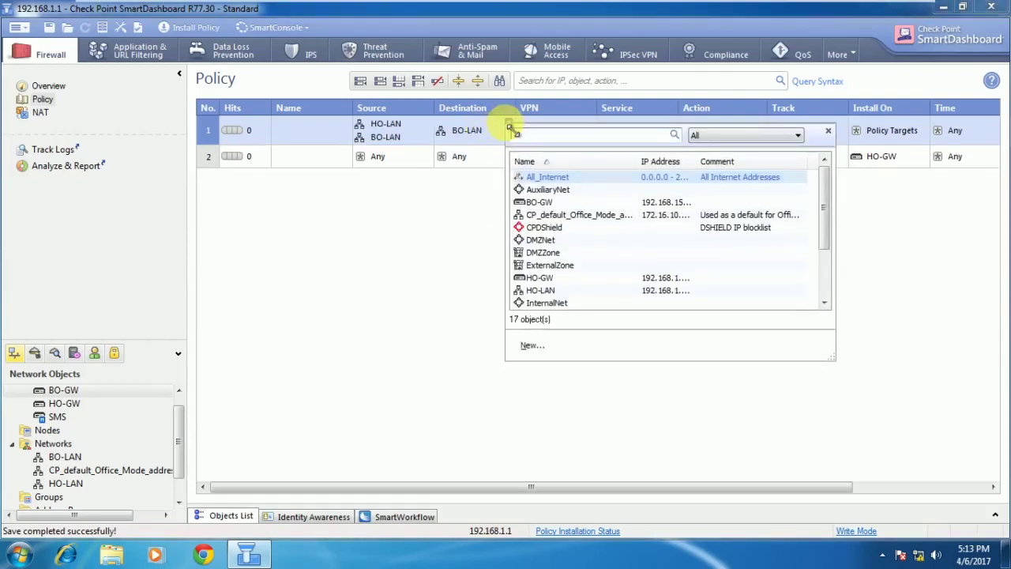
{"action": "left_click", "coordinate": [552, 291]}
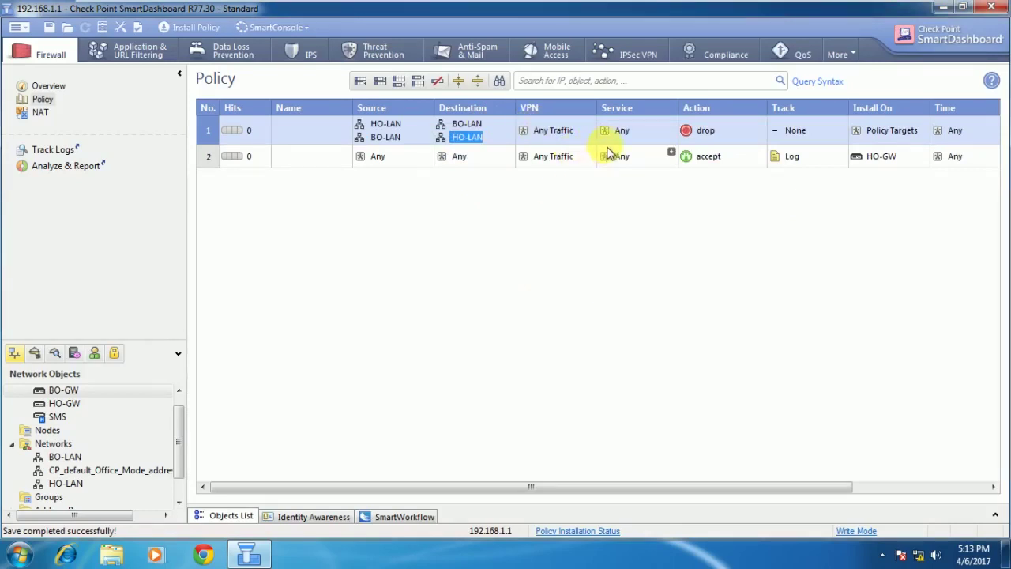
Set rule 1's services to icmp-proto and the Remote Desktop service.
{"action": "left_click", "coordinate": [525, 128]}
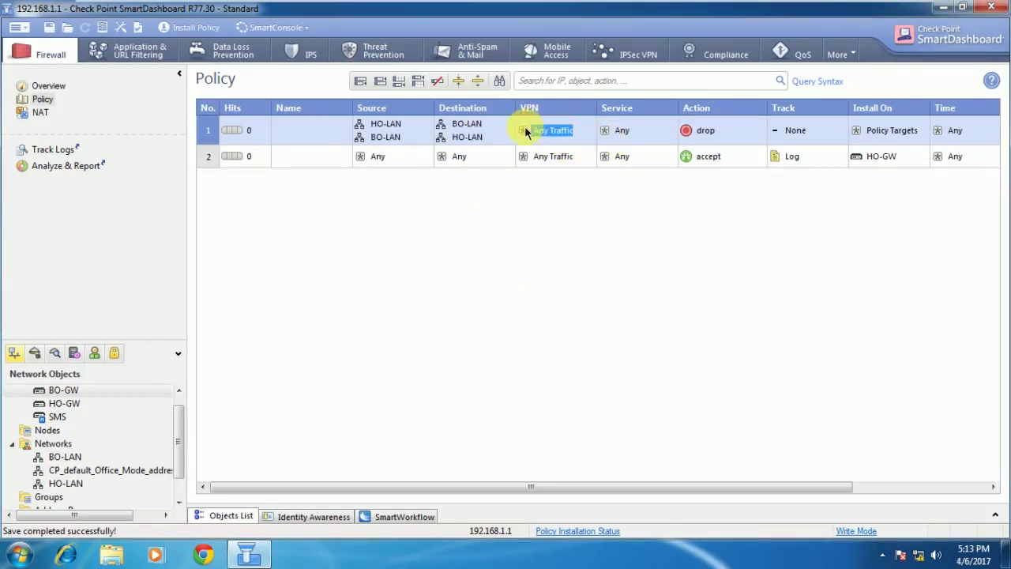
{"action": "left_click", "coordinate": [583, 136]}
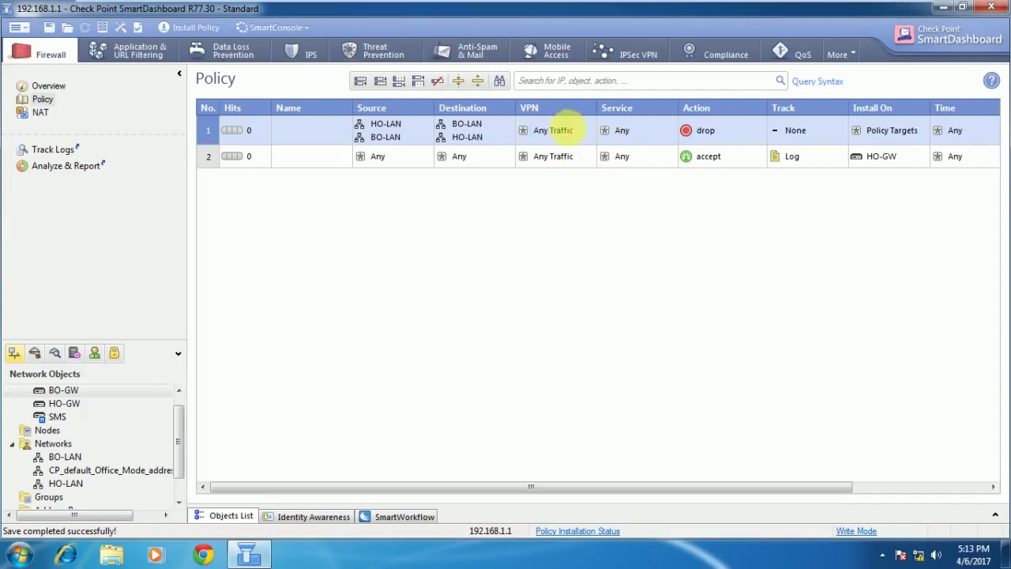
{"action": "left_click", "coordinate": [671, 122]}
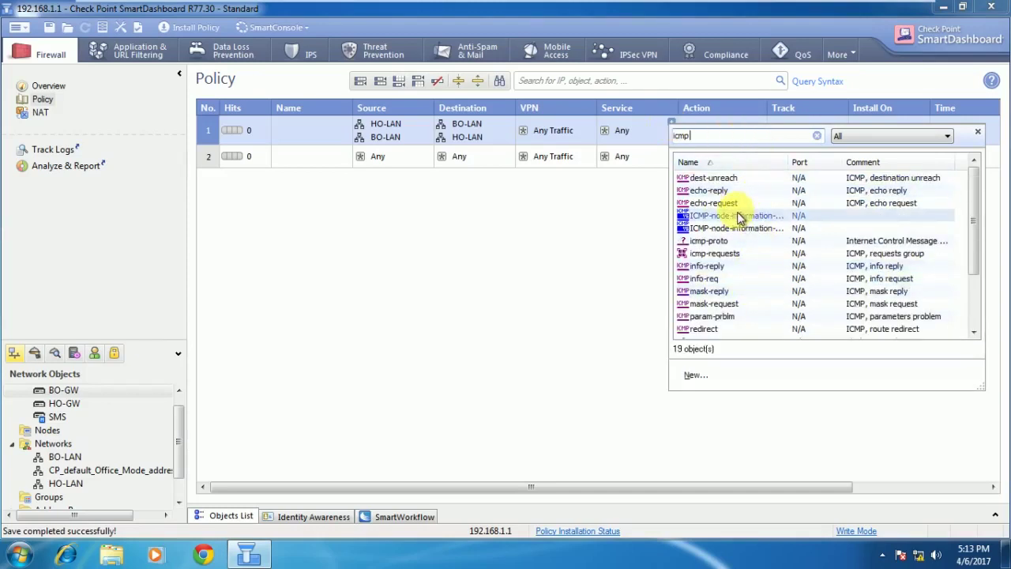
{"action": "left_click", "coordinate": [754, 241]}
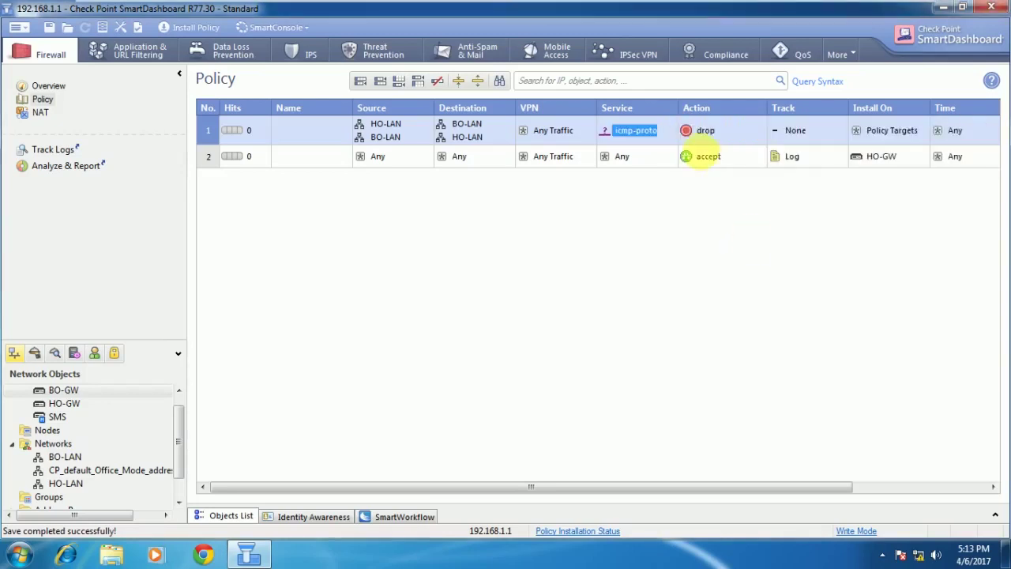
{"action": "left_click", "coordinate": [671, 125]}
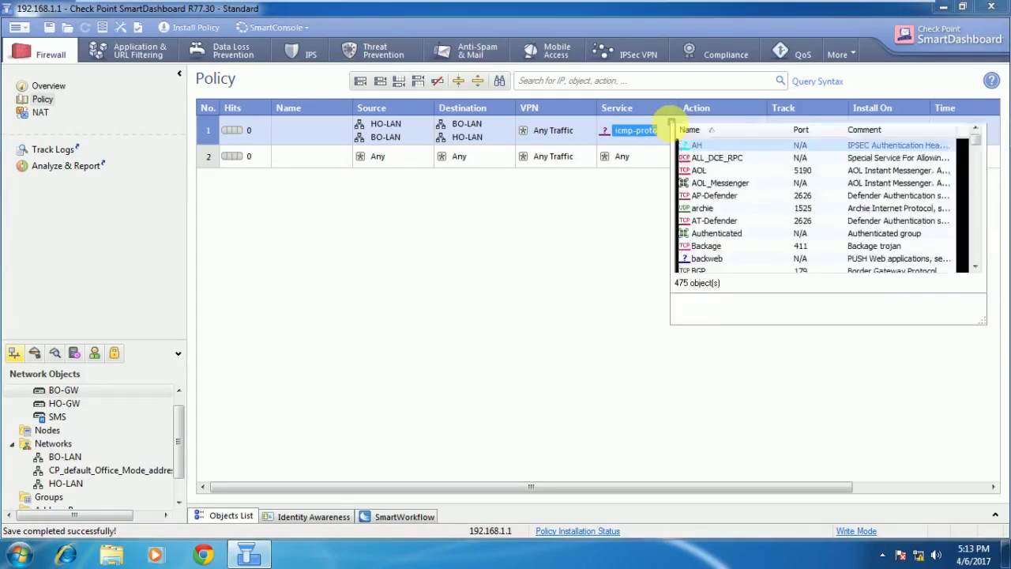
{"action": "type", "text": "remot"}
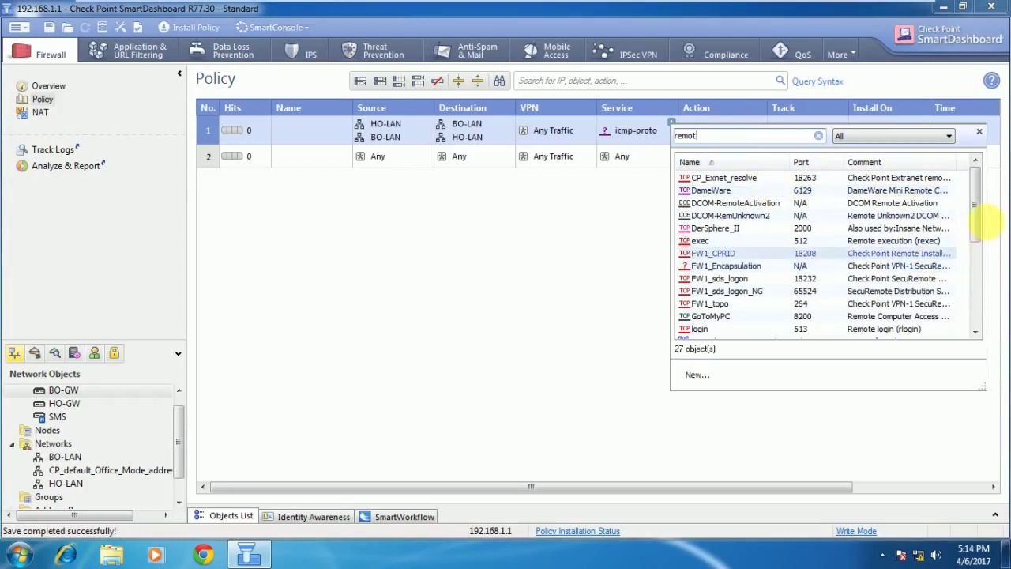
{"action": "left_click_drag", "start_coordinate": [984, 223], "coordinate": [990, 294]}
{"action": "left_click", "coordinate": [740, 305]}
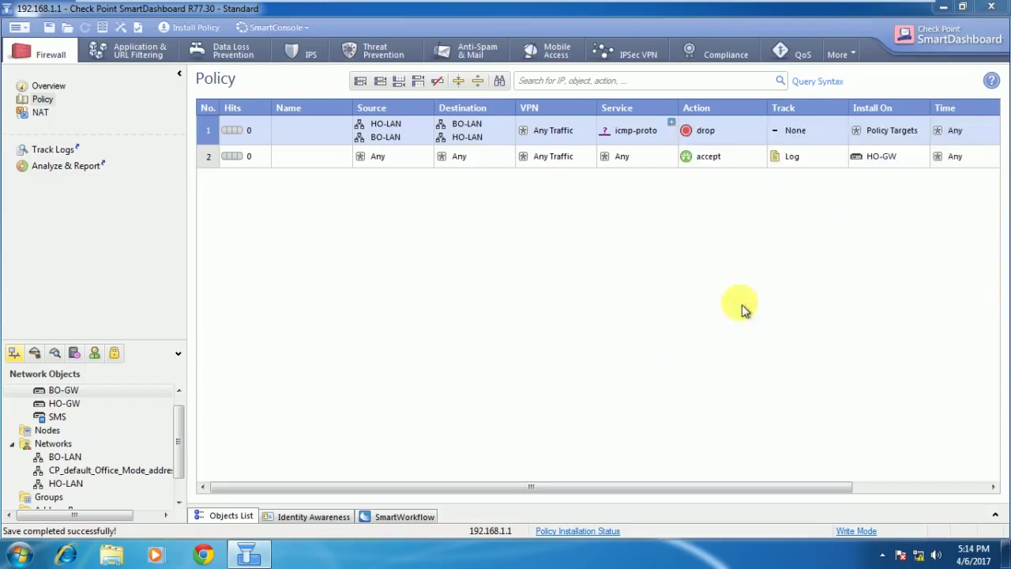
Add http and https to rule 1's services.
{"action": "left_click", "coordinate": [672, 125]}
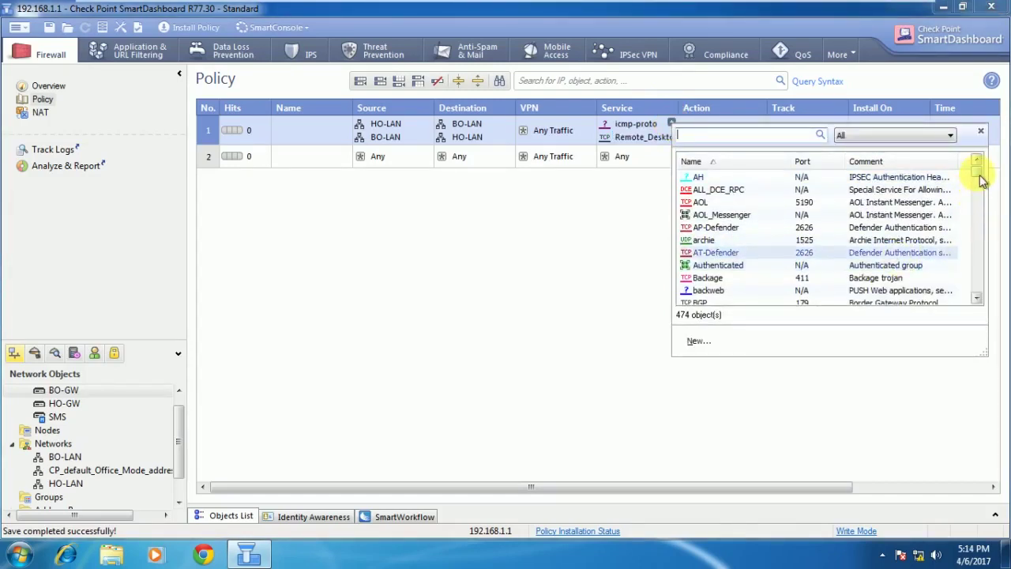
{"action": "left_click_drag", "start_coordinate": [980, 181], "coordinate": [983, 221]}
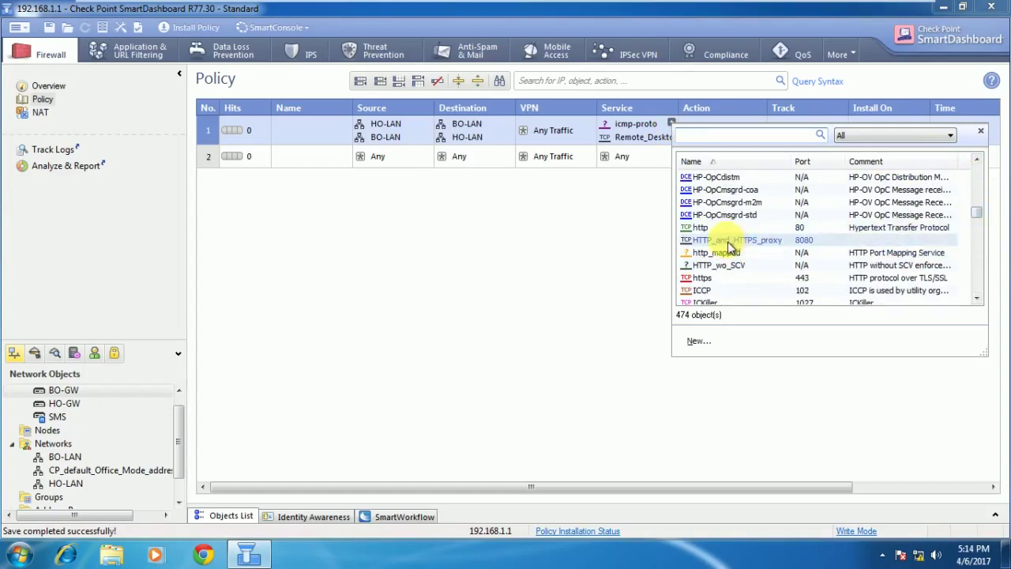
{"action": "left_click", "coordinate": [701, 227]}
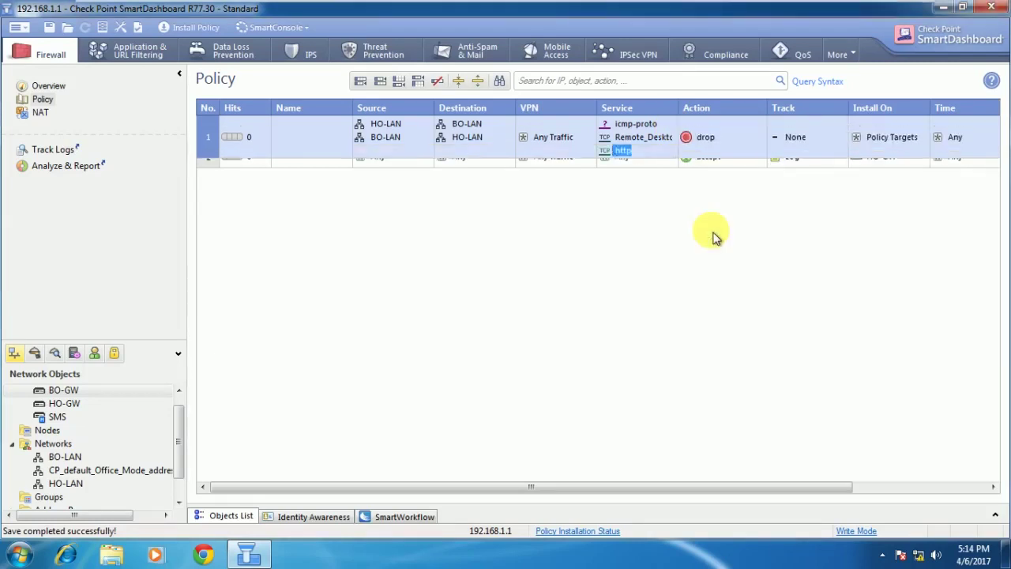
{"action": "left_click", "coordinate": [673, 127]}
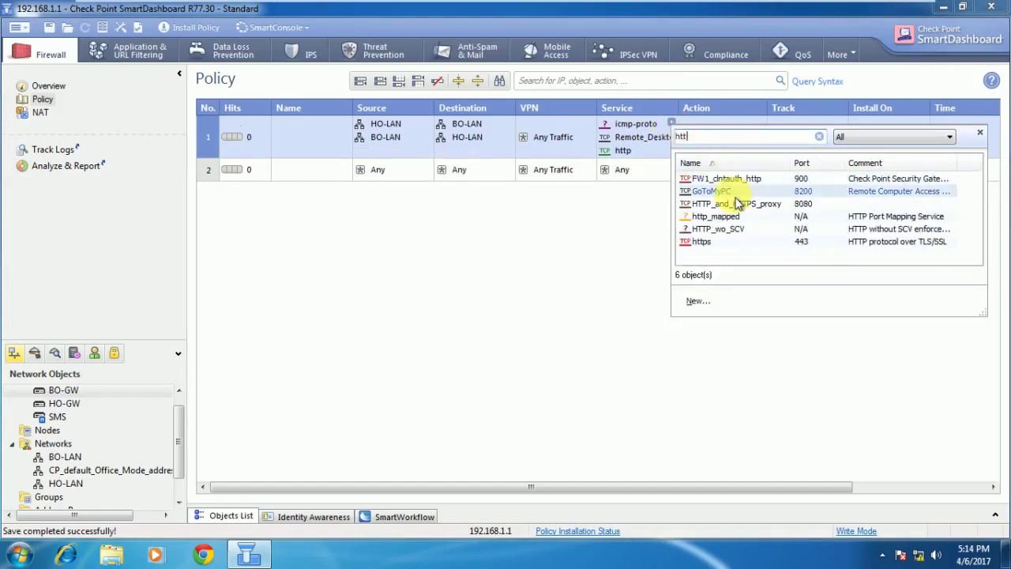
{"action": "left_click", "coordinate": [725, 244]}
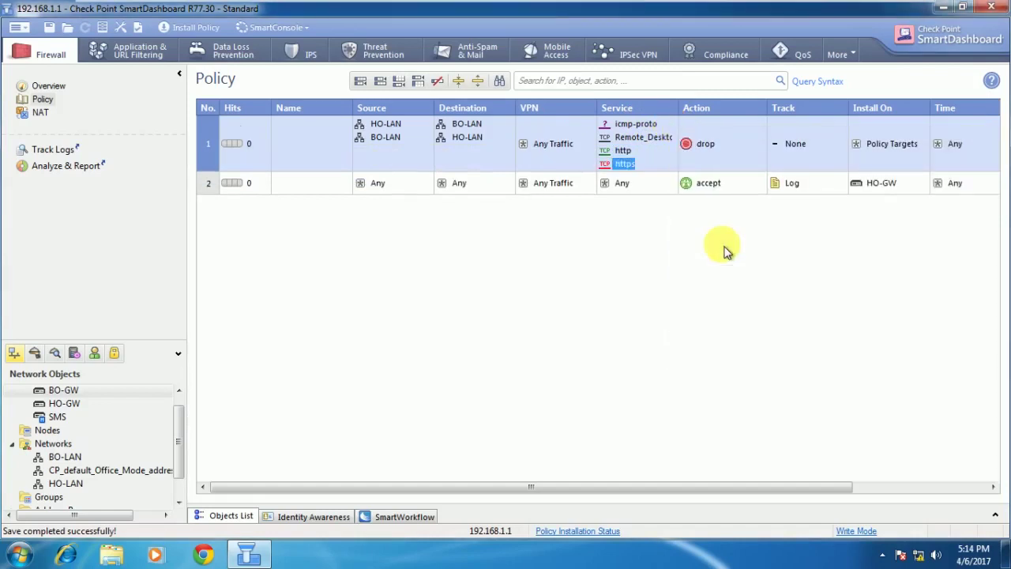
Change rule 1's action to accept and its tracking to log.
{"action": "right_click", "coordinate": [751, 147]}
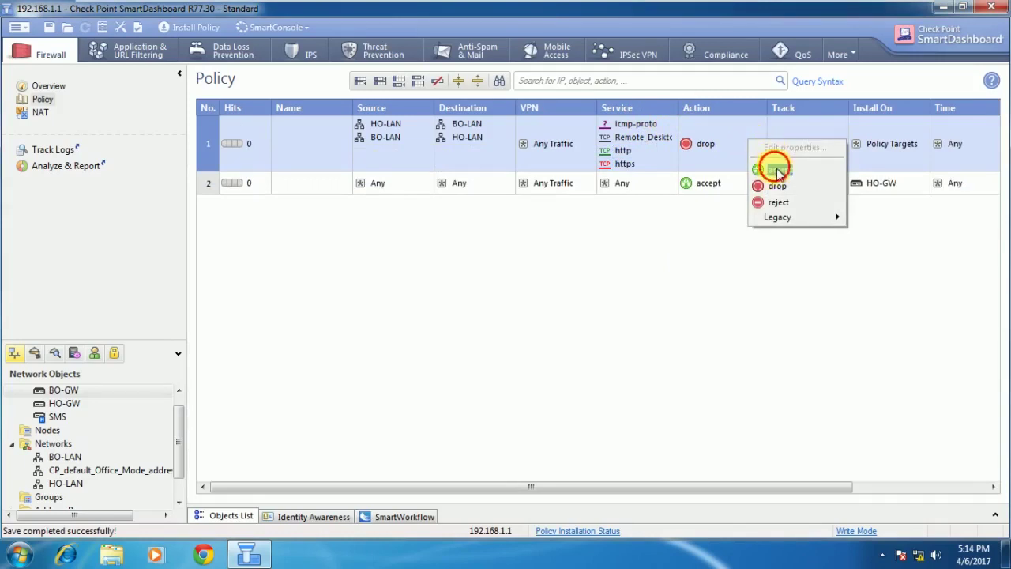
{"action": "left_click", "coordinate": [777, 168]}
{"action": "right_click", "coordinate": [805, 147]}
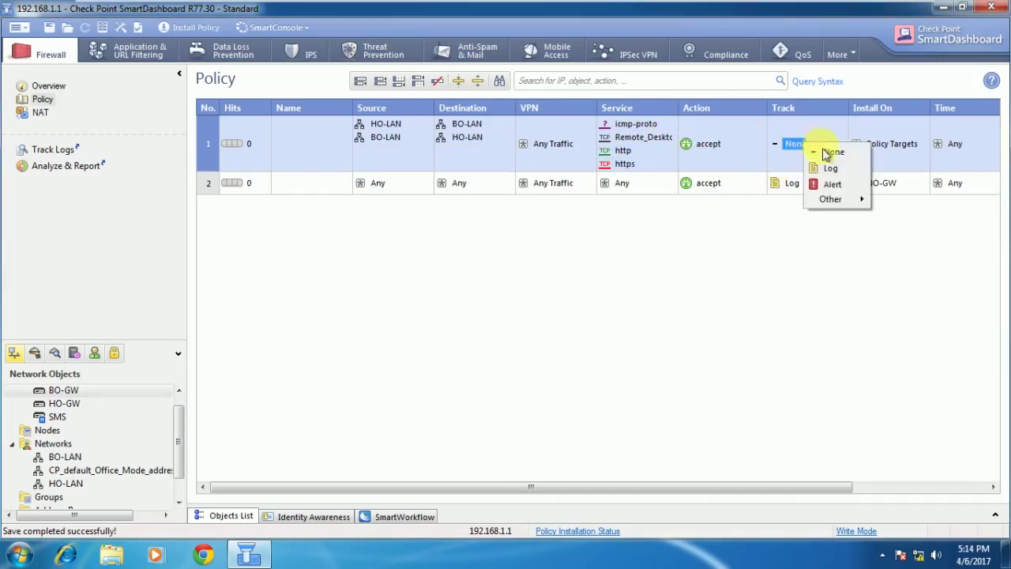
{"action": "left_click", "coordinate": [847, 175]}
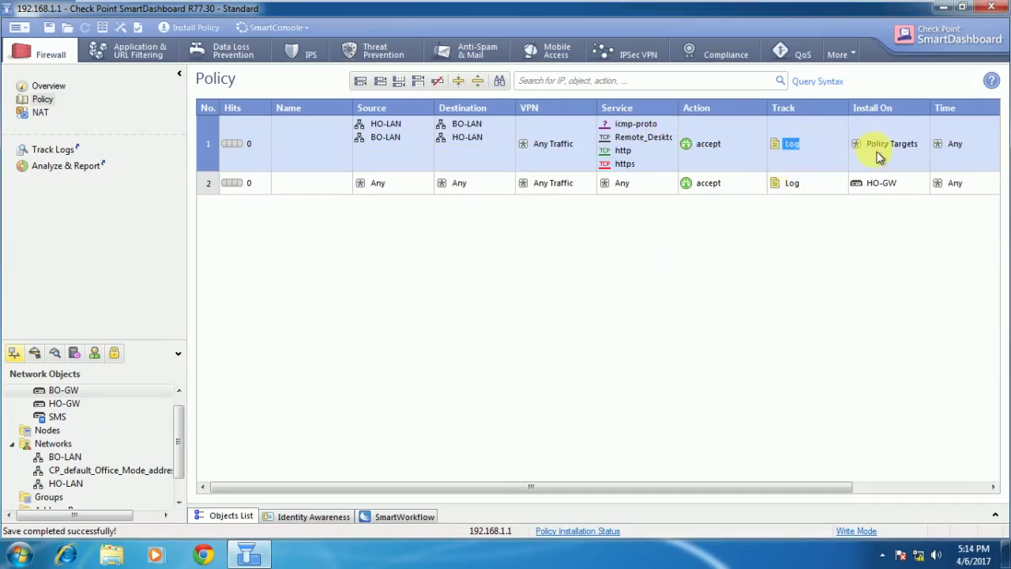
Set rule 1 to install on HO-GW and BO-GW.
{"action": "right_click", "coordinate": [873, 147]}
{"action": "mouse_move", "coordinate": [903, 153]}
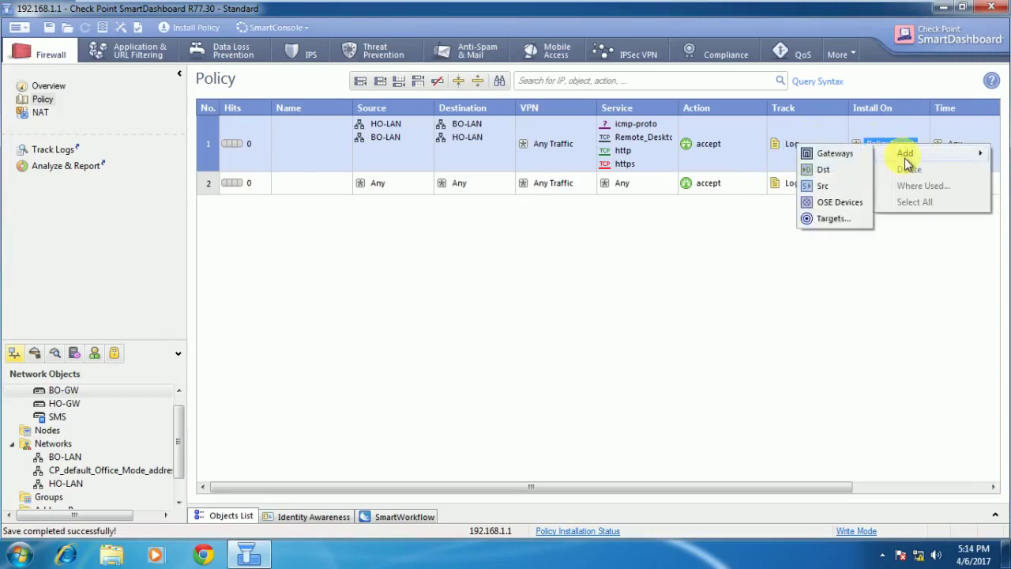
{"action": "left_click", "coordinate": [833, 222]}
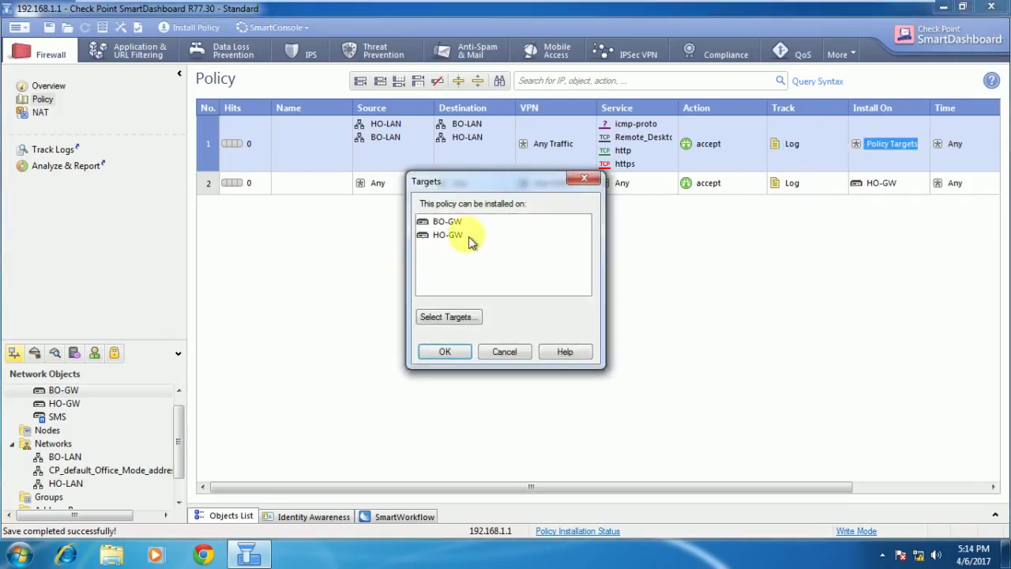
{"action": "left_click", "coordinate": [469, 239]}
{"action": "double_click", "coordinate": [470, 238]}
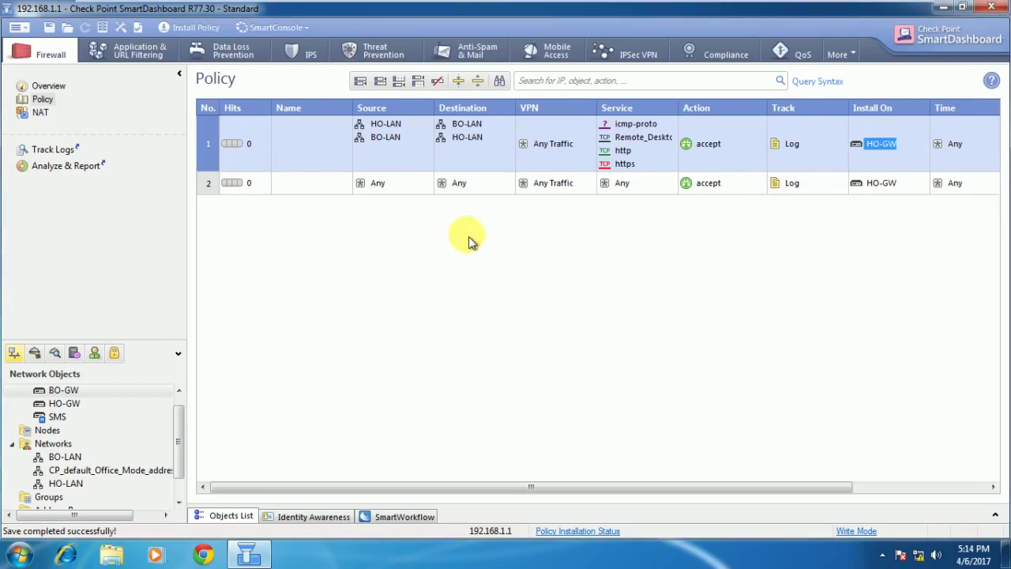
{"action": "right_click", "coordinate": [892, 125]}
{"action": "mouse_move", "coordinate": [924, 132]}
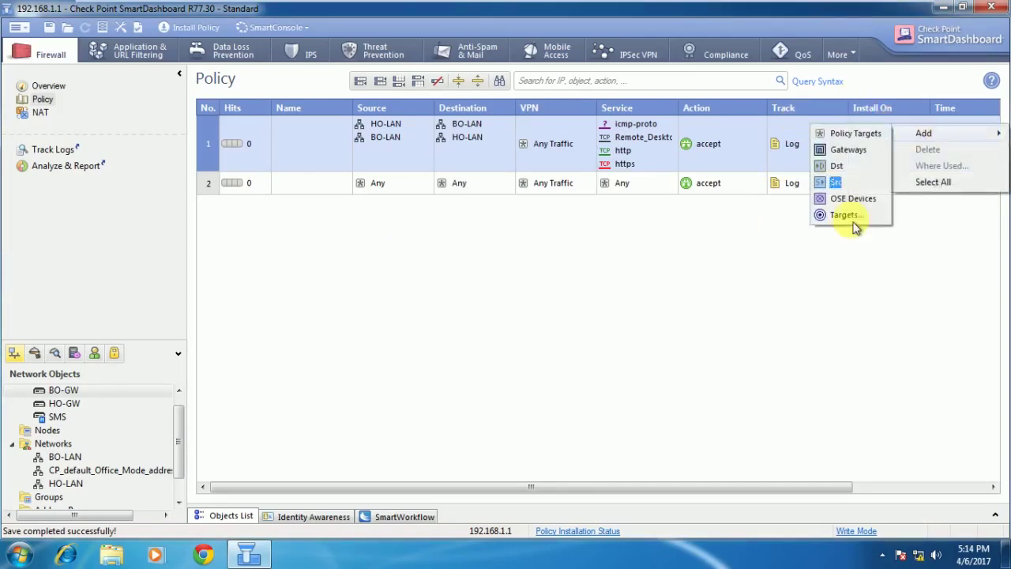
{"action": "left_click", "coordinate": [848, 220]}
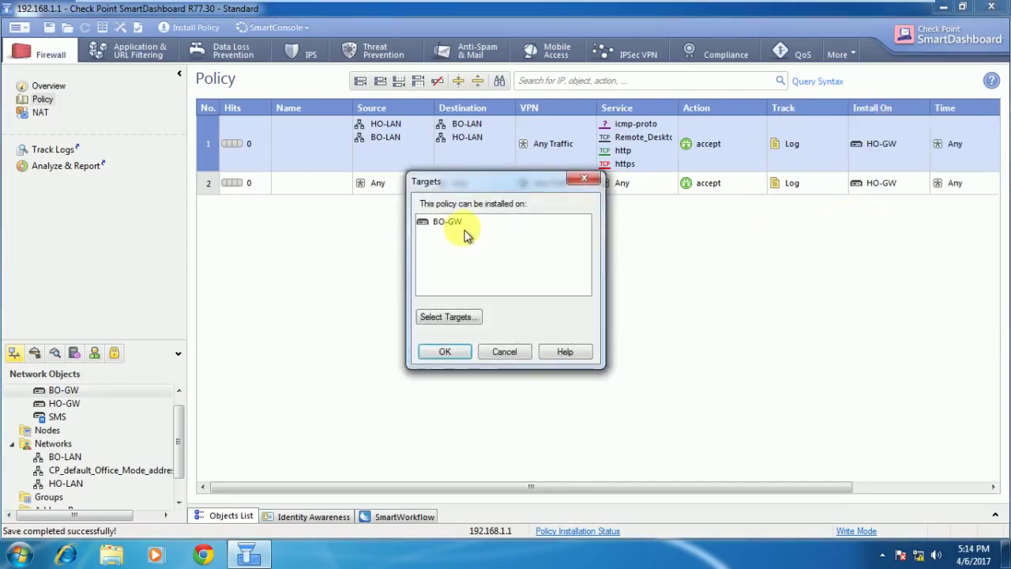
{"action": "left_click", "coordinate": [457, 225]}
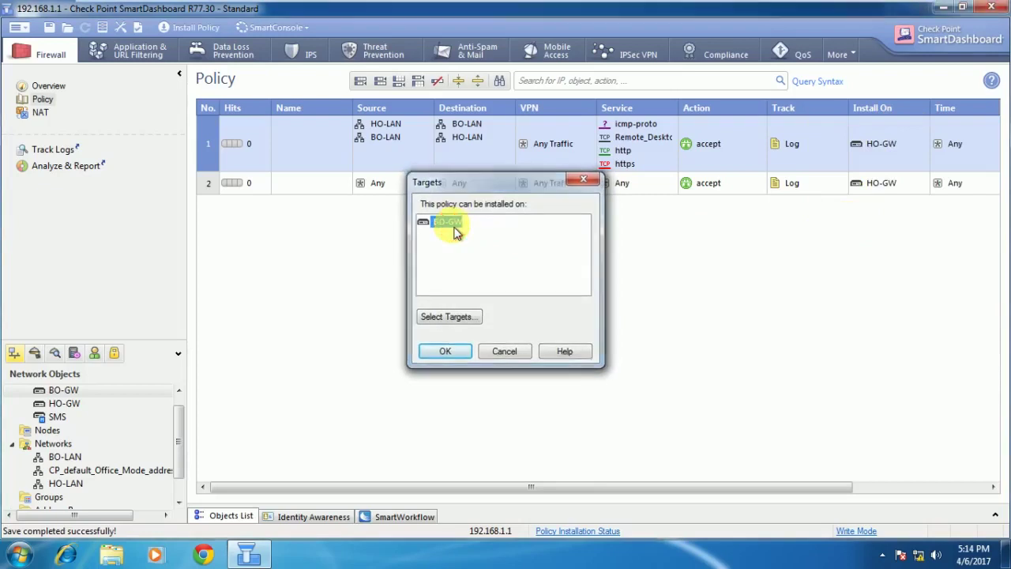
{"action": "double_click", "coordinate": [454, 229]}
Add BO-GW to rule 2's install targets.
{"action": "right_click", "coordinate": [895, 189]}
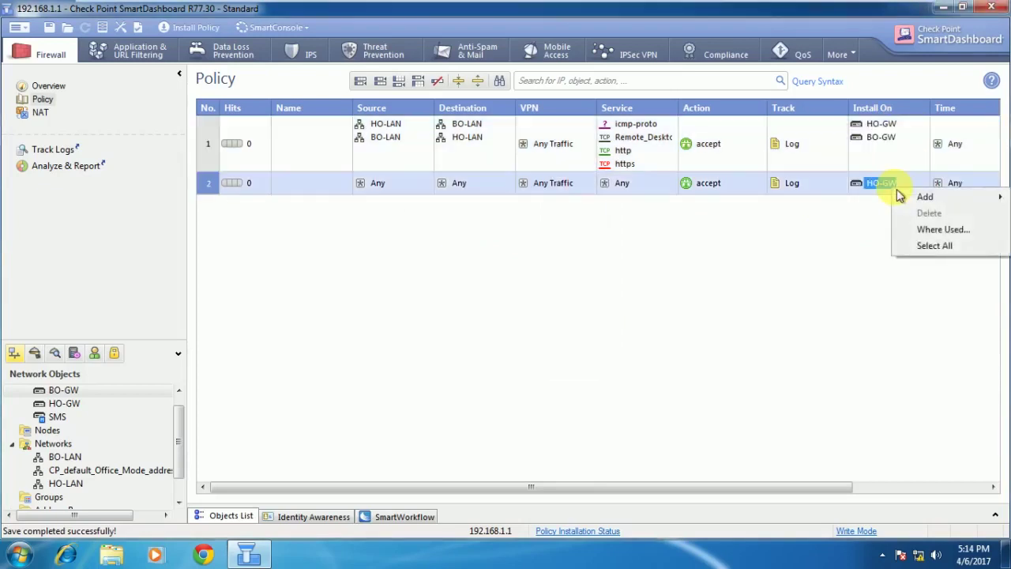
{"action": "mouse_move", "coordinate": [966, 203]}
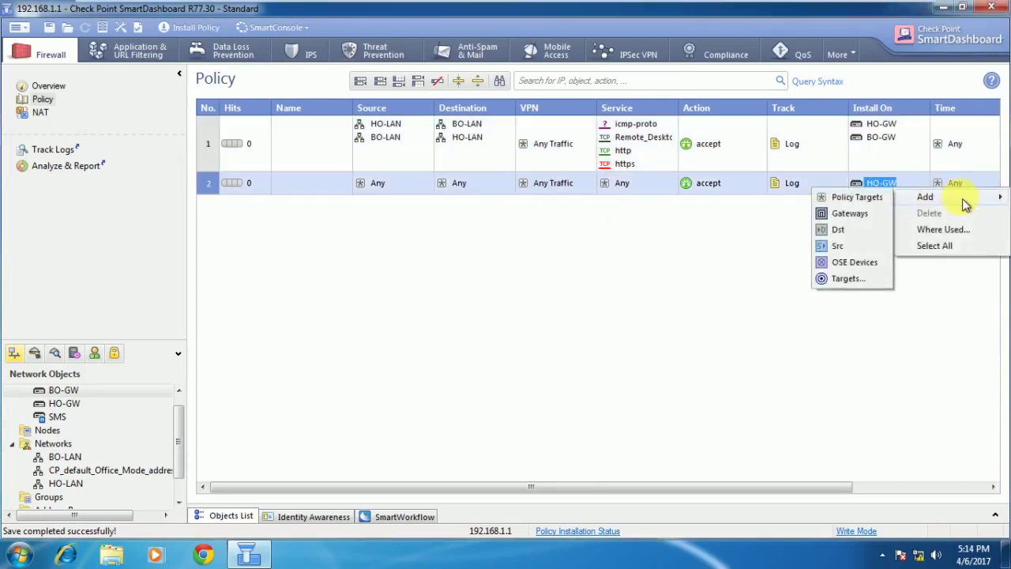
{"action": "left_click", "coordinate": [854, 280]}
{"action": "left_click", "coordinate": [452, 225]}
{"action": "double_click", "coordinate": [457, 226]}
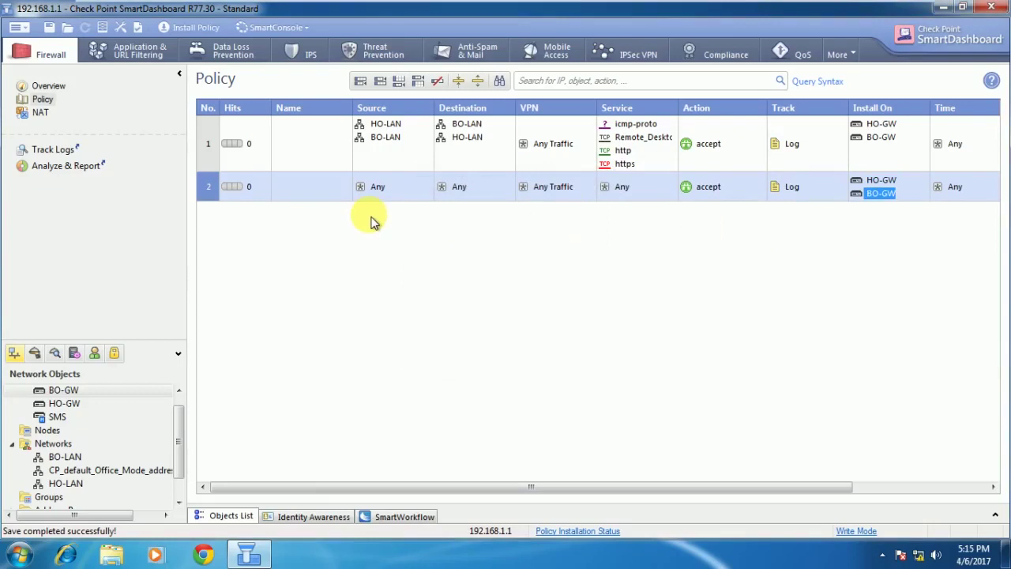
Install the policy on BO-GW and HO-GW and close the completed installation report.
{"action": "left_click", "coordinate": [196, 32]}
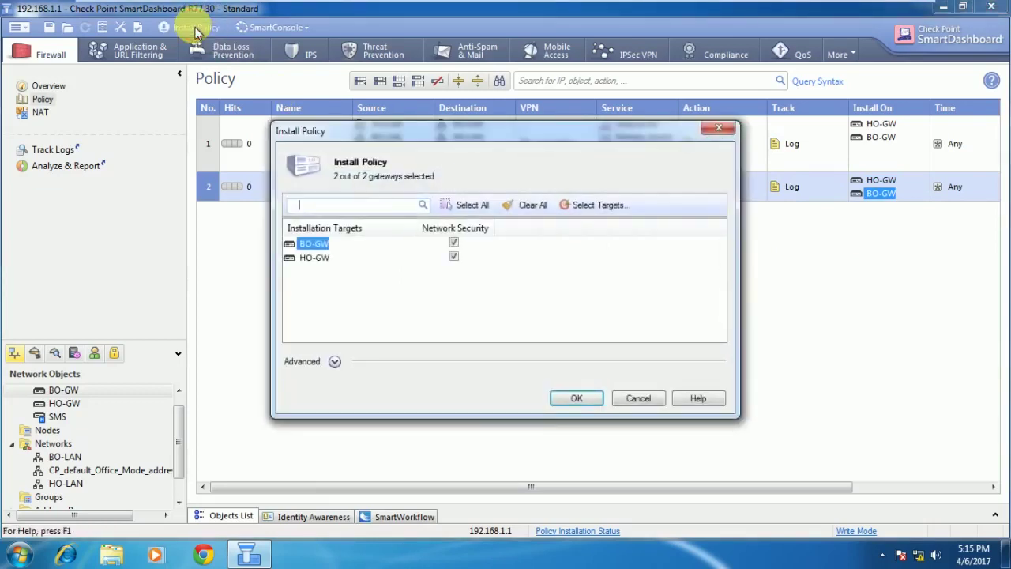
{"action": "left_click", "coordinate": [577, 397]}
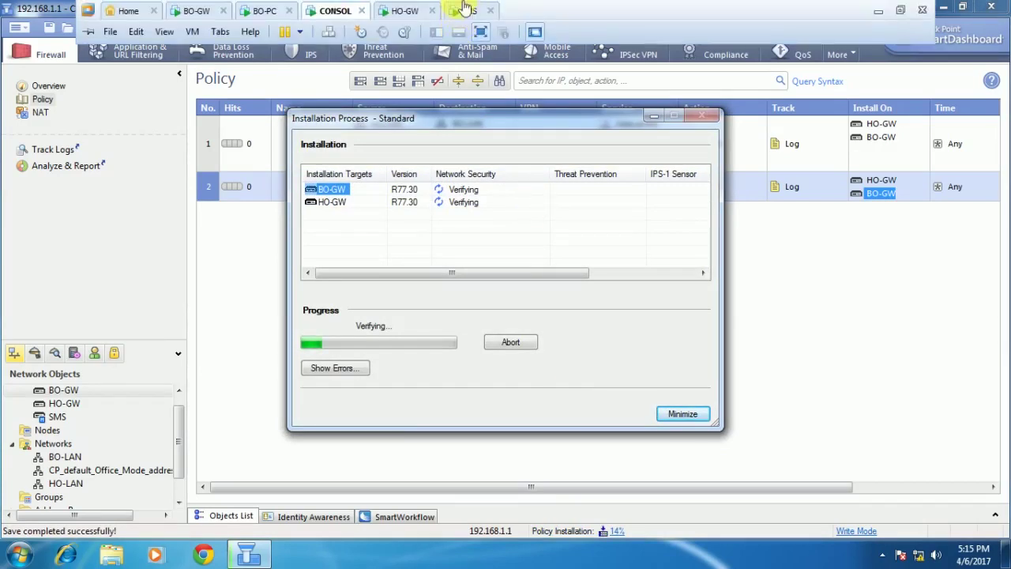
{"action": "left_click", "coordinate": [481, 32]}
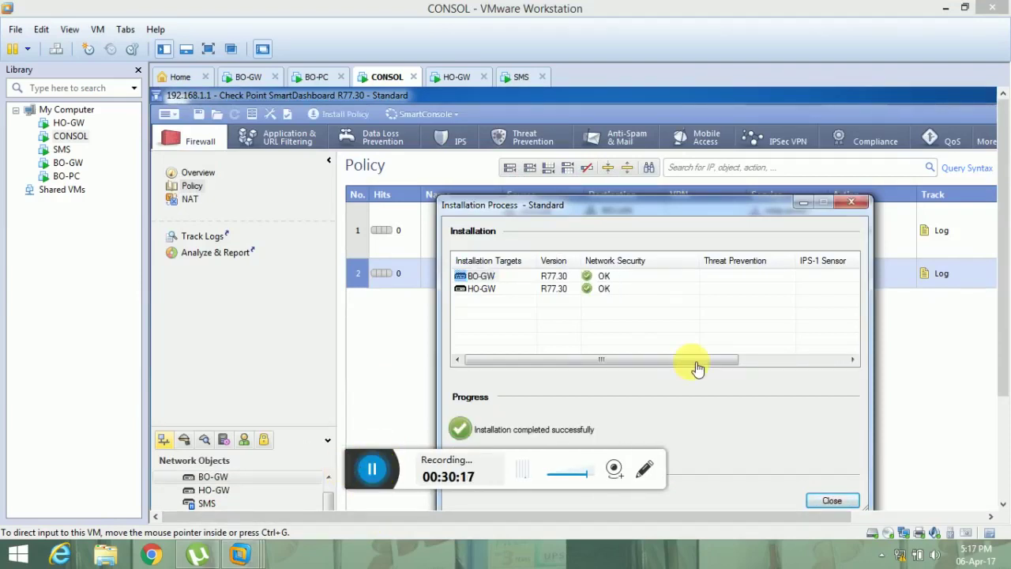
{"action": "left_click", "coordinate": [207, 49]}
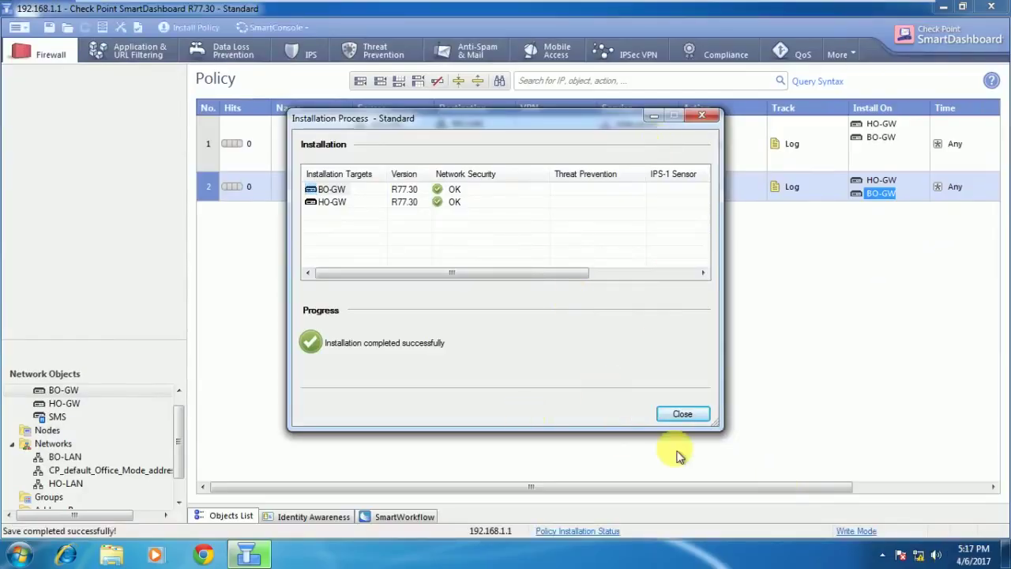
{"action": "left_click", "coordinate": [679, 416]}
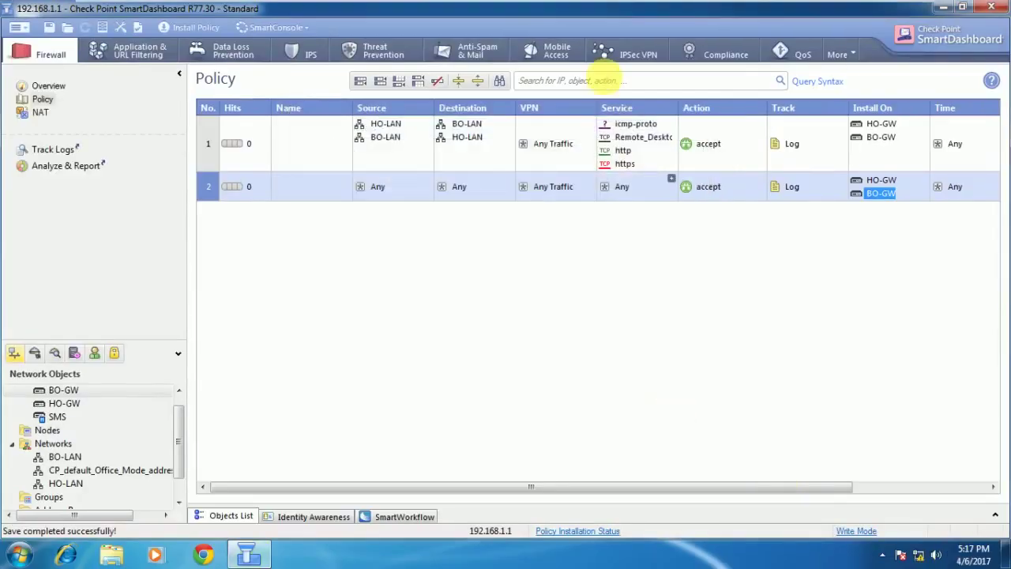
Minimize SmartDashboard and switch to the BO-PC virtual machine.
{"action": "left_click", "coordinate": [934, 6]}
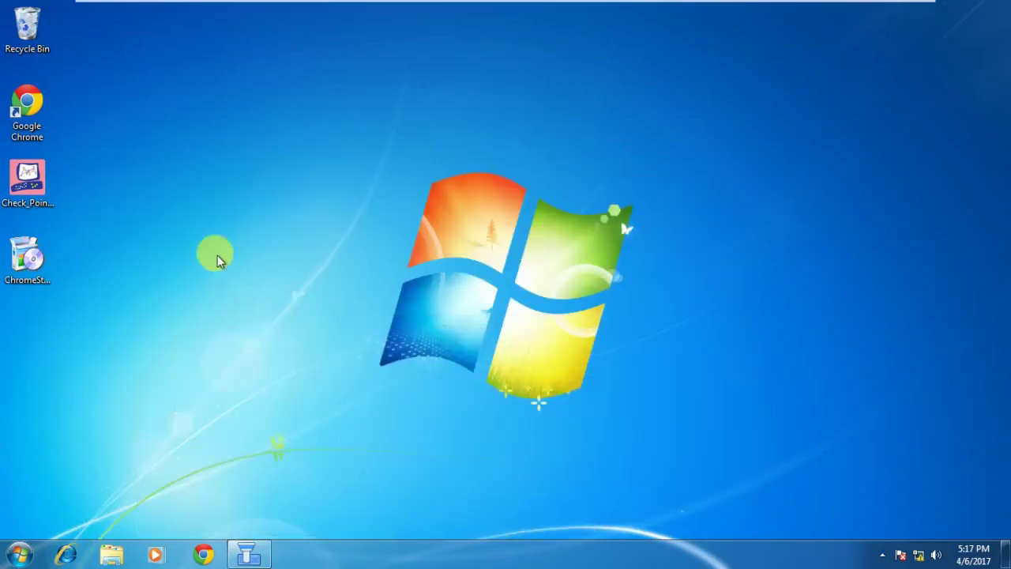
{"action": "mouse_move", "coordinate": [481, 4]}
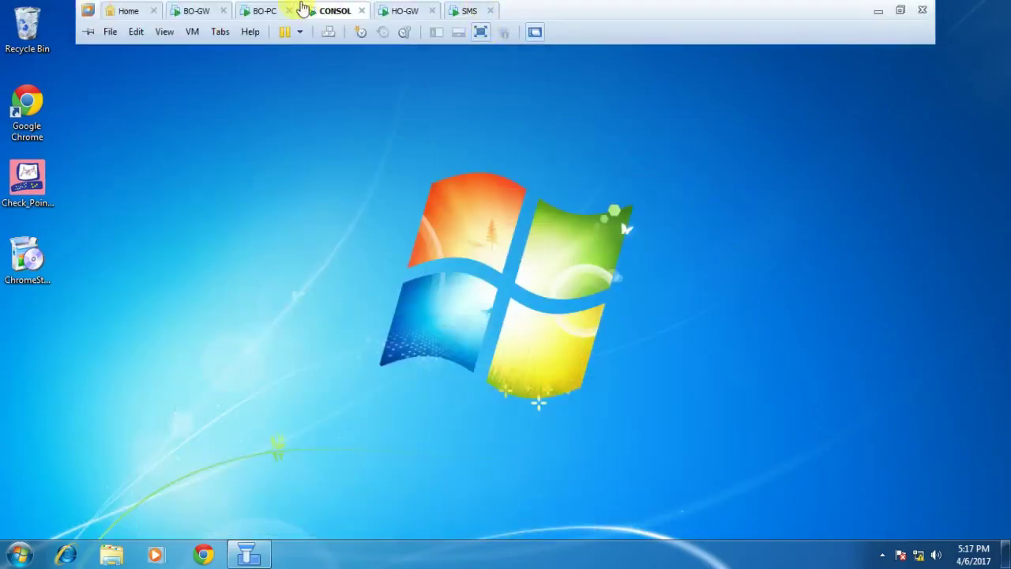
{"action": "left_click", "coordinate": [267, 11]}
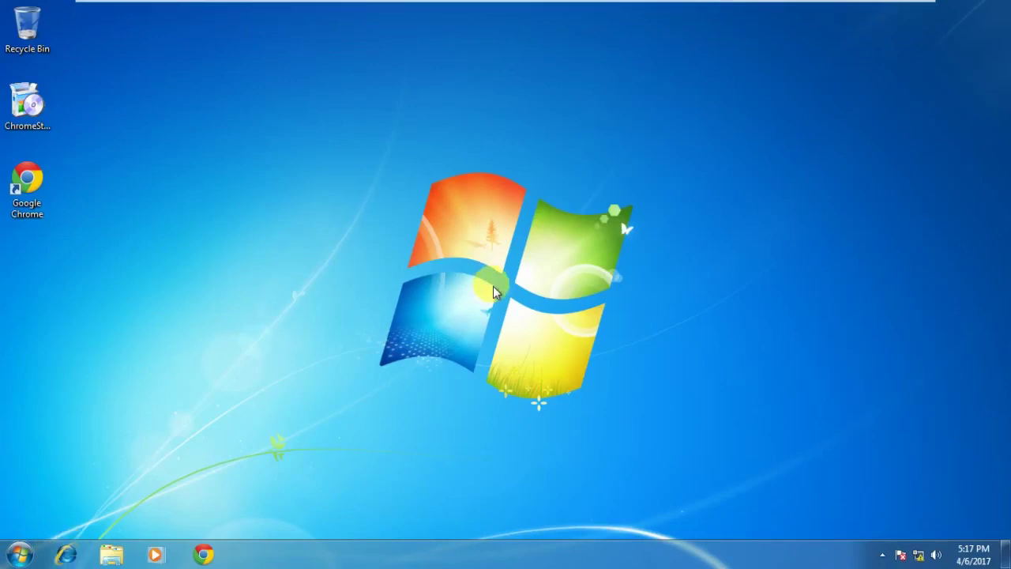
{"action": "key", "text": "super+e"}
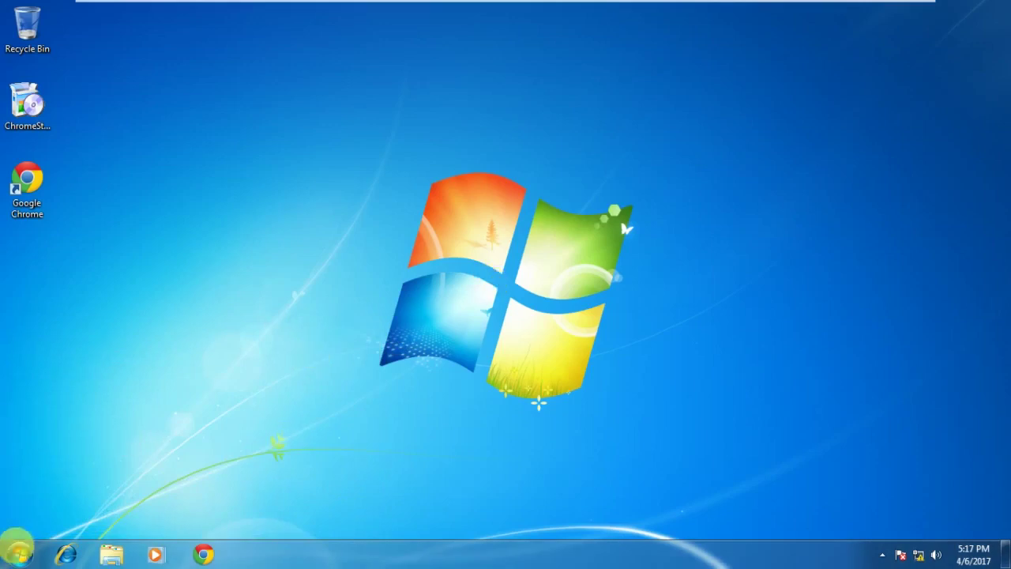
On BO-PC, launch Remote Desktop Connection from Start, then close it and dismiss the menu.
{"action": "mouse_move", "coordinate": [440, 4]}
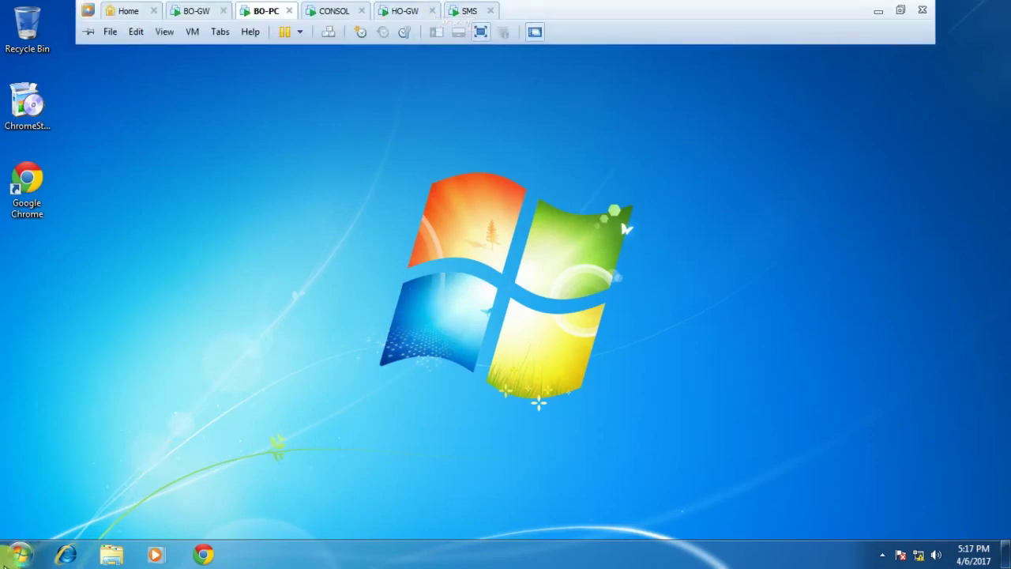
{"action": "left_click", "coordinate": [23, 555]}
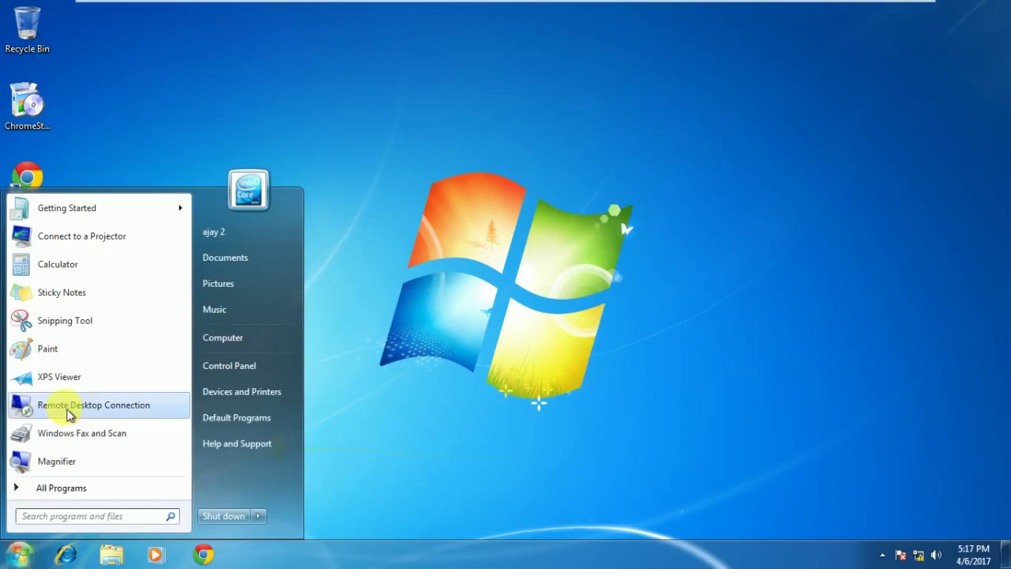
{"action": "left_click", "coordinate": [65, 407]}
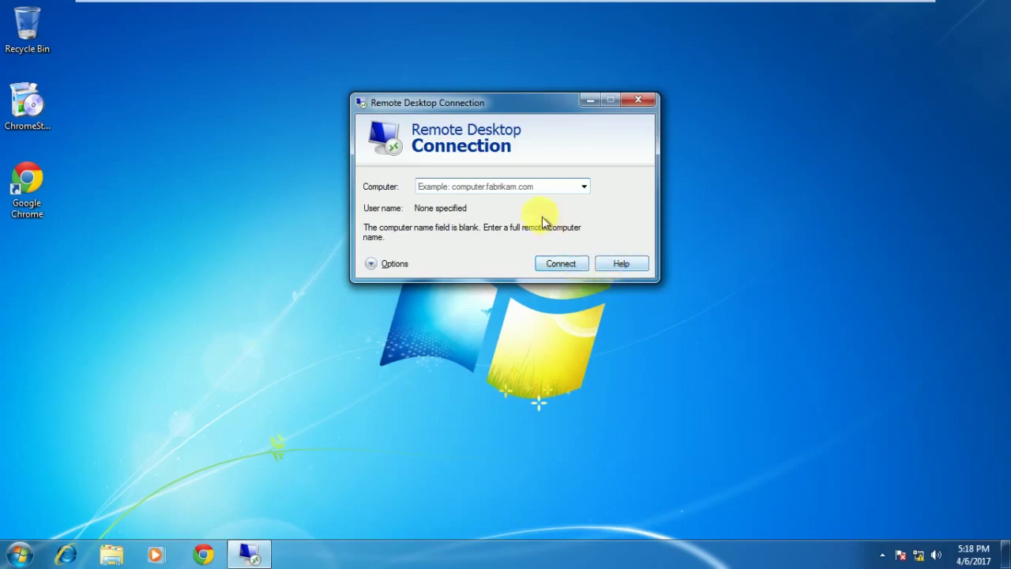
{"action": "left_click", "coordinate": [649, 102]}
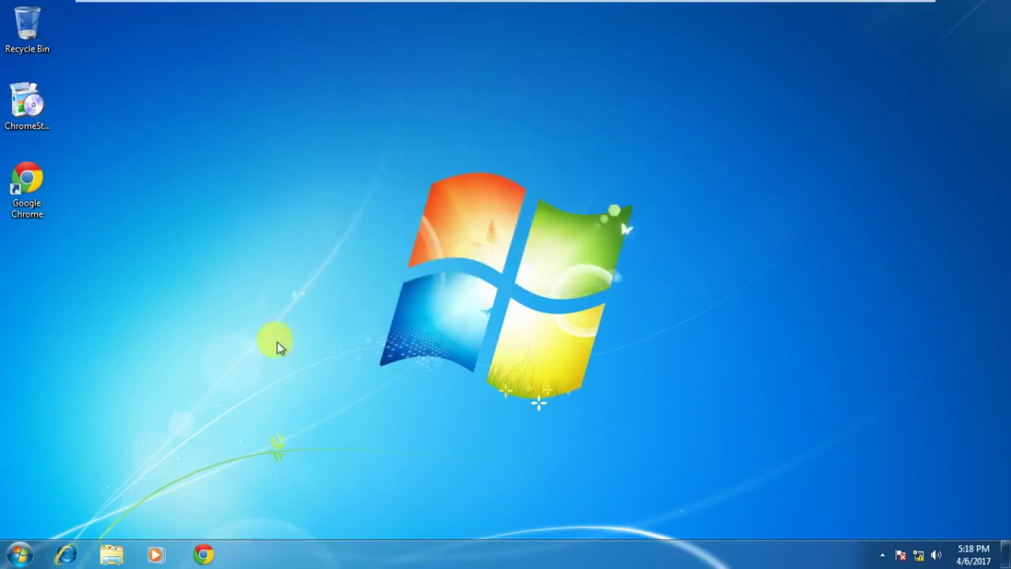
{"action": "left_click", "coordinate": [19, 554]}
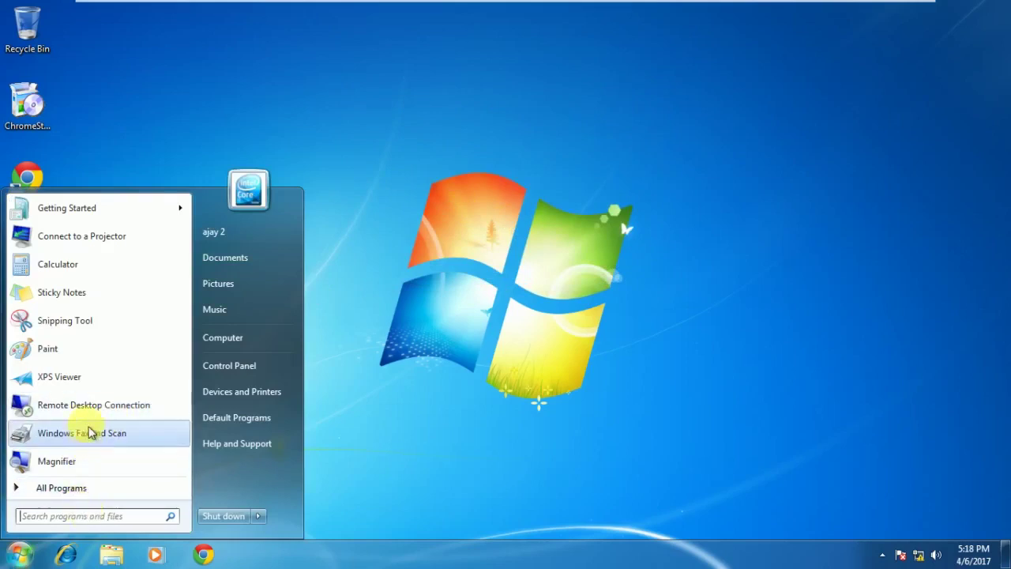
{"action": "left_click", "coordinate": [381, 344]}
Switch to the CONSOL virtual machine and then back to BO-PC.
{"action": "mouse_move", "coordinate": [483, 7]}
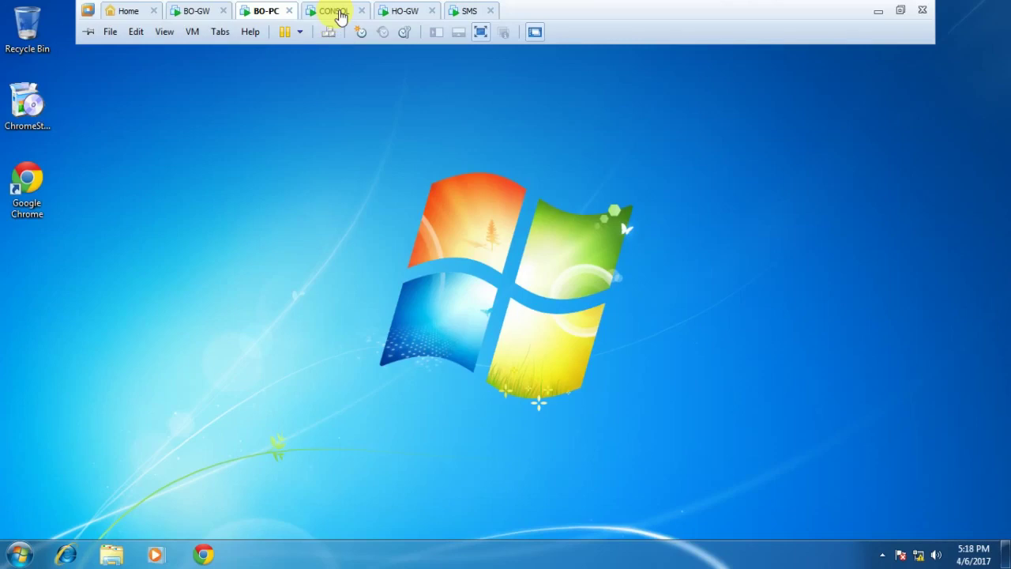
{"action": "left_click", "coordinate": [340, 16]}
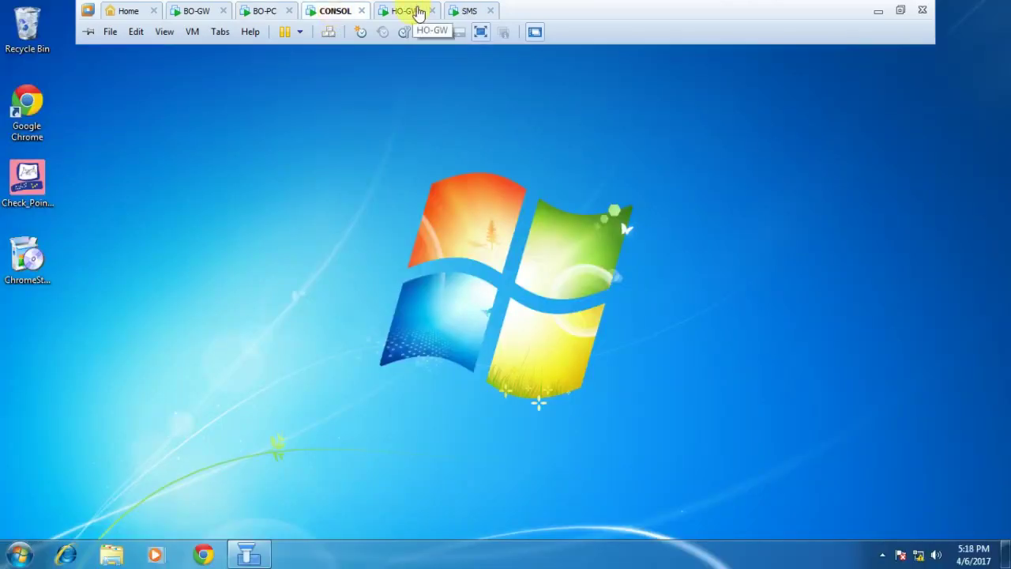
{"action": "left_click", "coordinate": [276, 14]}
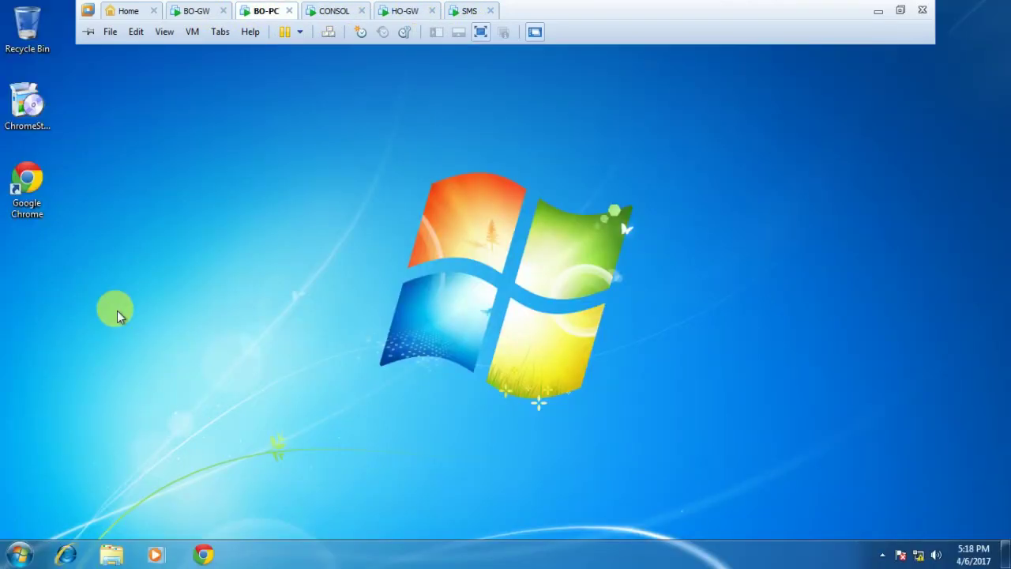
Open a command prompt on BO-PC and run ping 192.168.1.2.
{"action": "left_click", "coordinate": [17, 553]}
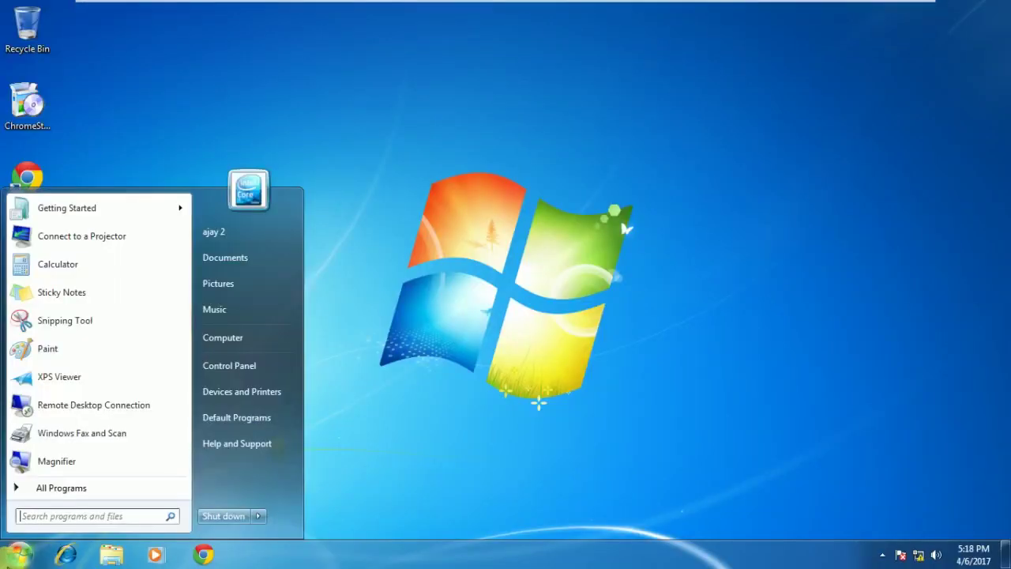
{"action": "type", "text": "cmd"}
{"action": "key", "text": "Return"}
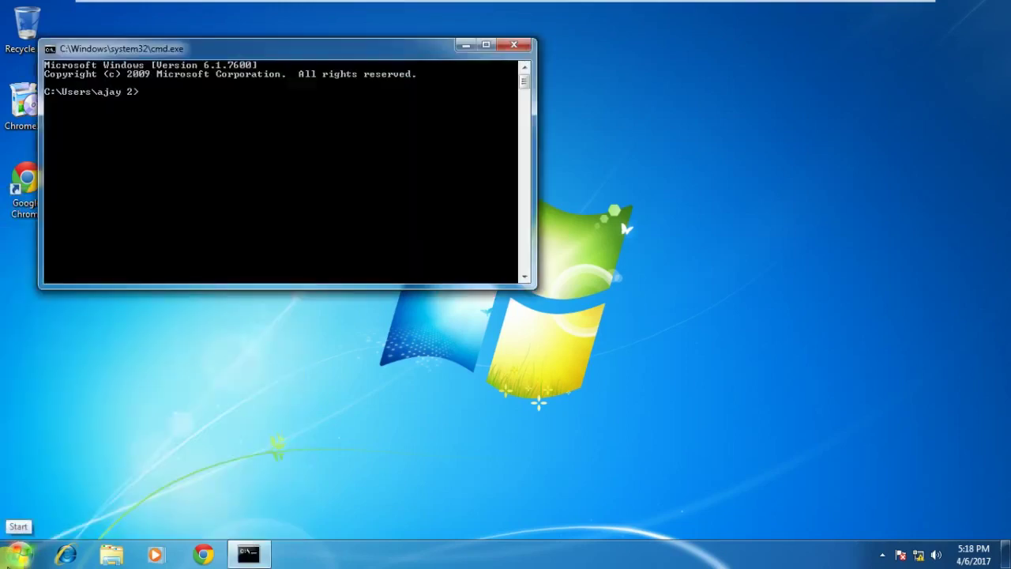
{"action": "type", "text": "ping 192"}
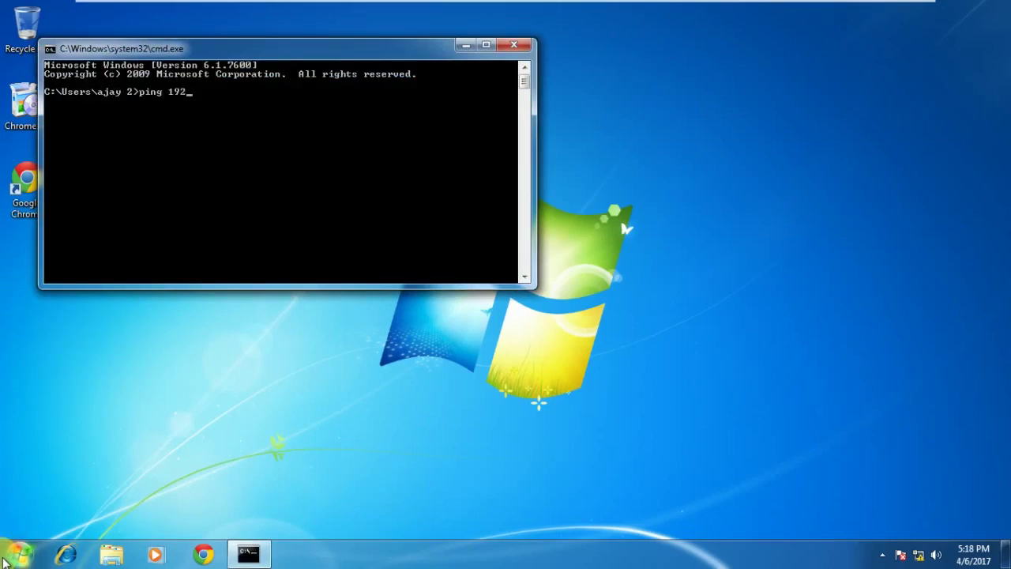
{"action": "type", "text": ".168.1.2"}
{"action": "key", "text": "Return"}
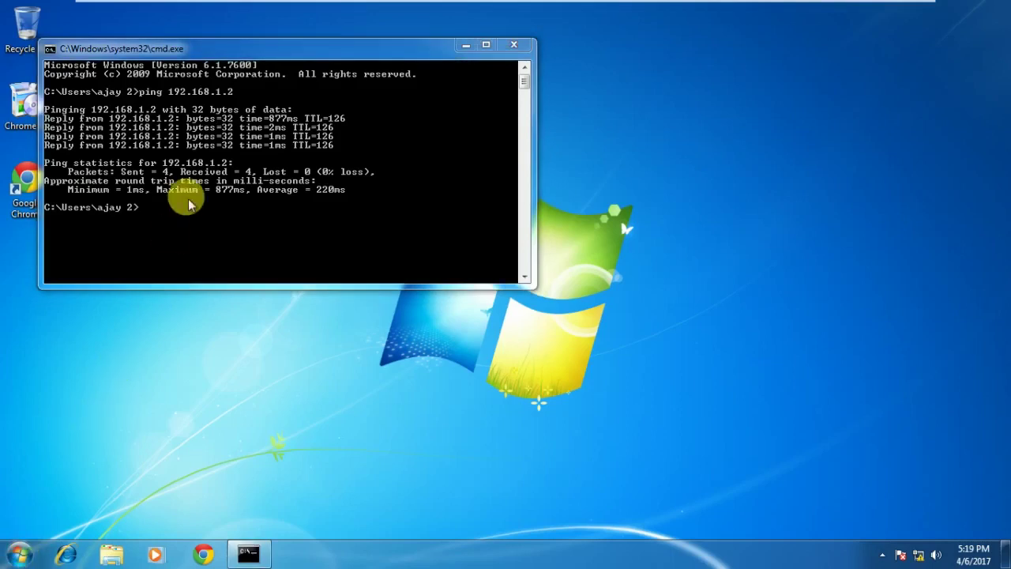
Move the command window toward the screen centre, then close it.
{"action": "left_click", "coordinate": [358, 49]}
{"action": "left_click_drag", "start_coordinate": [486, 82], "coordinate": [514, 87]}
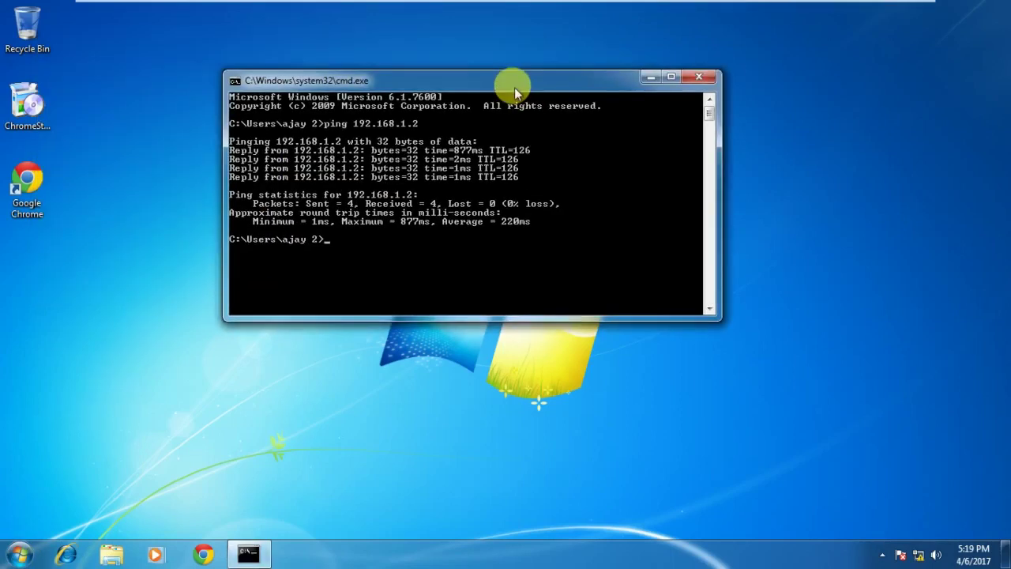
{"action": "left_click", "coordinate": [709, 78]}
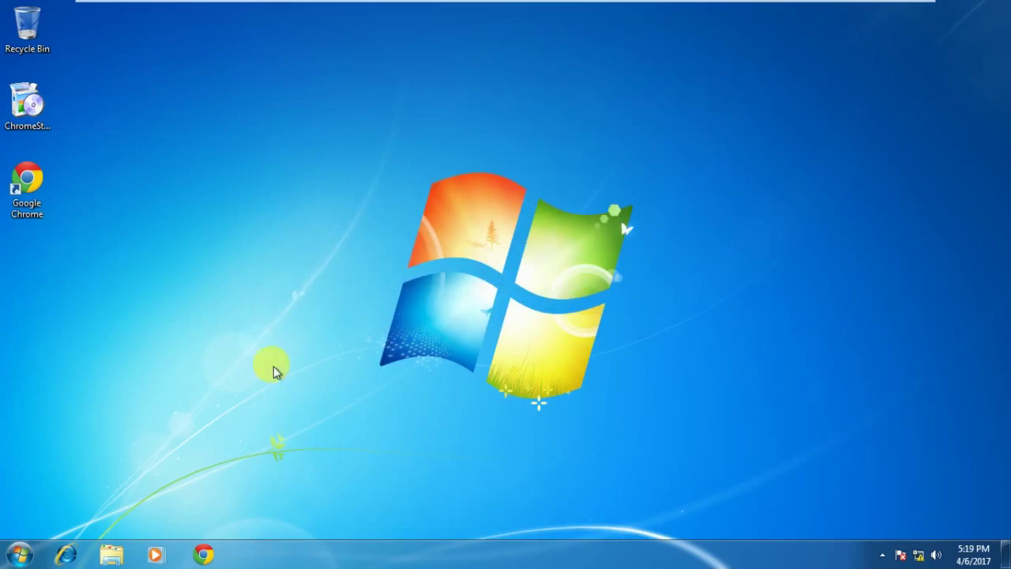
{"action": "left_click", "coordinate": [18, 553]}
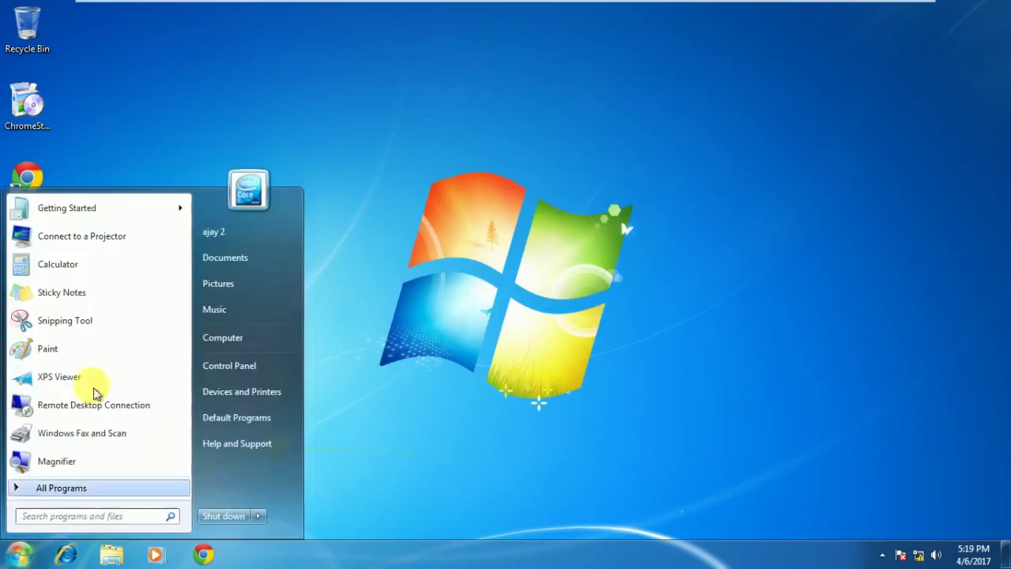
{"action": "left_click", "coordinate": [102, 406]}
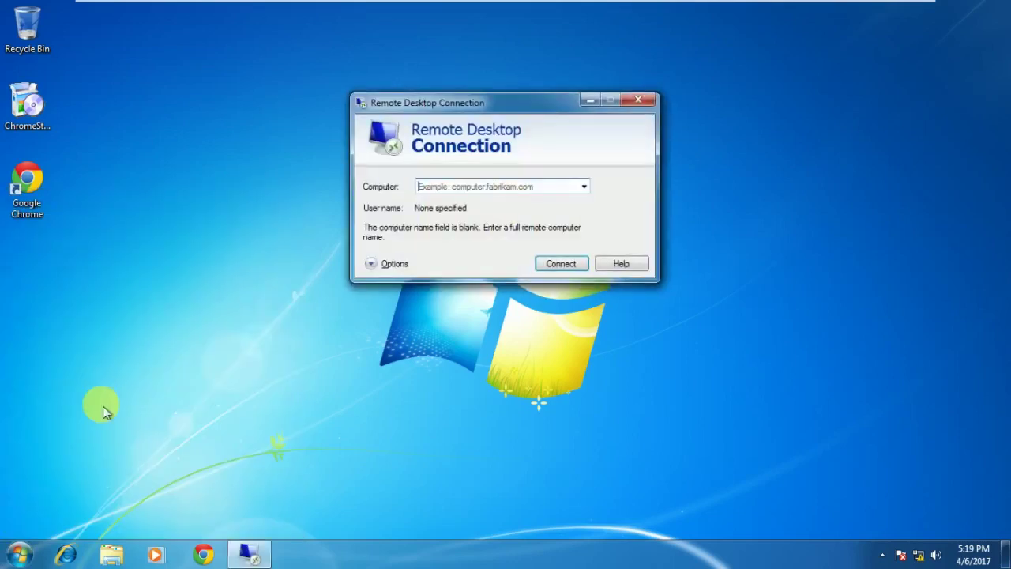
{"action": "left_click", "coordinate": [451, 185]}
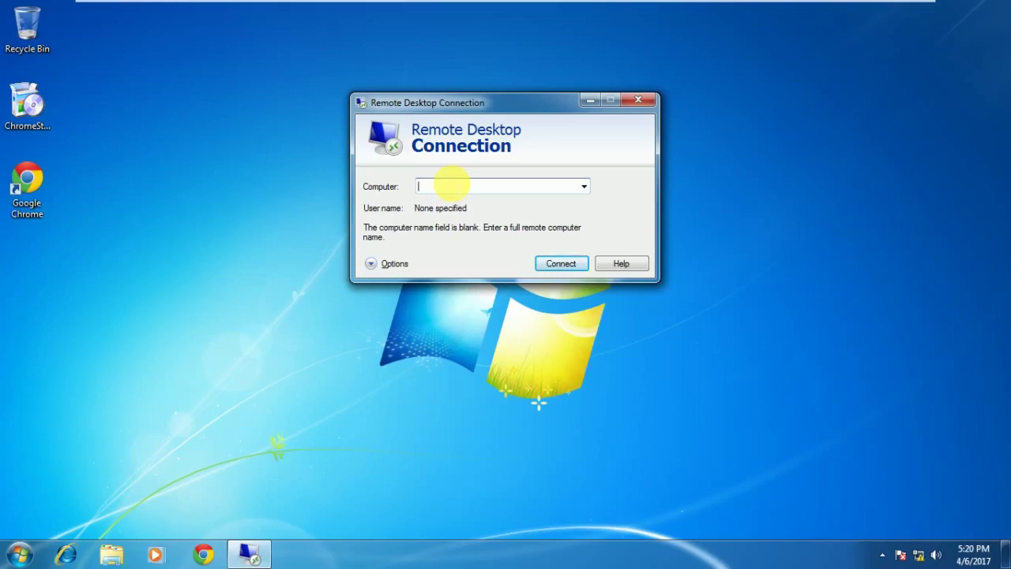
{"action": "type", "text": "192"}
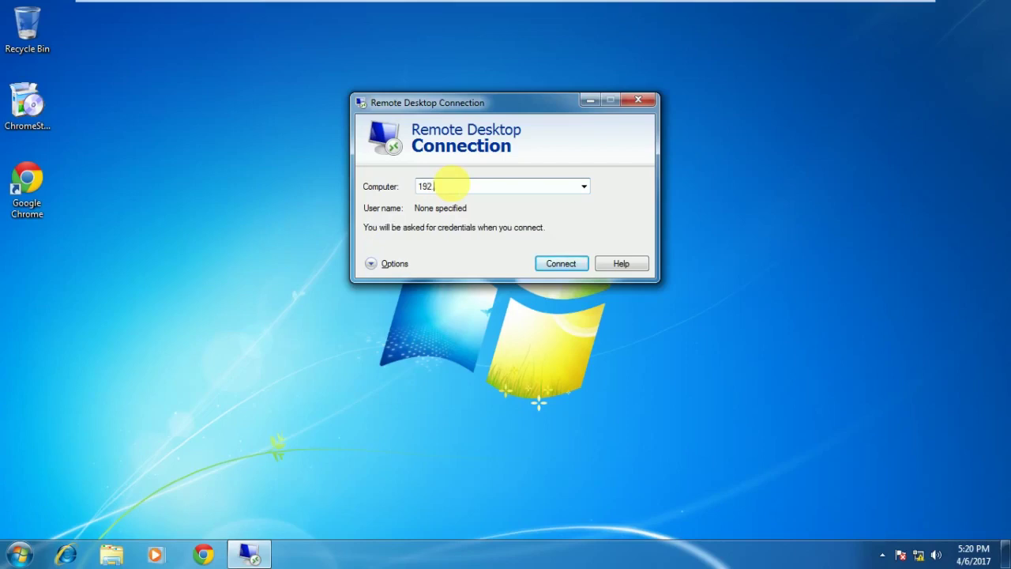
{"action": "type", "text": ".168.1.2"}
{"action": "key", "text": "Return"}
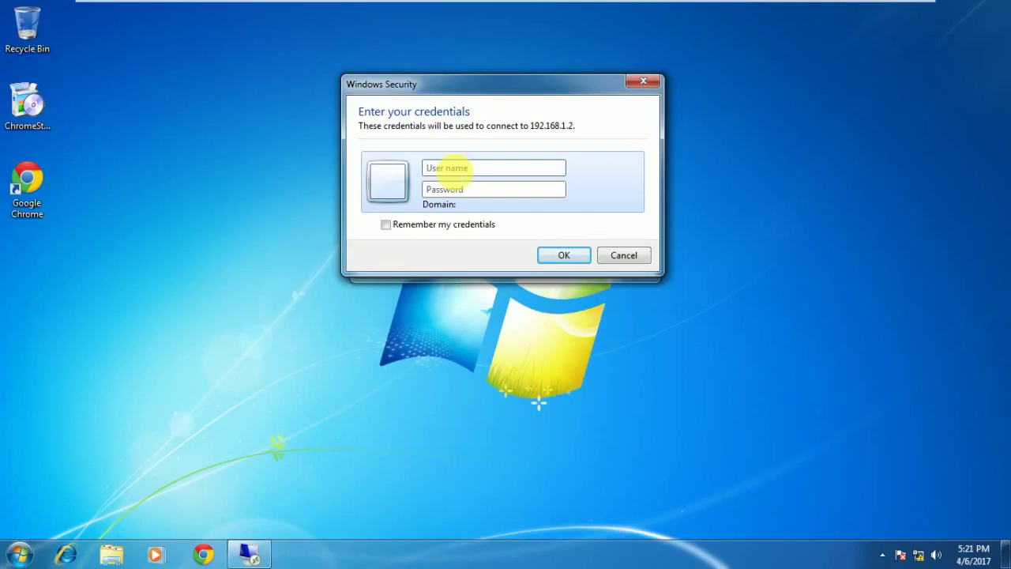
{"action": "left_click", "coordinate": [630, 263]}
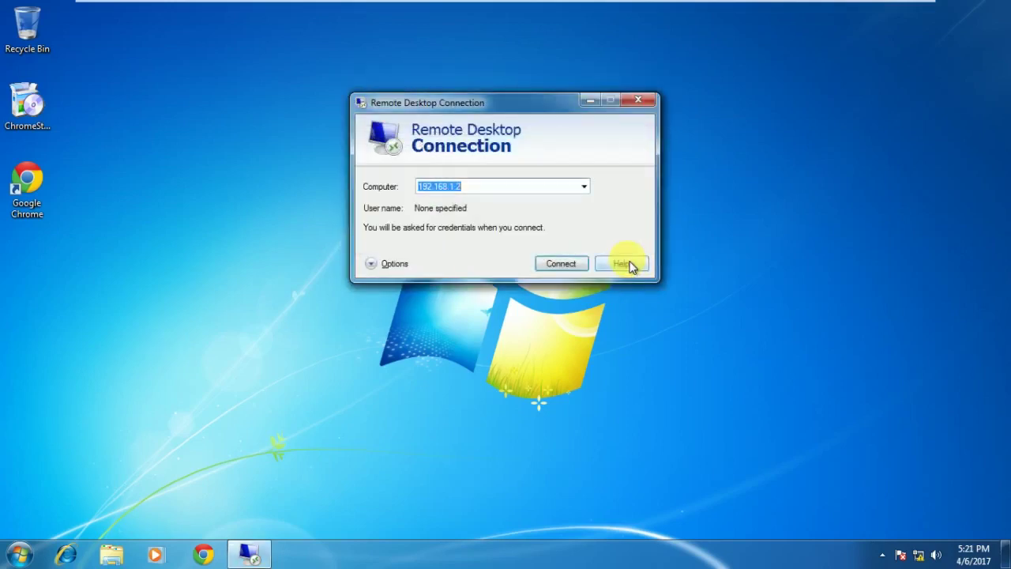
{"action": "left_click", "coordinate": [642, 101]}
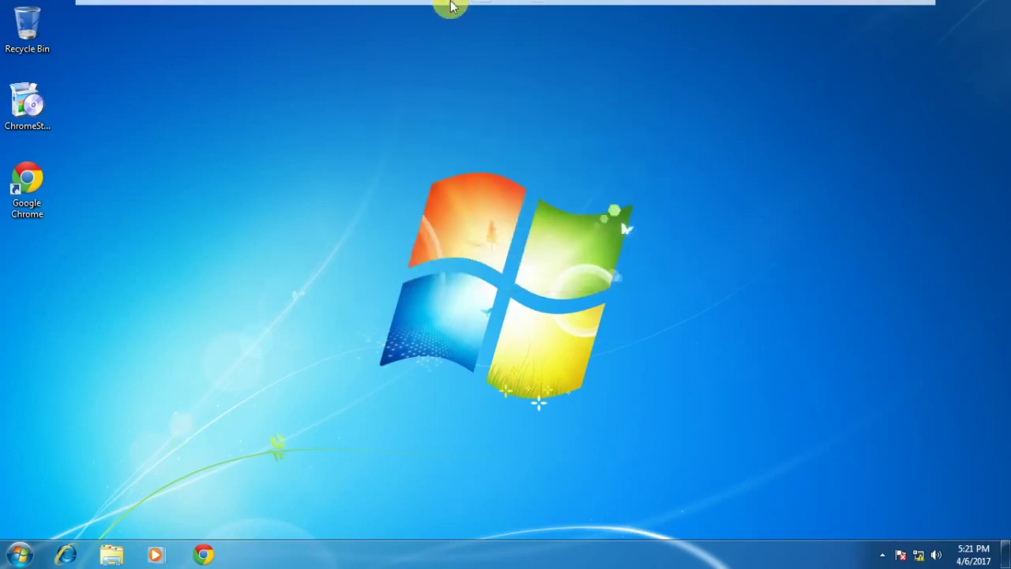
On CONSOL, start Remote Desktop Connection to 192.168.20.1 and submit the user name.
{"action": "mouse_move", "coordinate": [450, 6]}
{"action": "left_click", "coordinate": [340, 18]}
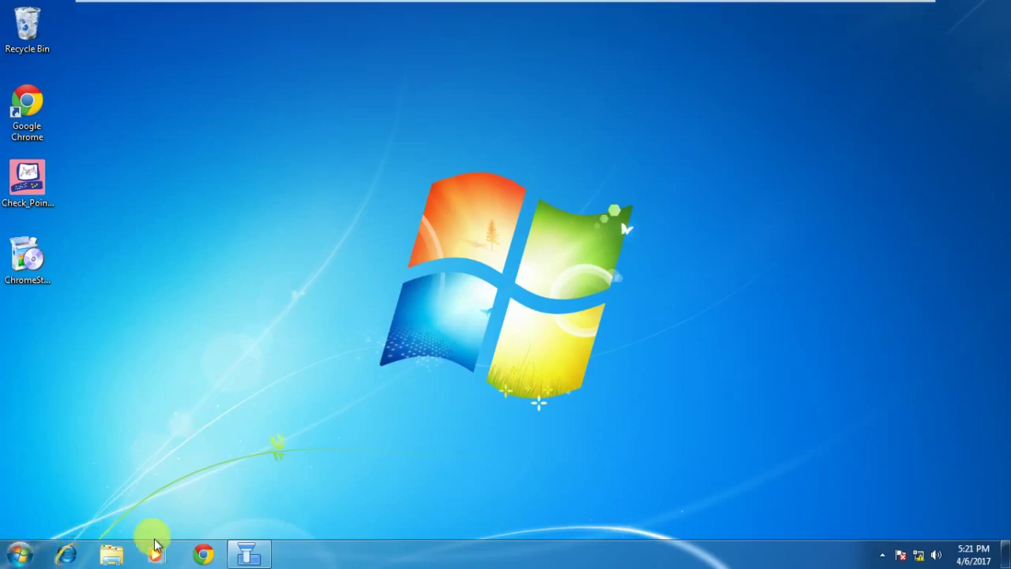
{"action": "left_click", "coordinate": [17, 553]}
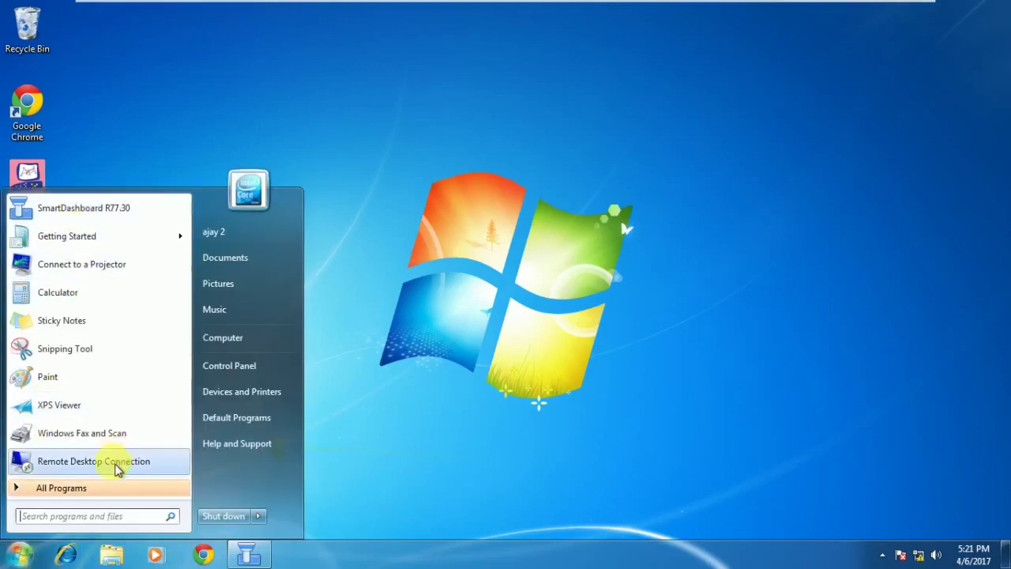
{"action": "left_click", "coordinate": [95, 462]}
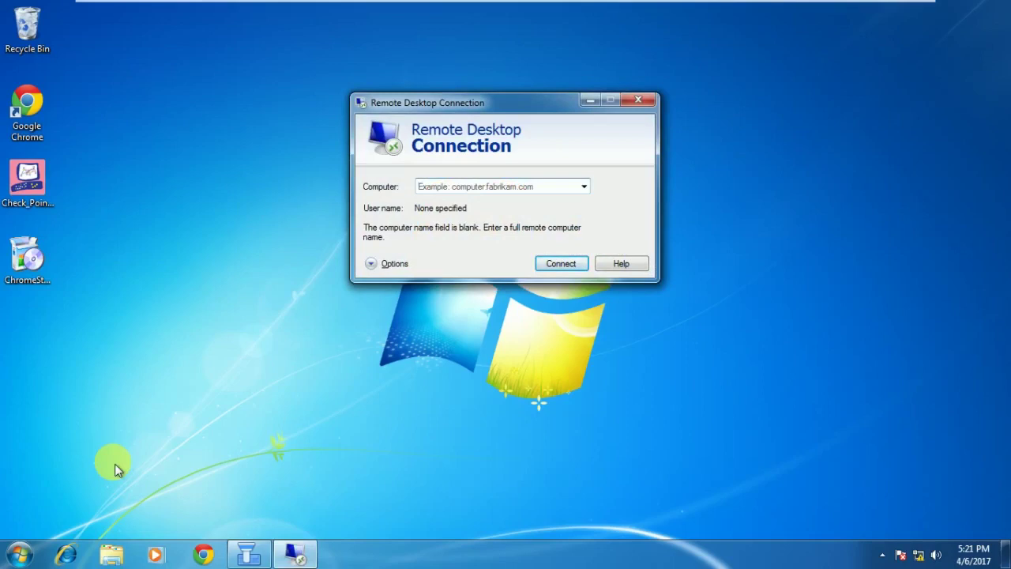
{"action": "type", "text": "192"}
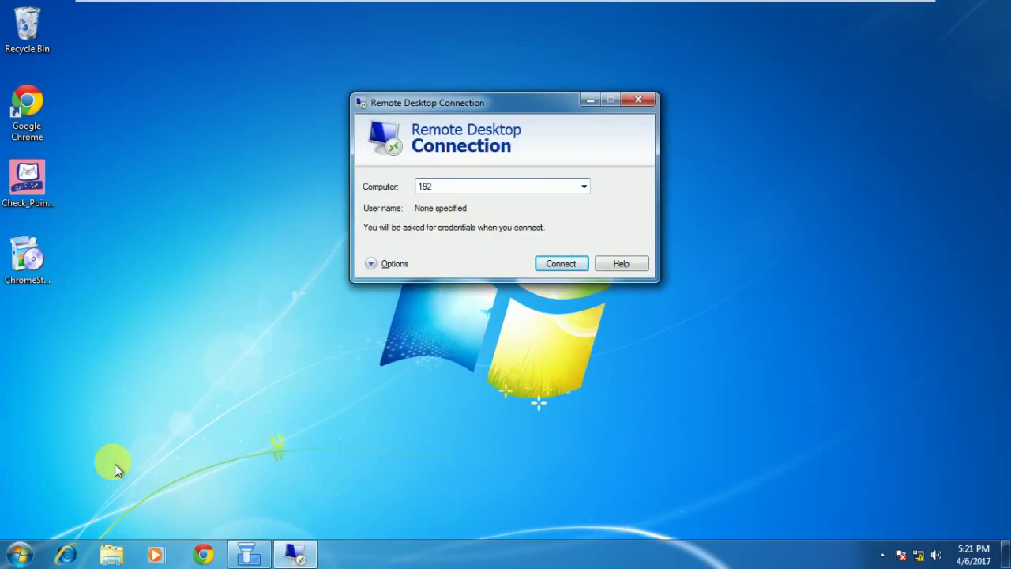
{"action": "type", "text": ".168.20.1"}
{"action": "key", "text": "Return"}
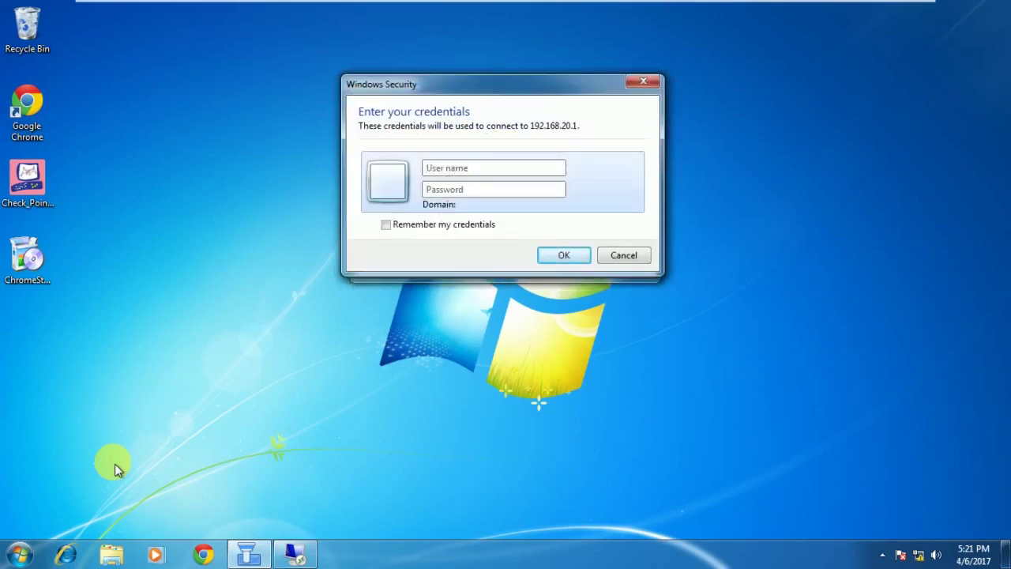
{"action": "type", "text": "ajay"}
{"action": "type", "text": "4"}
{"action": "key", "text": "Return"}
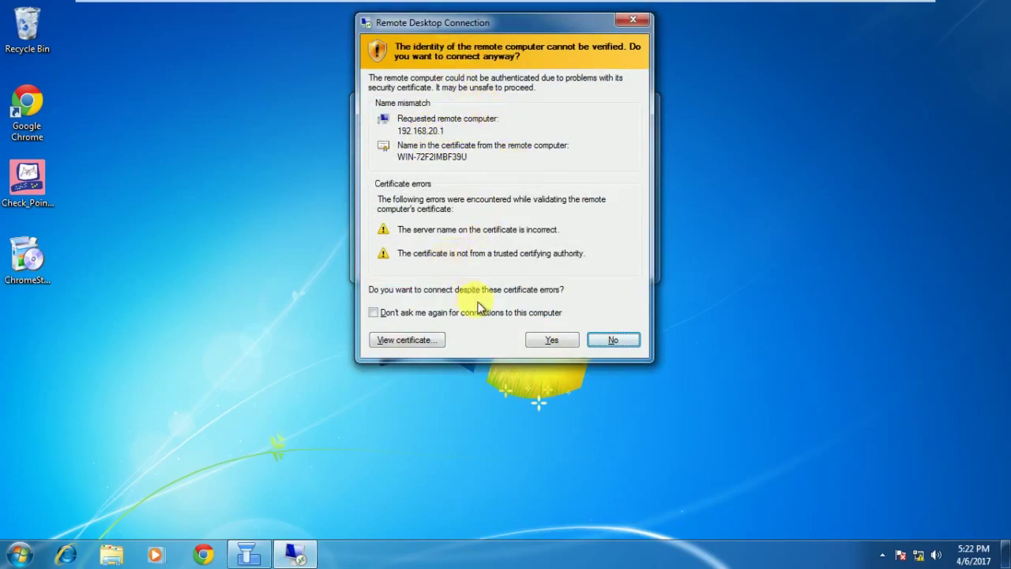
Accept the certificate without future prompts, then dismiss the incorrect-password error and cancel the logon.
{"action": "left_click", "coordinate": [380, 313]}
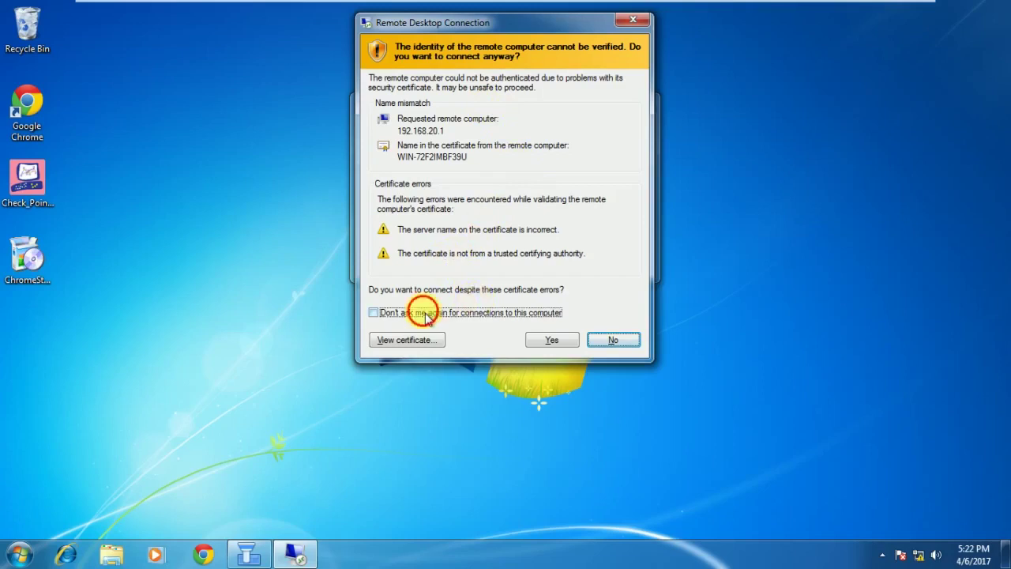
{"action": "left_click", "coordinate": [571, 342]}
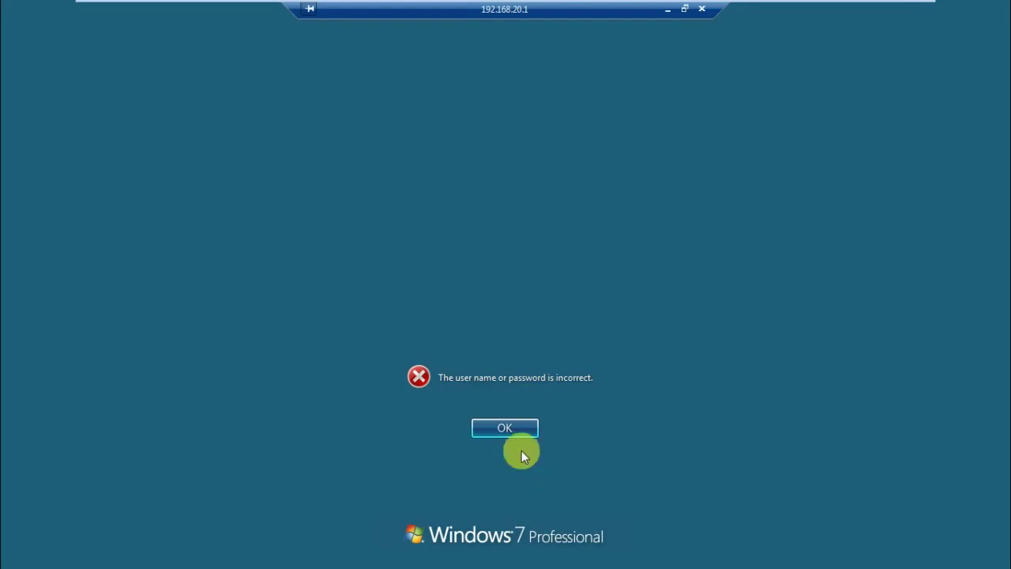
{"action": "left_click", "coordinate": [510, 431]}
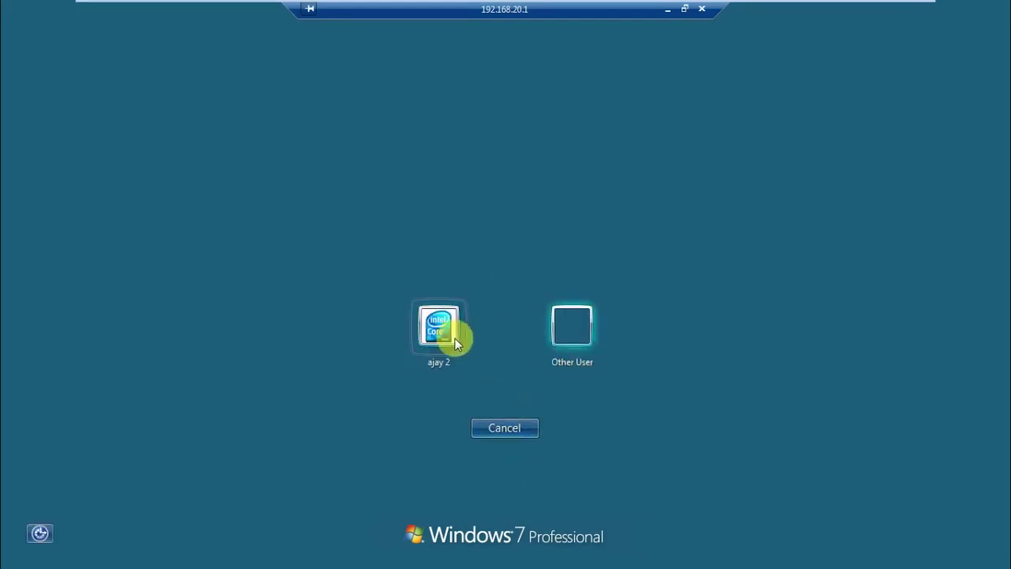
{"action": "left_click", "coordinate": [503, 428]}
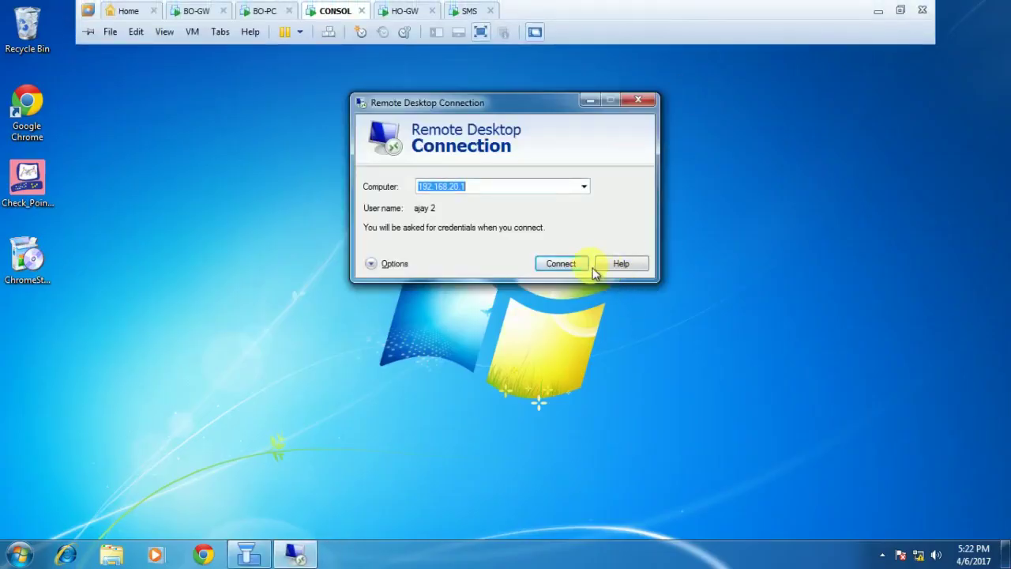
Close Remote Desktop Connection and exit full screen to view the CONSOL VM windowed.
{"action": "left_click", "coordinate": [641, 102]}
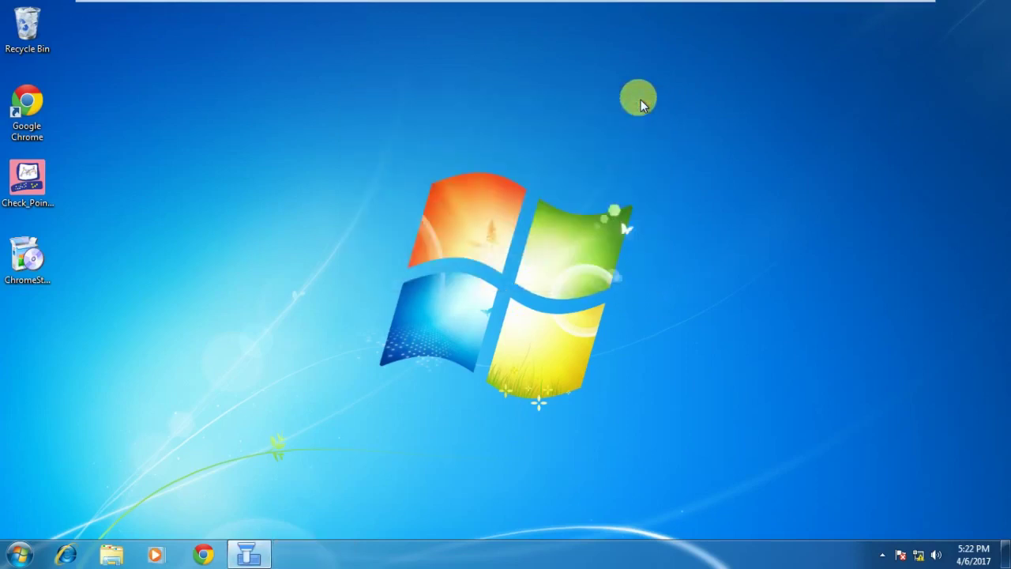
{"action": "mouse_move", "coordinate": [506, 7]}
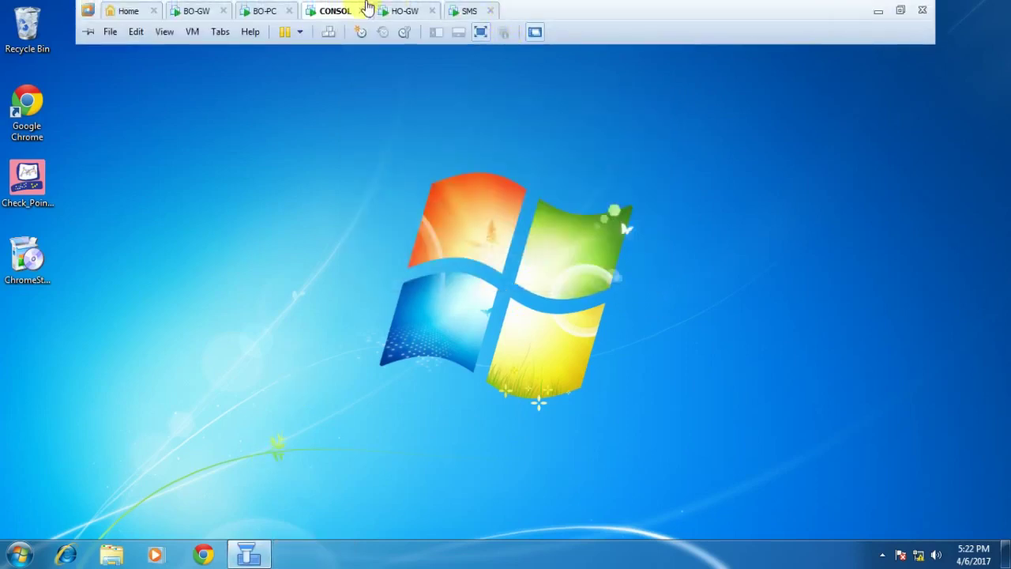
{"action": "left_click", "coordinate": [481, 34]}
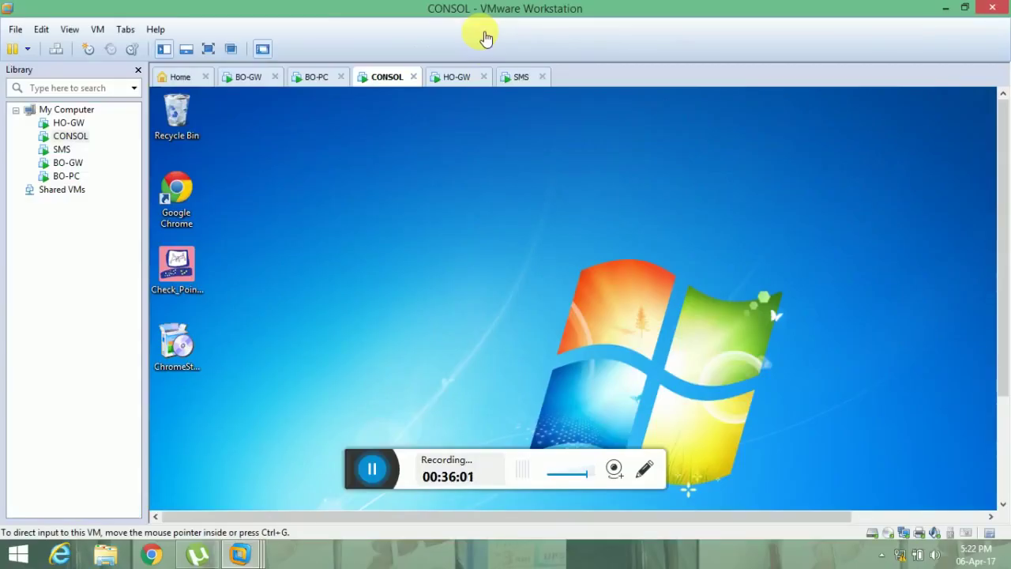